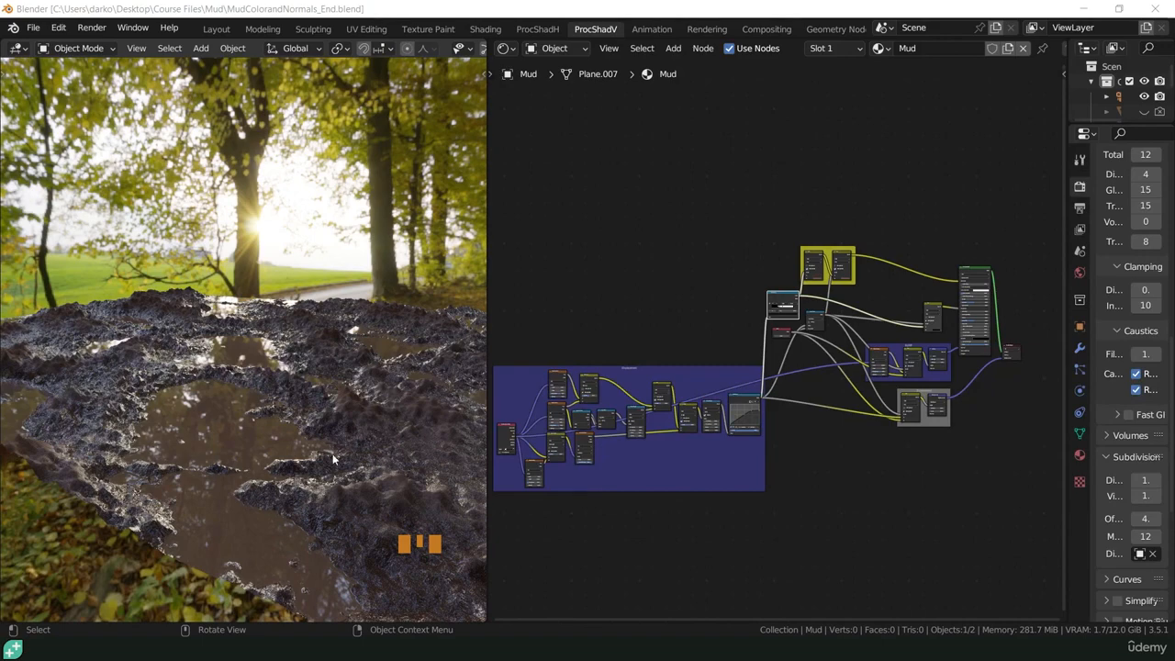
- Examine the mud surface's puddles, ridges and displacement from several angles and distances in the rendered view
middle_click_drag(383, 457, 194, 382)
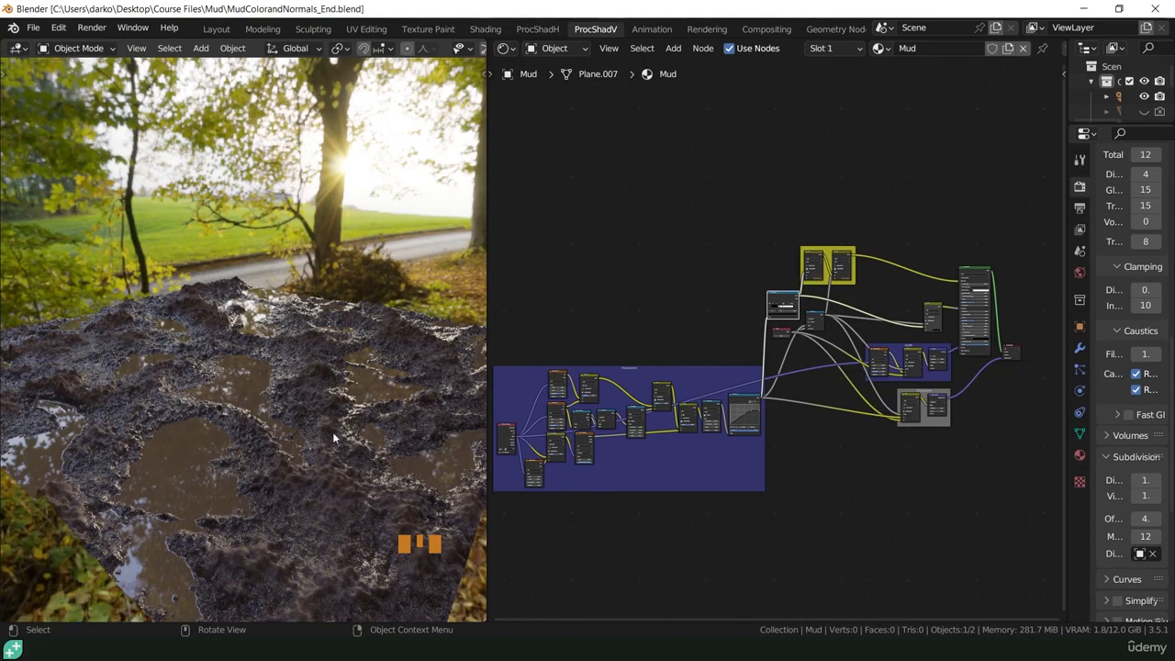
middle_click_drag(334, 481, 300, 532, "shift")
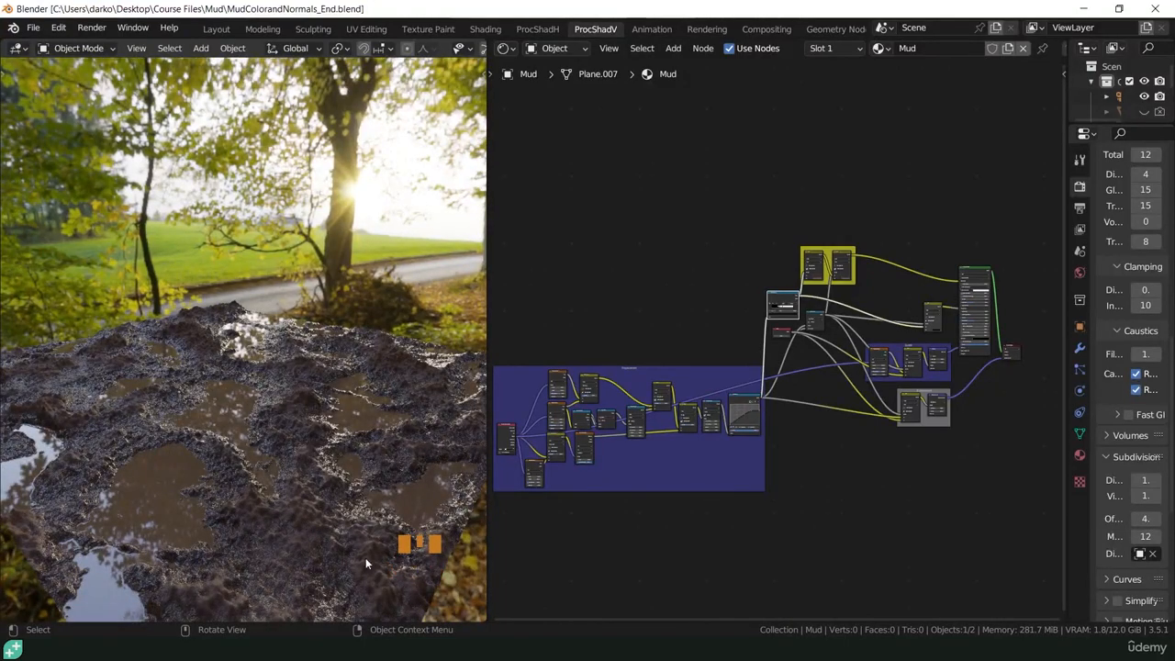
middle_click_drag(342, 519, 375, 513)
middle_click_drag(396, 447, 318, 462)
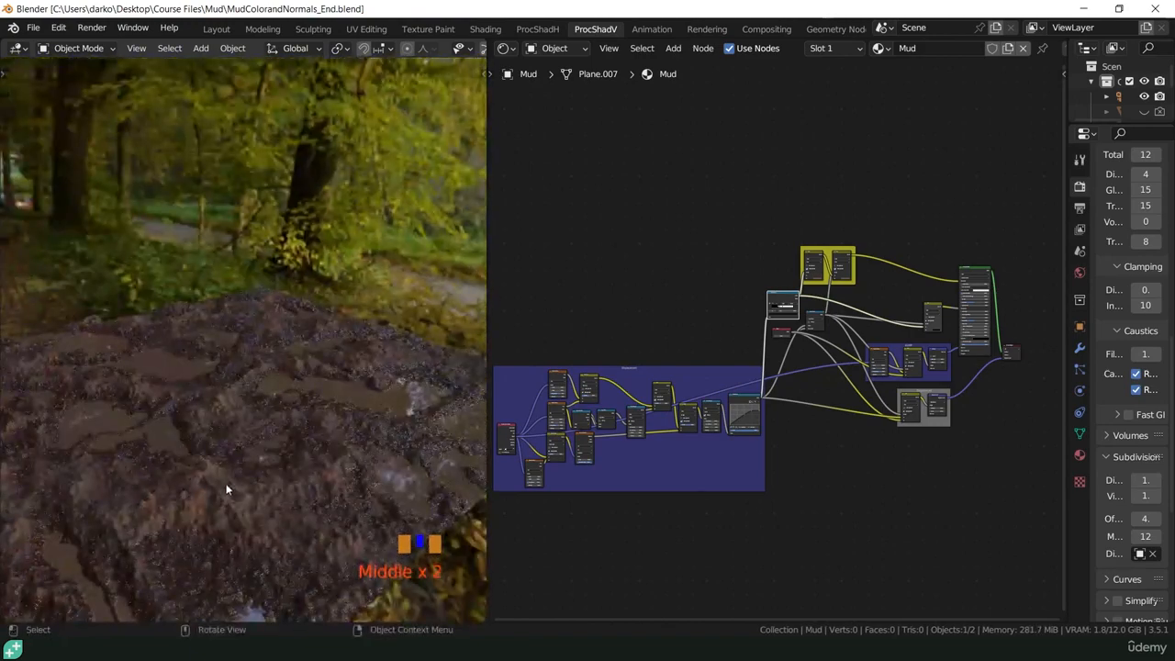
scroll(226, 488, "up", 2)
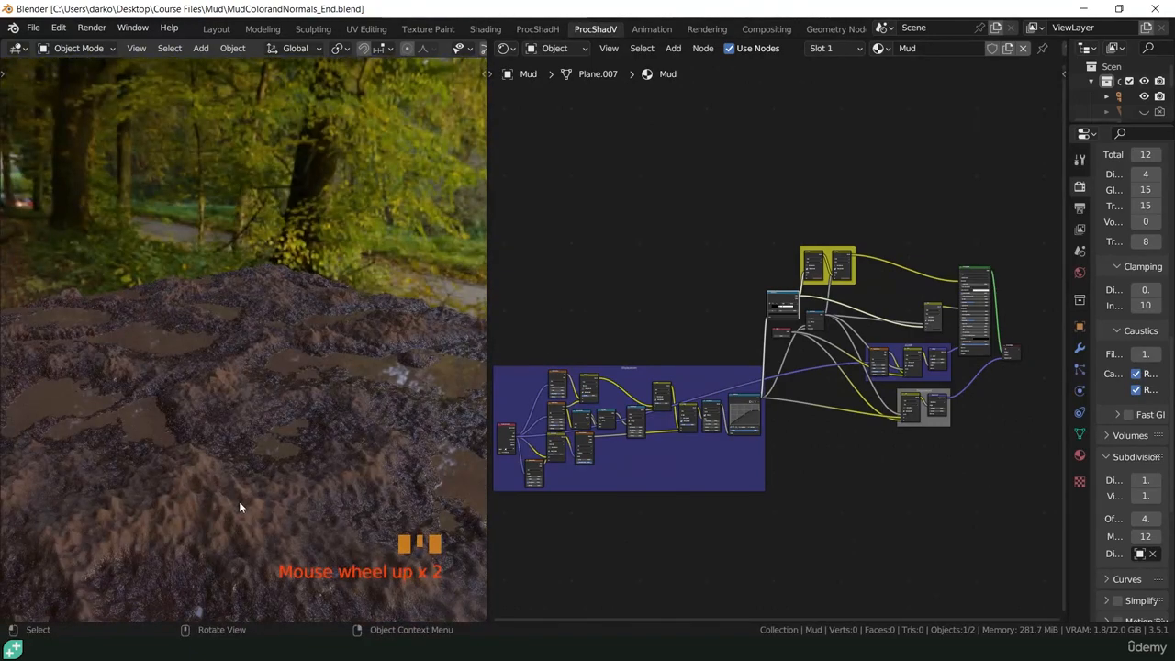
scroll(209, 485, "down", 4)
middle_click_drag(208, 484, 225, 456, "shift")
scroll(227, 423, "up", 7)
scroll(257, 415, "up", 3)
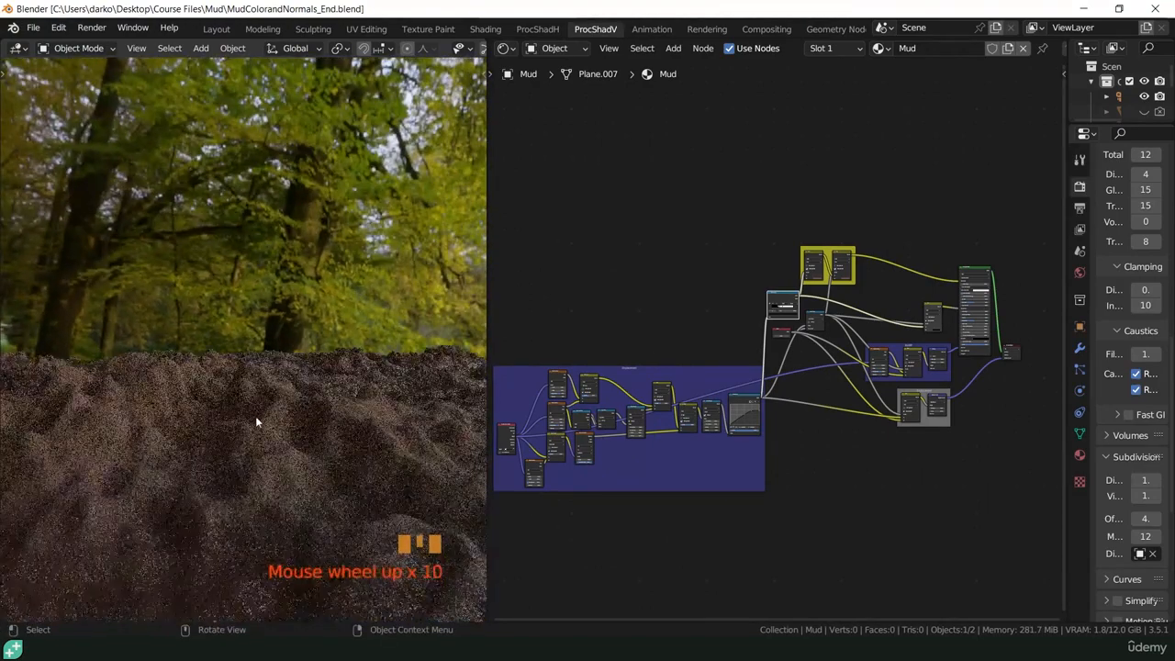
middle_click_drag(256, 417, 198, 429, "shift")
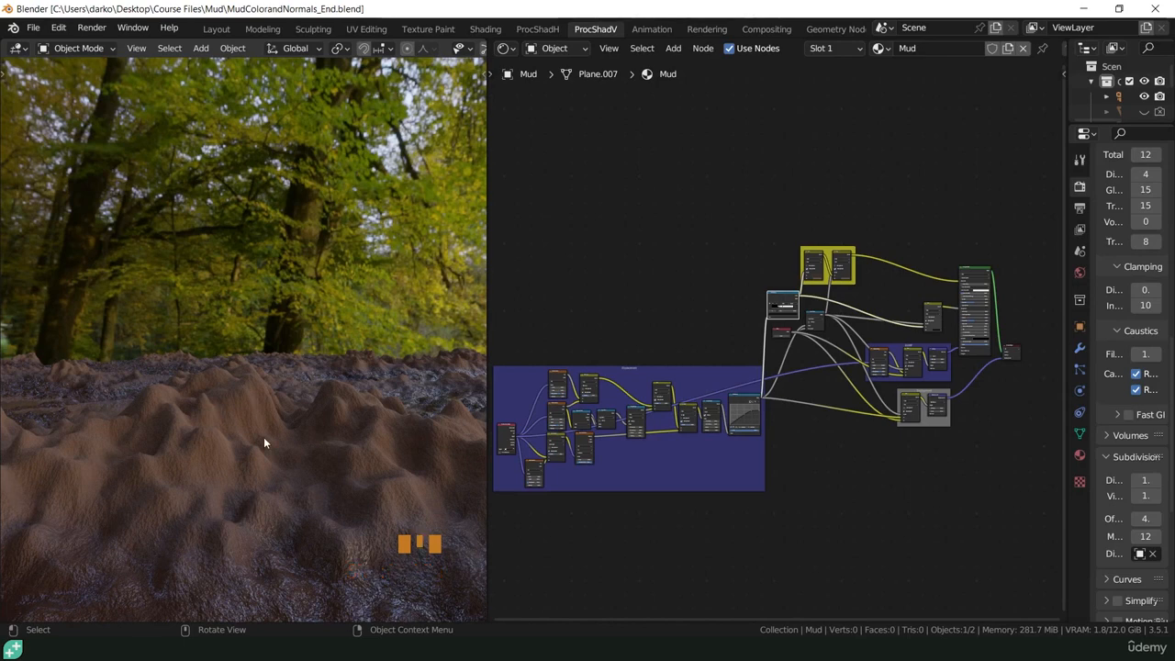
scroll(268, 440, "down", 2)
scroll(642, 478, "down", 3)
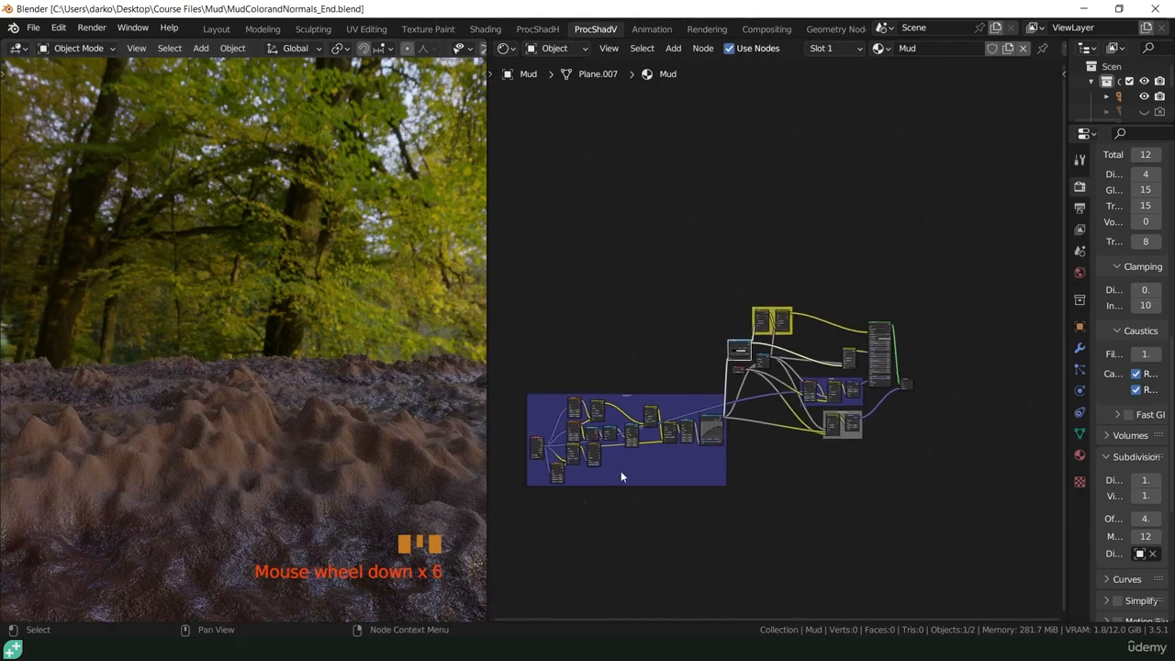
- Try Separate Color's Blue output as the Logarithm node's Base in the Displacement frame, and reconnect Green to Base
scroll(606, 466, "up", 6)
scroll(653, 468, "up", 12)
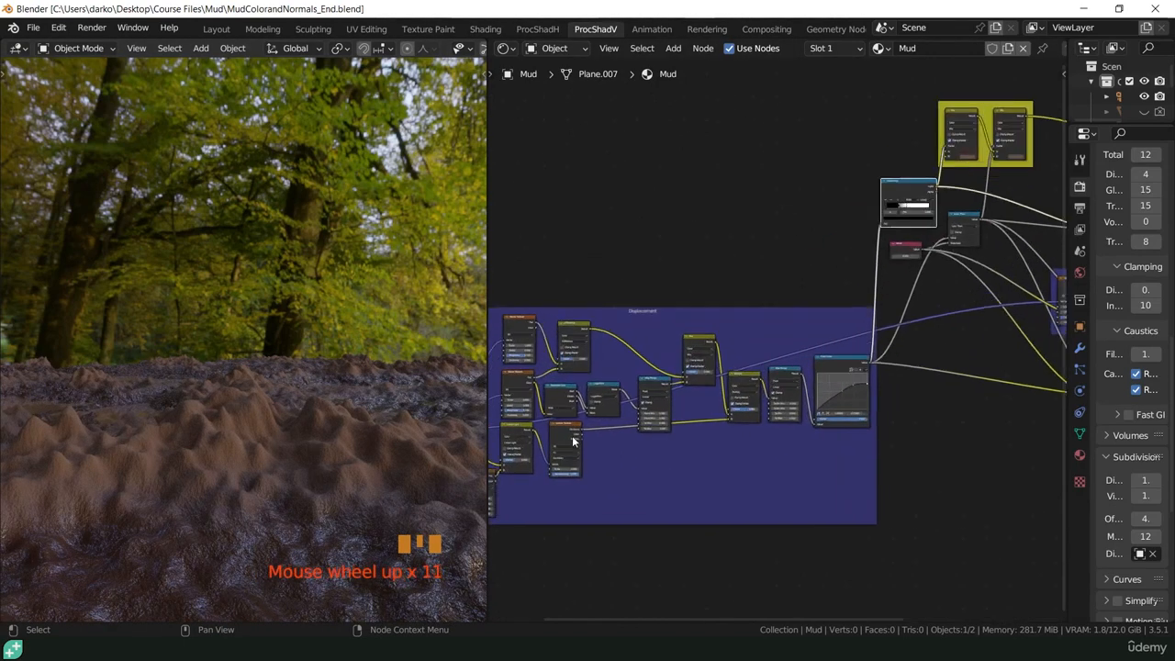
middle_click_drag(649, 447, 685, 406, "shift")
scroll(668, 389, "up", 7)
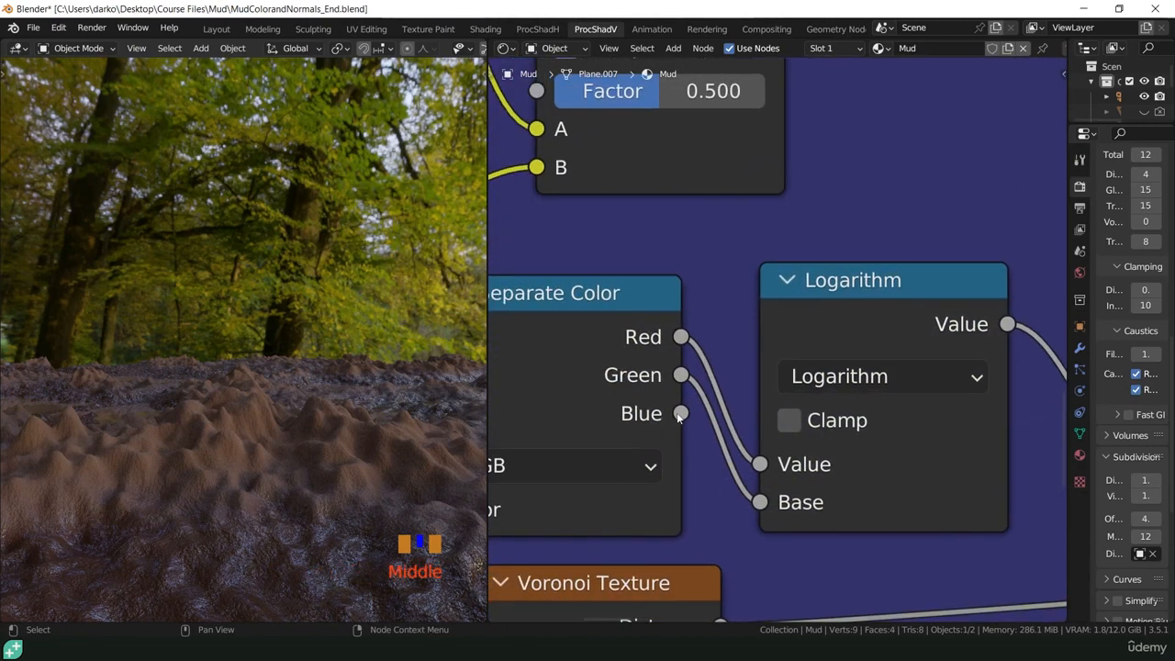
left_click_drag(680, 414, 761, 500)
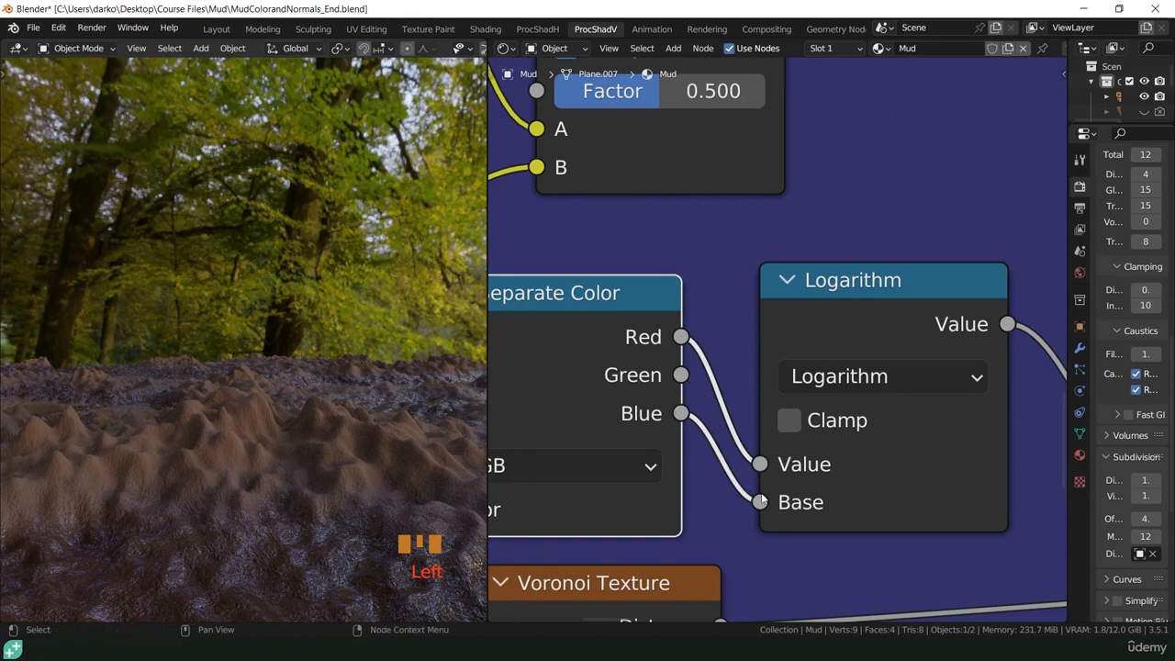
left_click_drag(680, 375, 760, 501)
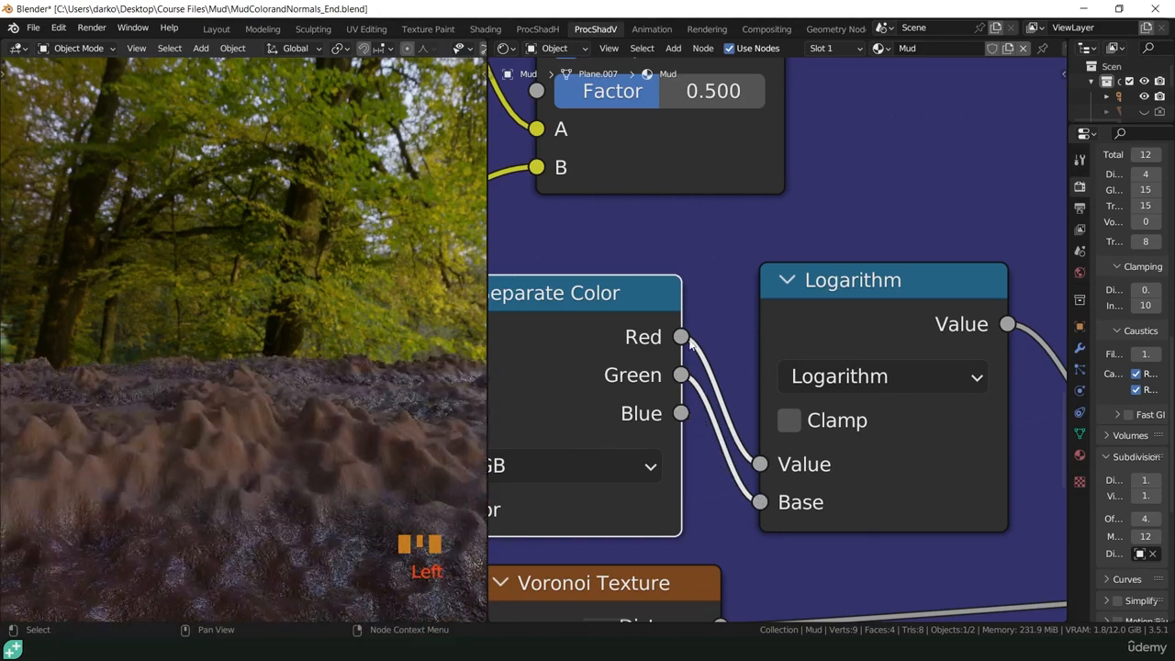
- Rewire the Logarithm node so Separate Color's Blue output feeds Value and its Green output feeds Base
left_click_drag(680, 413, 760, 502)
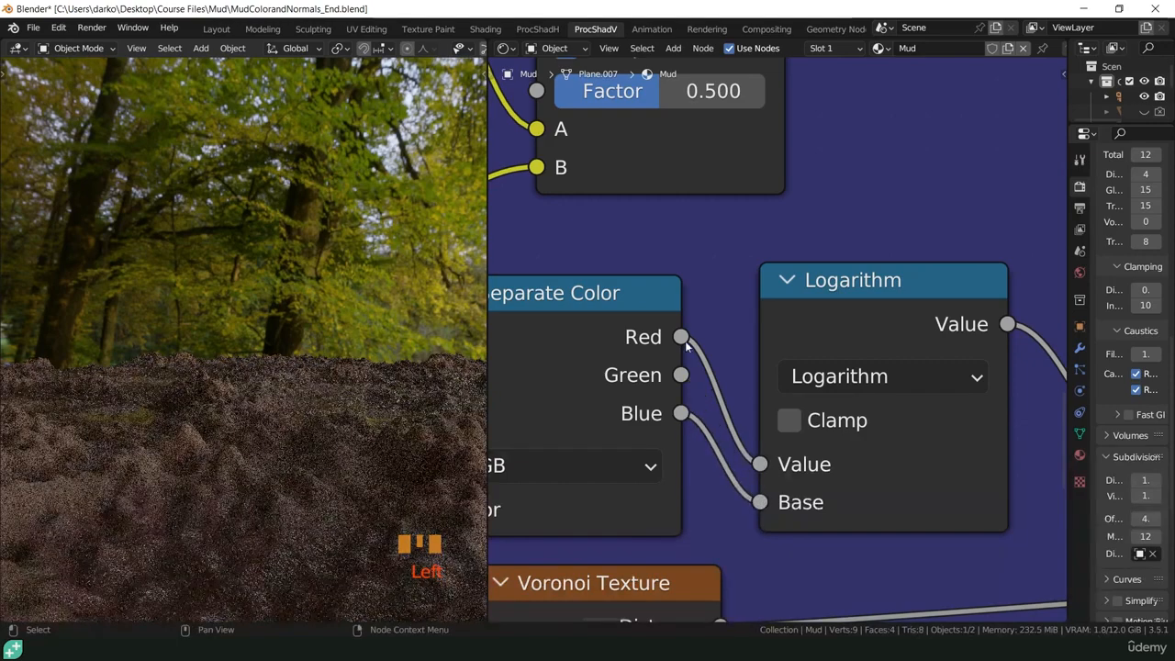
left_click_drag(681, 375, 761, 463)
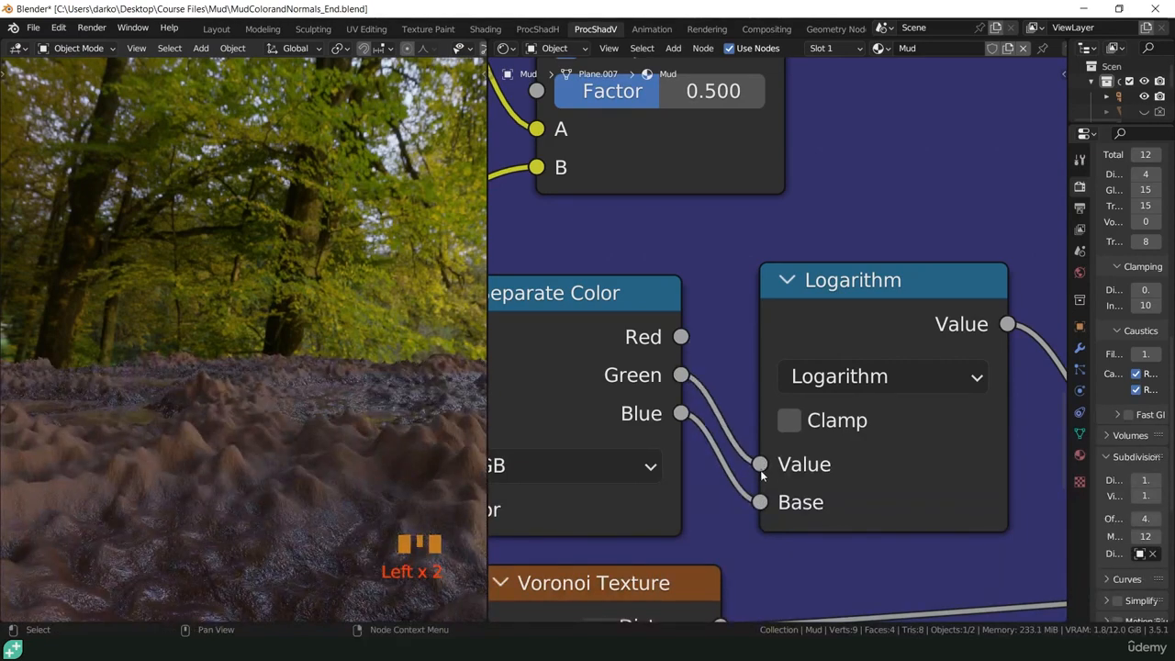
middle_click_drag(401, 464, 240, 450)
left_click_drag(760, 502, 760, 465)
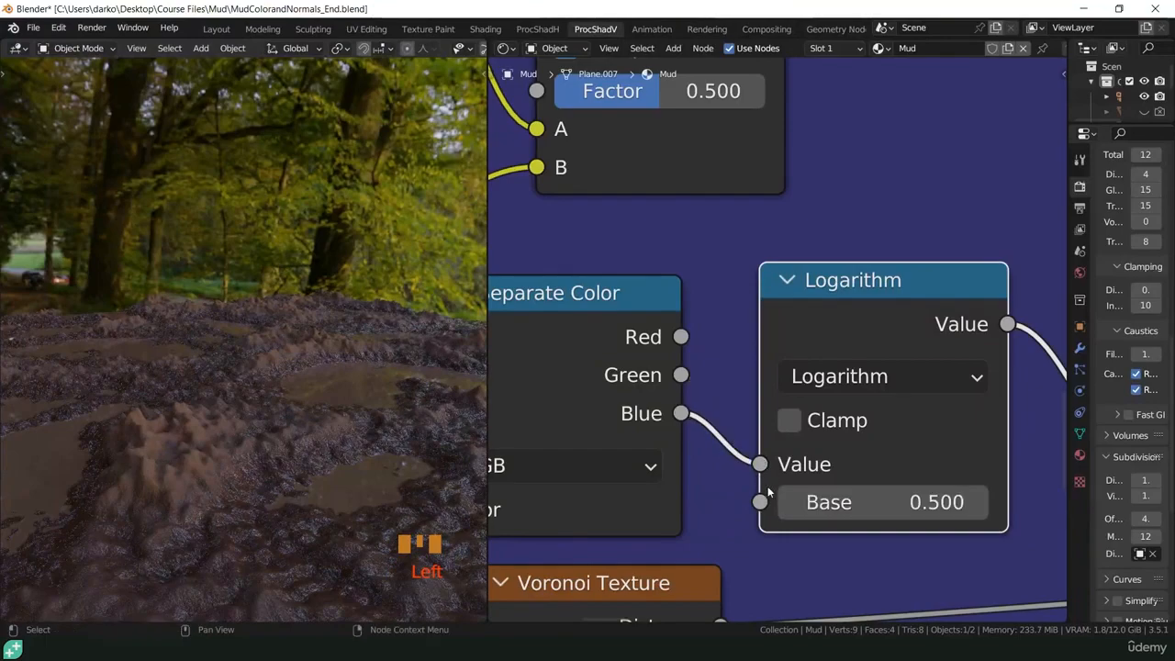
left_click_drag(680, 376, 749, 505)
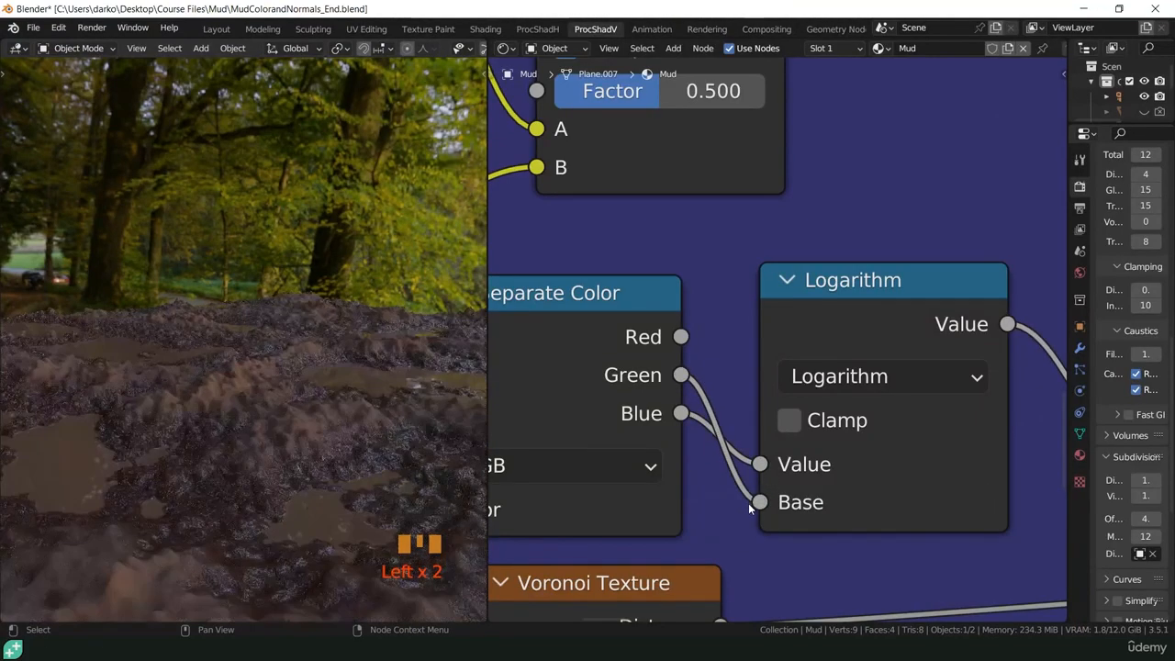
- Examine the mud terrain's shape with the rewired Logarithm inputs, both up close and as a whole
middle_click_drag(367, 485, 335, 470)
scroll(364, 483, "down", 3)
scroll(250, 480, "down", 3, "shift")
scroll(250, 480, "down", 3)
scroll(307, 494, "down", 1, "shift")
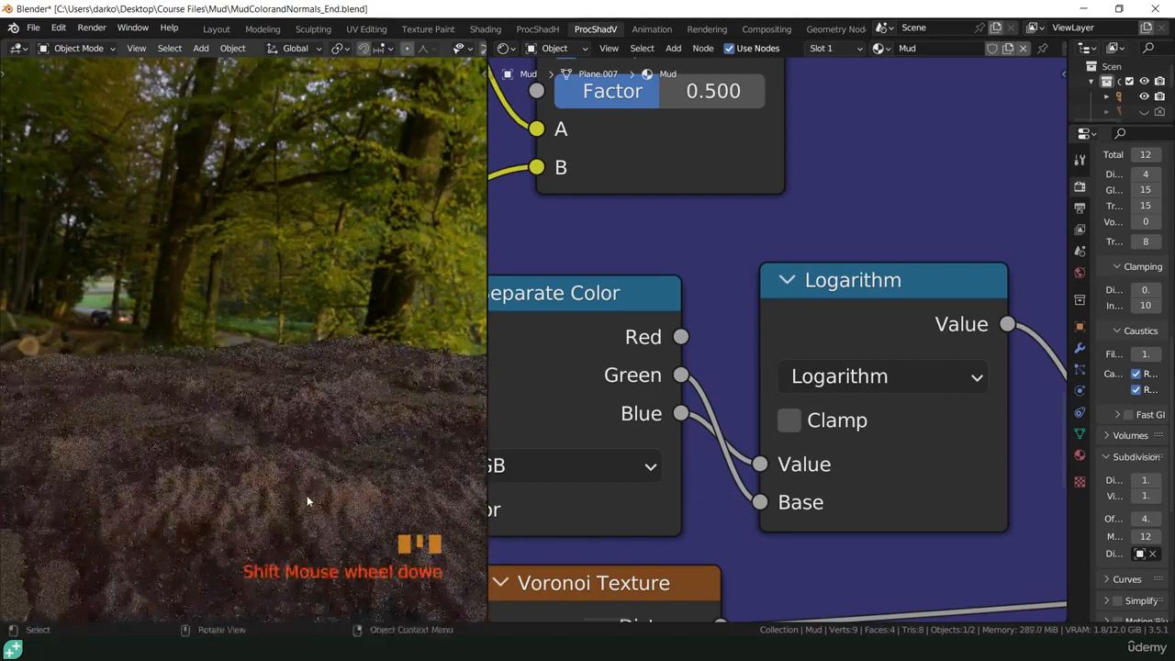
scroll(299, 494, "up", 4)
scroll(244, 433, "down", 4)
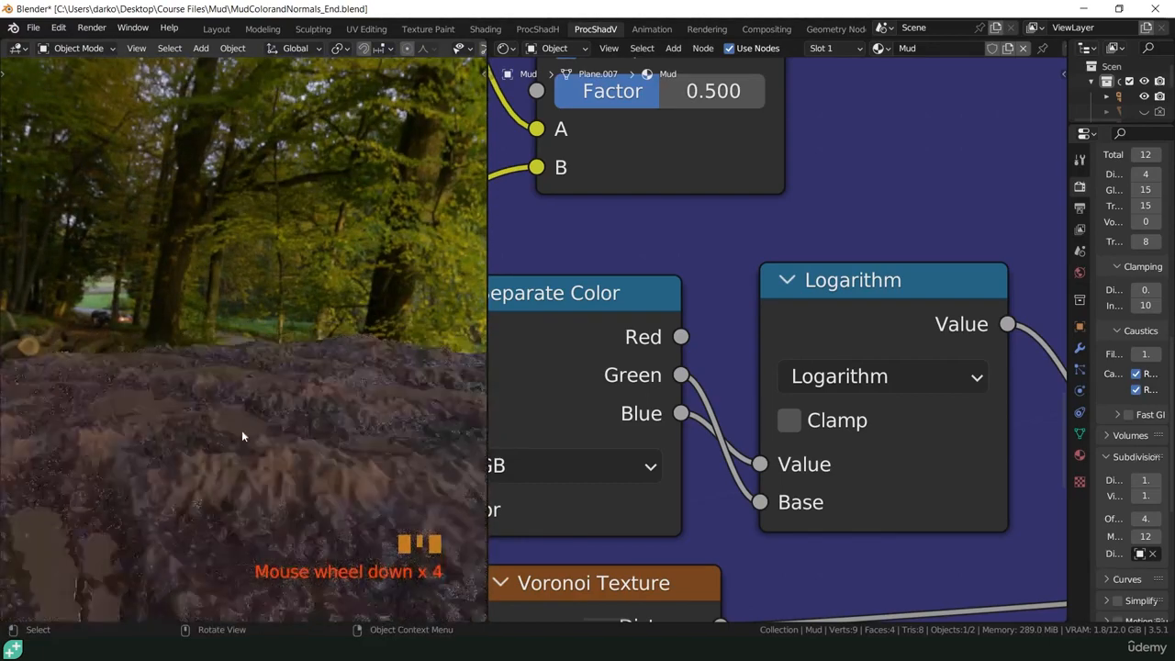
middle_click_drag(244, 433, 299, 476)
scroll(362, 472, "down", 3)
scroll(299, 476, "down", 2)
- Preview the output of the Map Range node following the Logarithm node directly on the surface
scroll(721, 428, "down", 5)
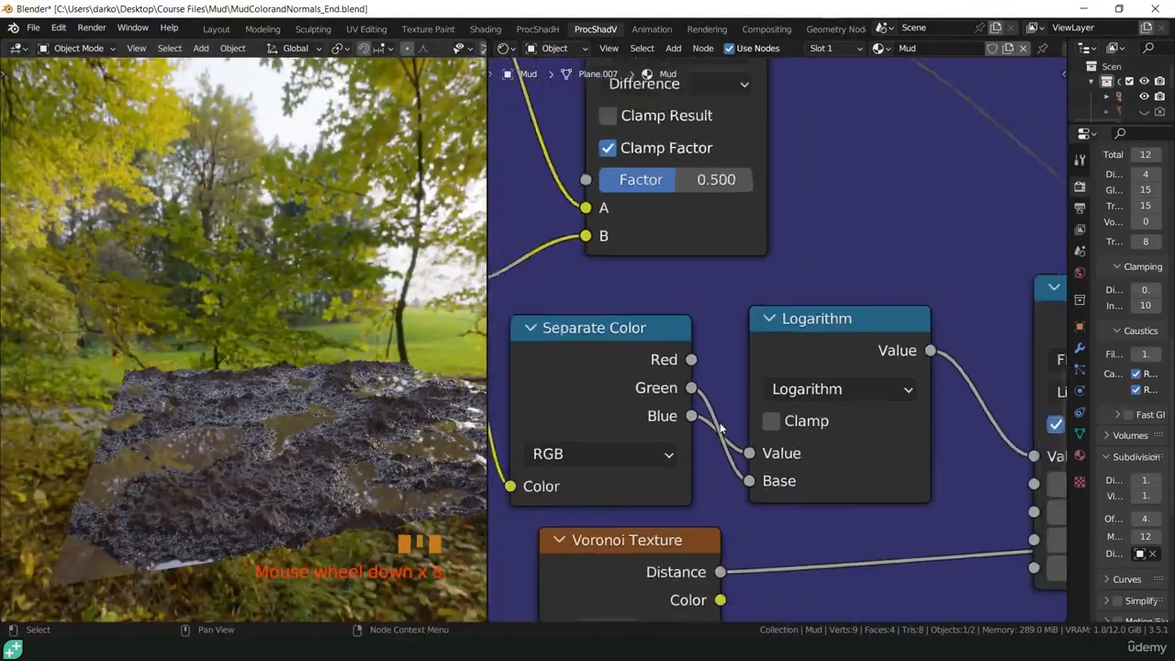
middle_click_drag(720, 422, 675, 421, "shift")
scroll(675, 421, "down", 1, "shift")
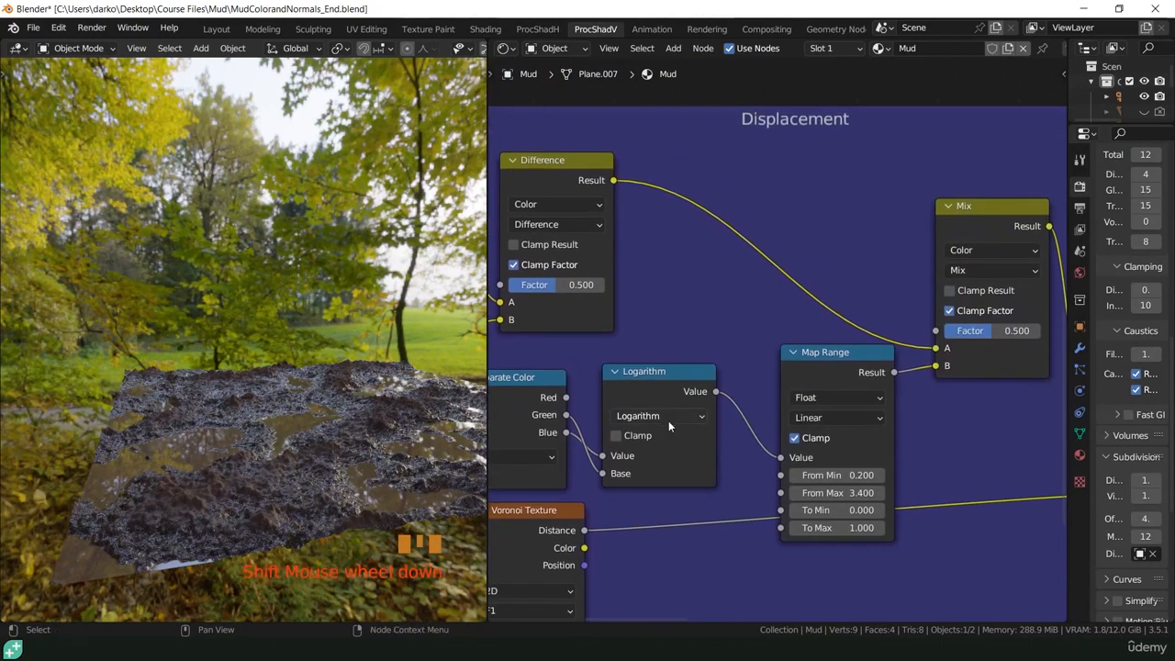
middle_click_drag(845, 466, 730, 467)
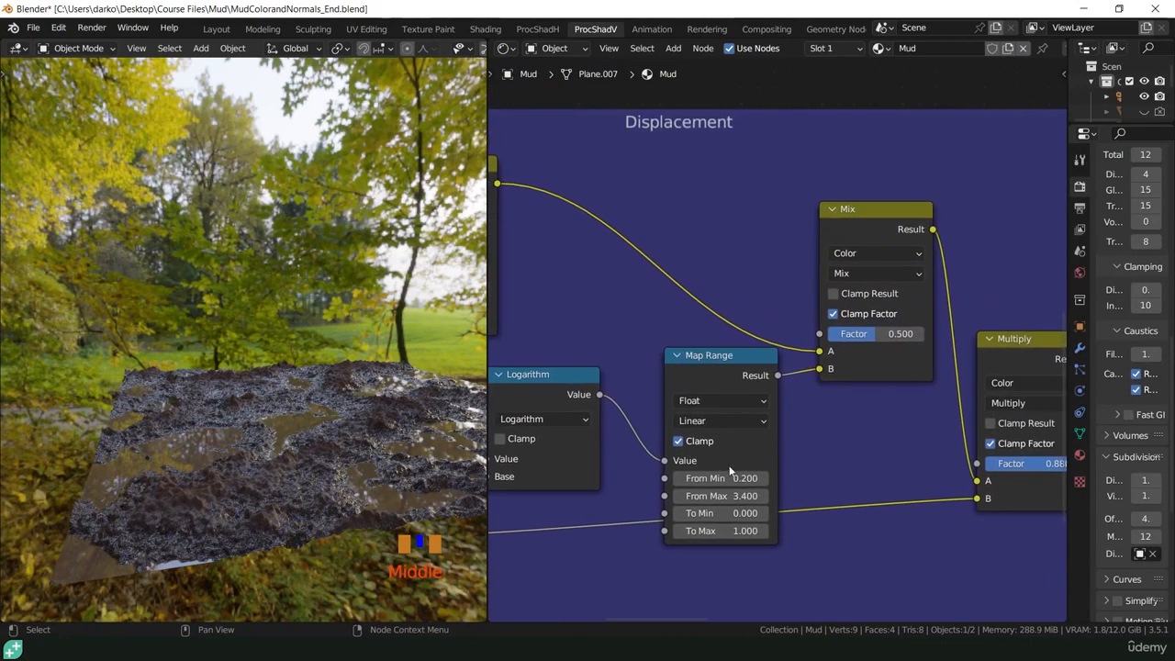
left_click(710, 367, "ctrl+shift")
scroll(724, 483, "up", 8)
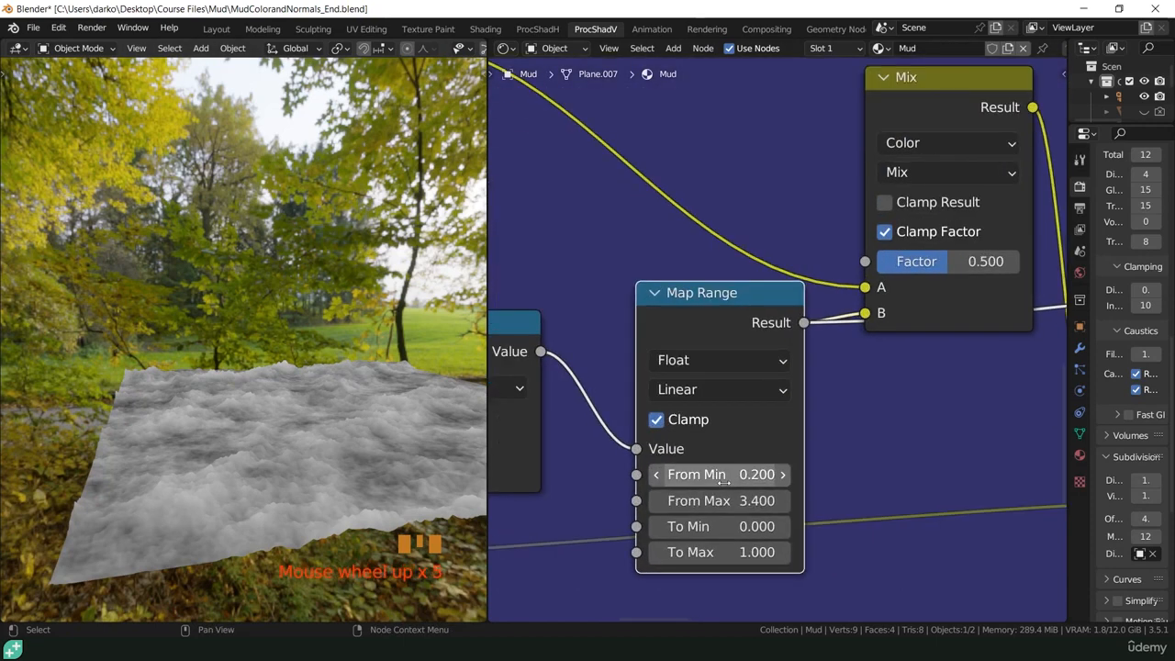
- Add a Math node below the Map Range node and set its operation to Less Than
scroll(724, 484, "down", 10)
mouse_move(803, 446)
middle_mouse_down()
mouse_move(703, 461)
mouse_move(797, 440)
middle_mouse_up()
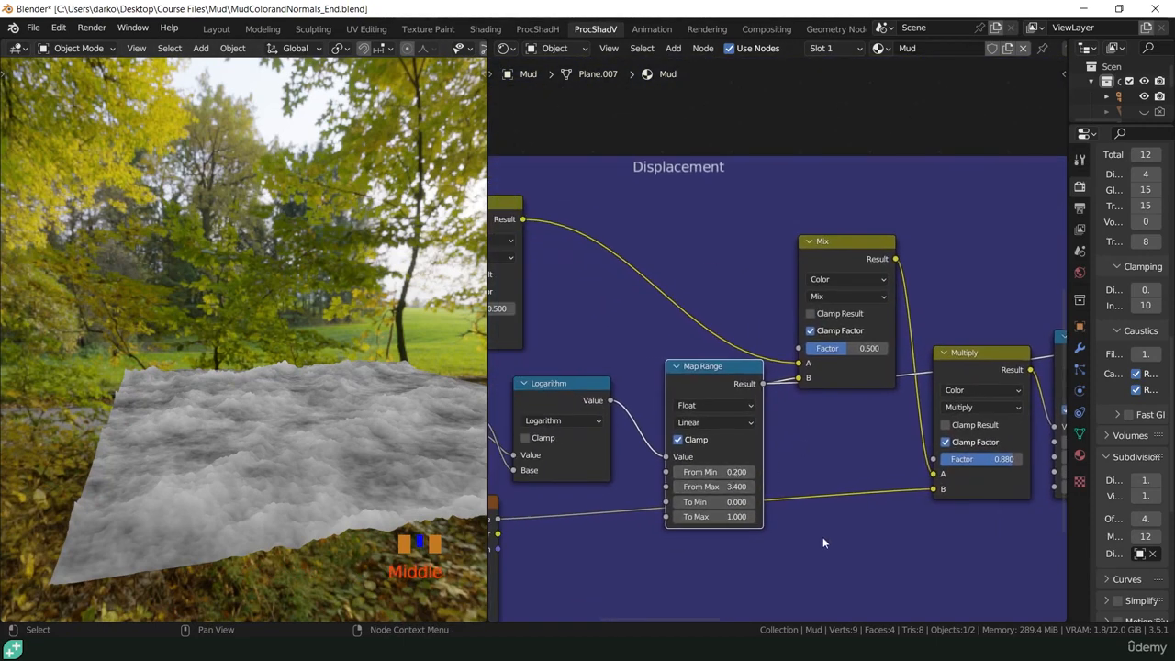
key("shift+a")
mouse_move(781, 574)
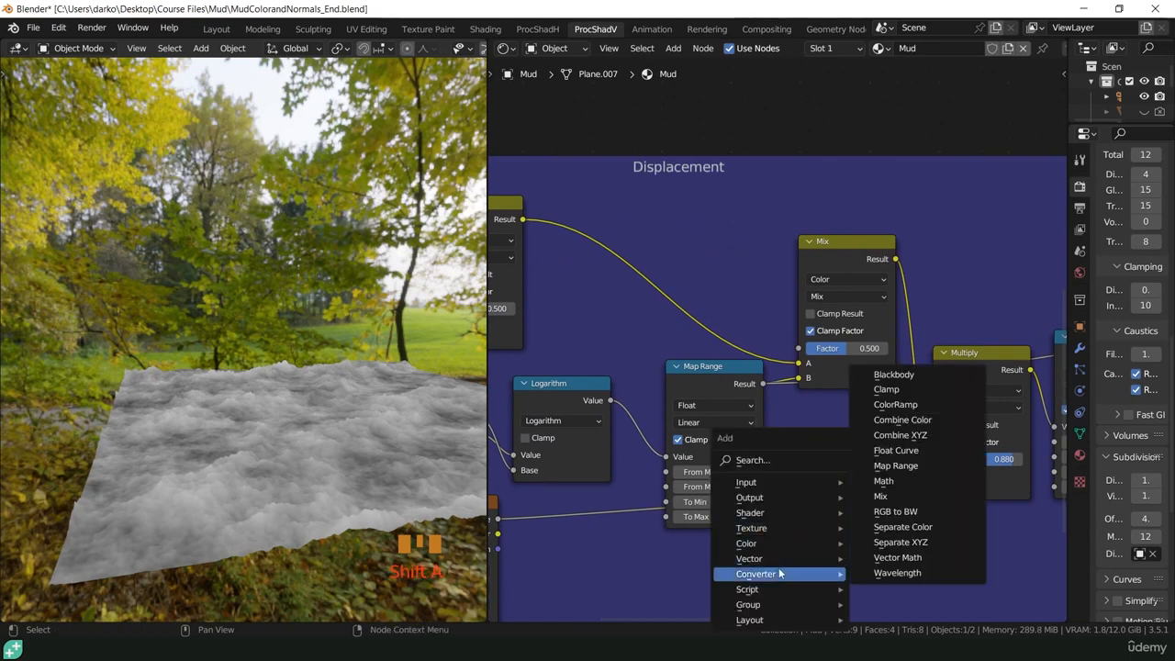
left_click(884, 481)
left_click(832, 556)
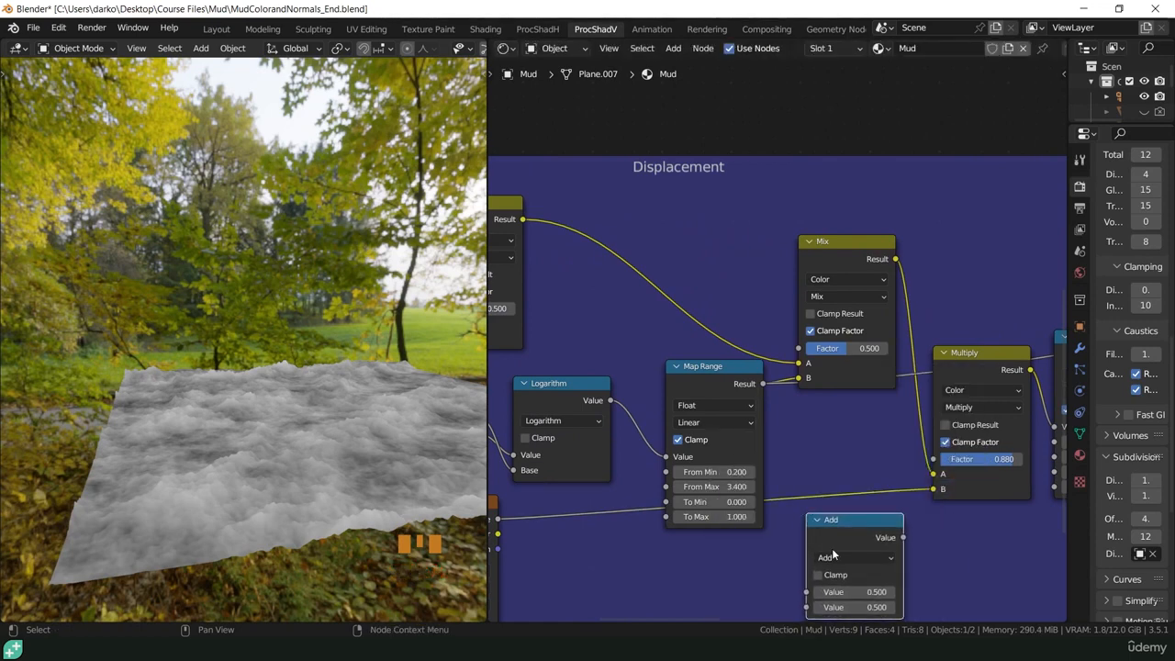
left_click(832, 557)
left_click(570, 414)
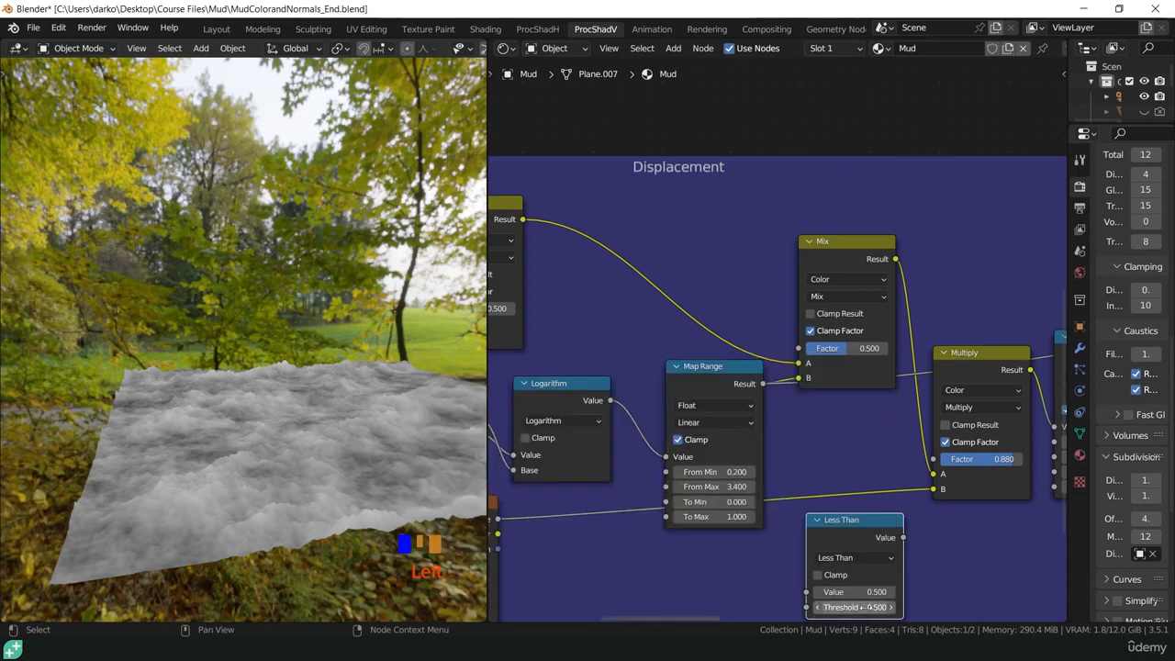
- Connect the Logarithm node's output to the Less Than node's Value and set its Threshold to 0.2
left_click_drag(611, 404, 759, 519)
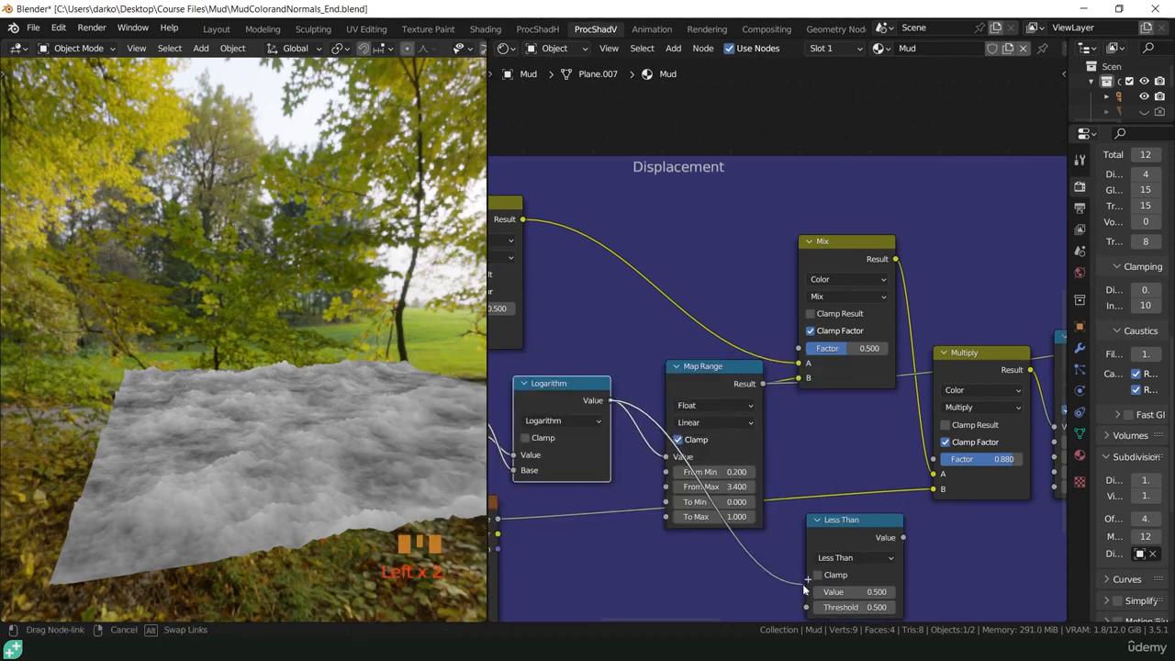
left_click_drag(803, 584, 806, 590)
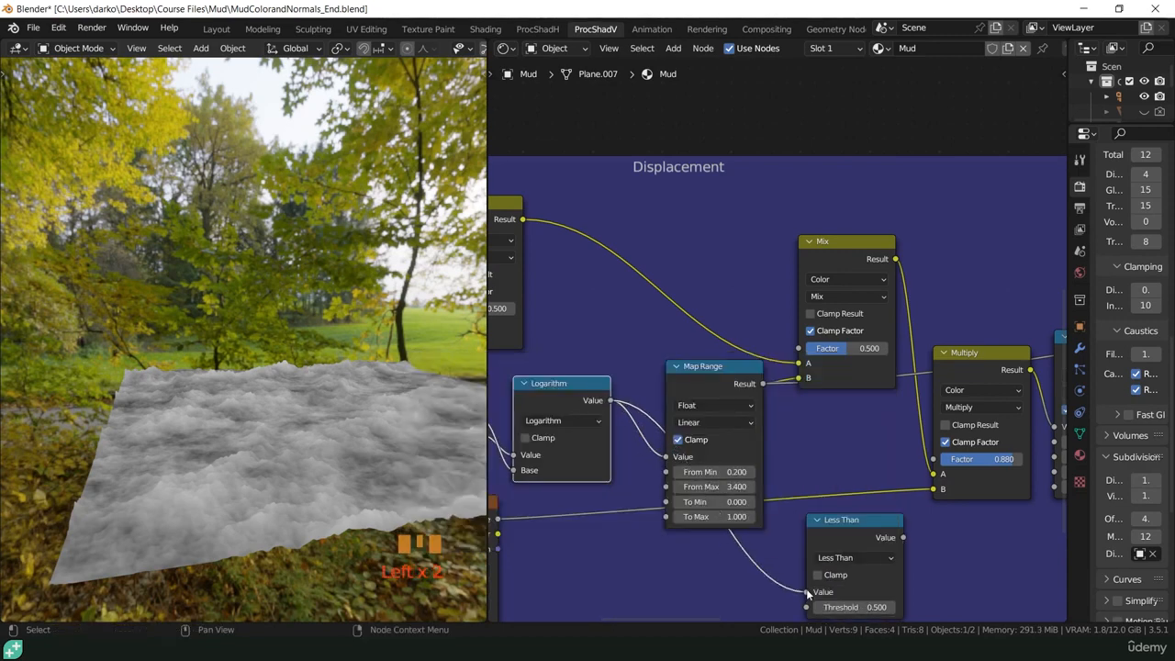
left_click(864, 607)
type(".2")
key("Return")
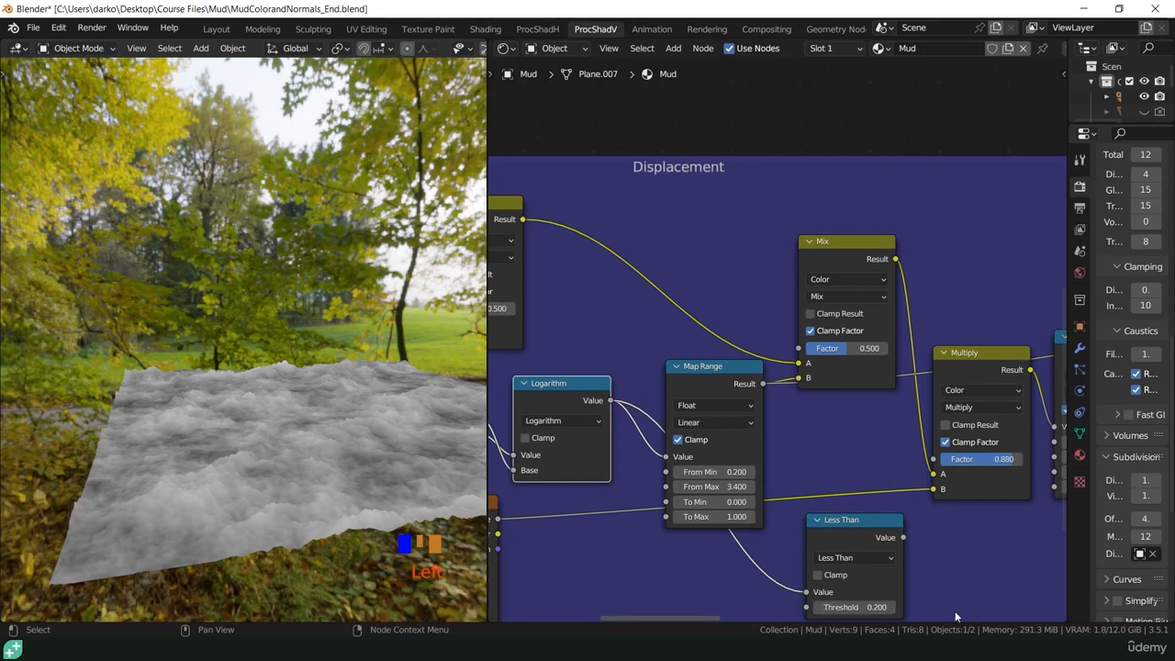
- Preview the Less Than output and vary its Threshold from around 0.32 up to 4.06 to find the Logarithm output's limits
left_click(865, 525, "ctrl+shift")
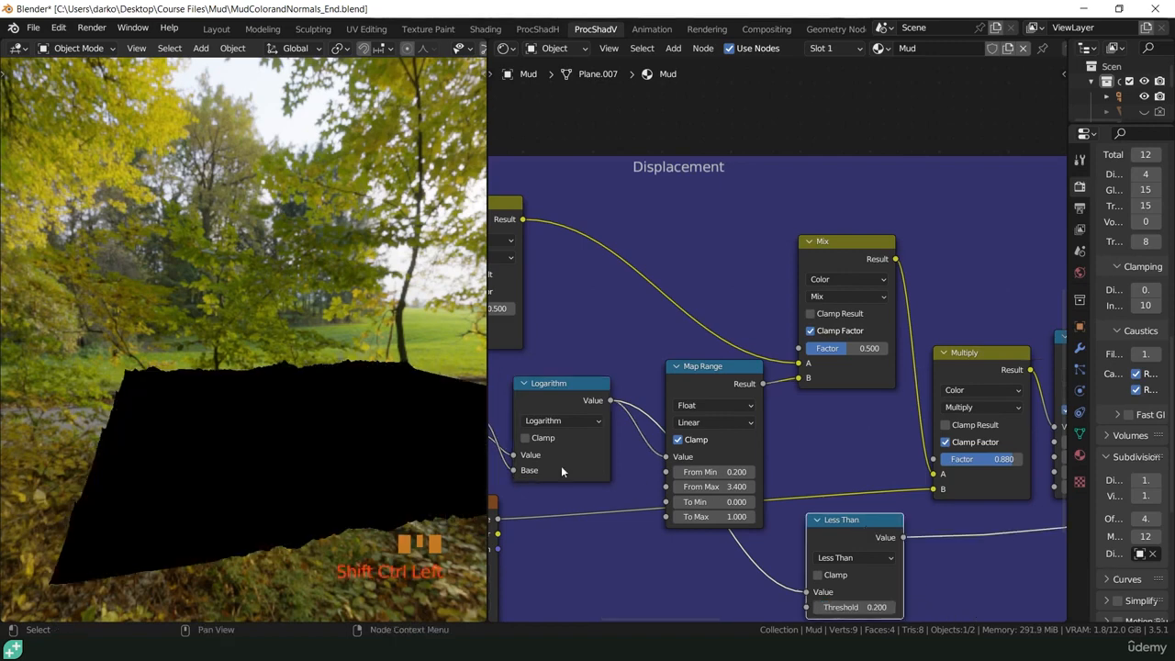
middle_click_drag(432, 473, 292, 381)
left_click(867, 607, "shift")
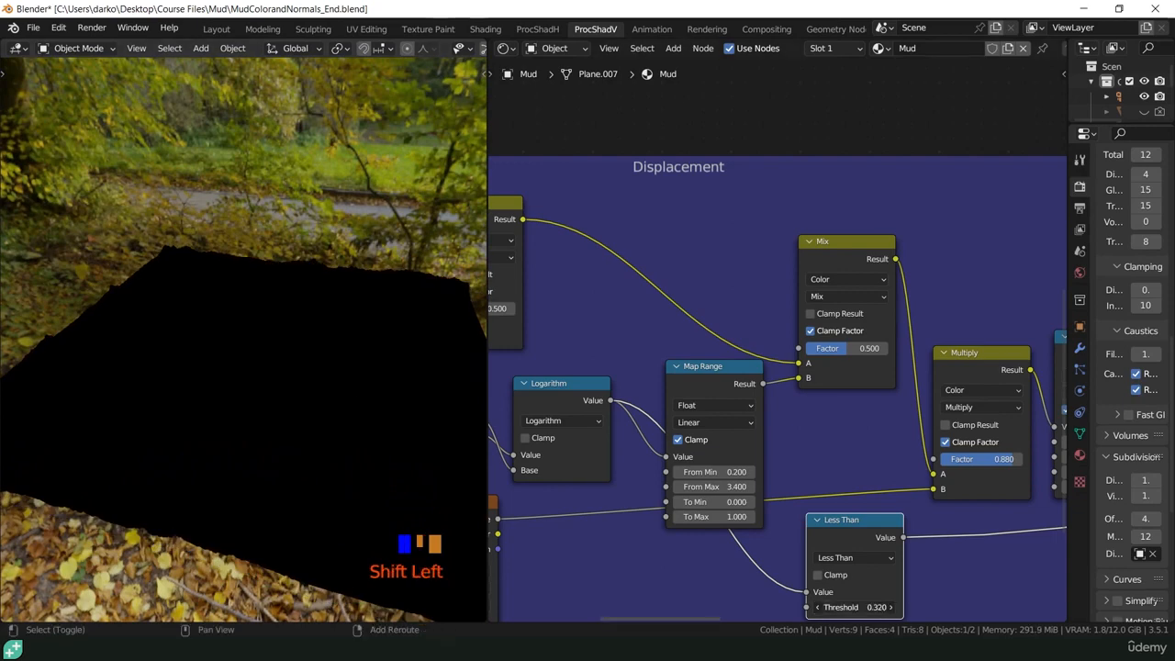
left_click_drag(867, 607, 841, 607, "shift")
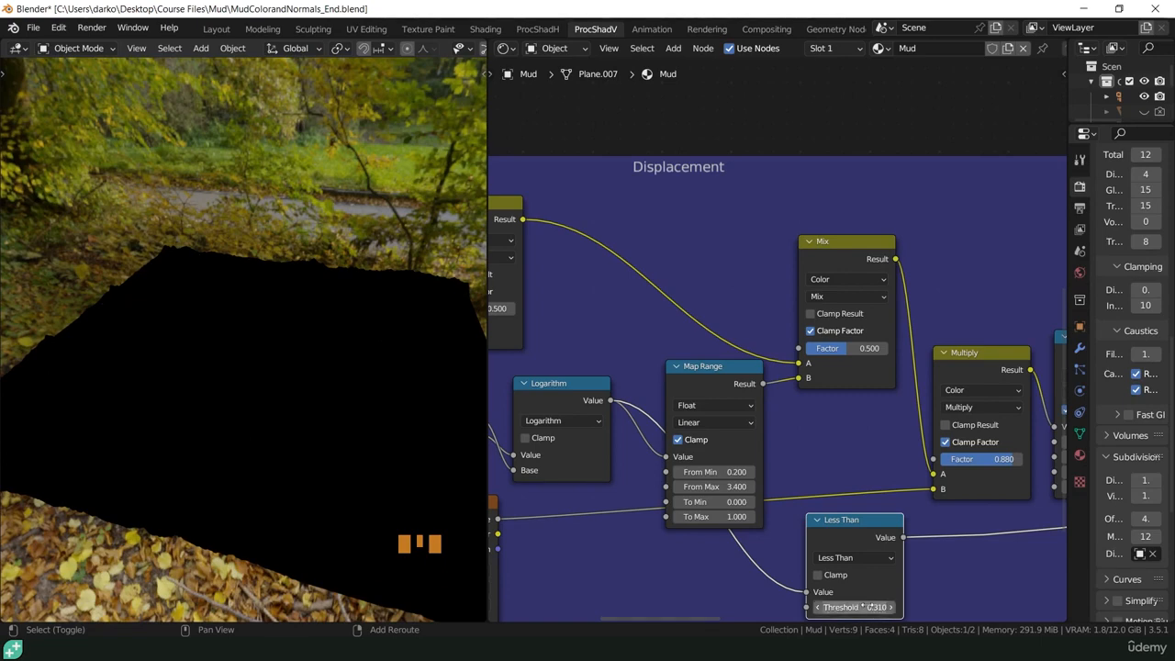
left_click_drag(857, 607, 1157, 607, "shift")
- Set the Map Range node's From Min to 0.3 and From Max to 4, and delete the Less Than node
left_click(721, 472)
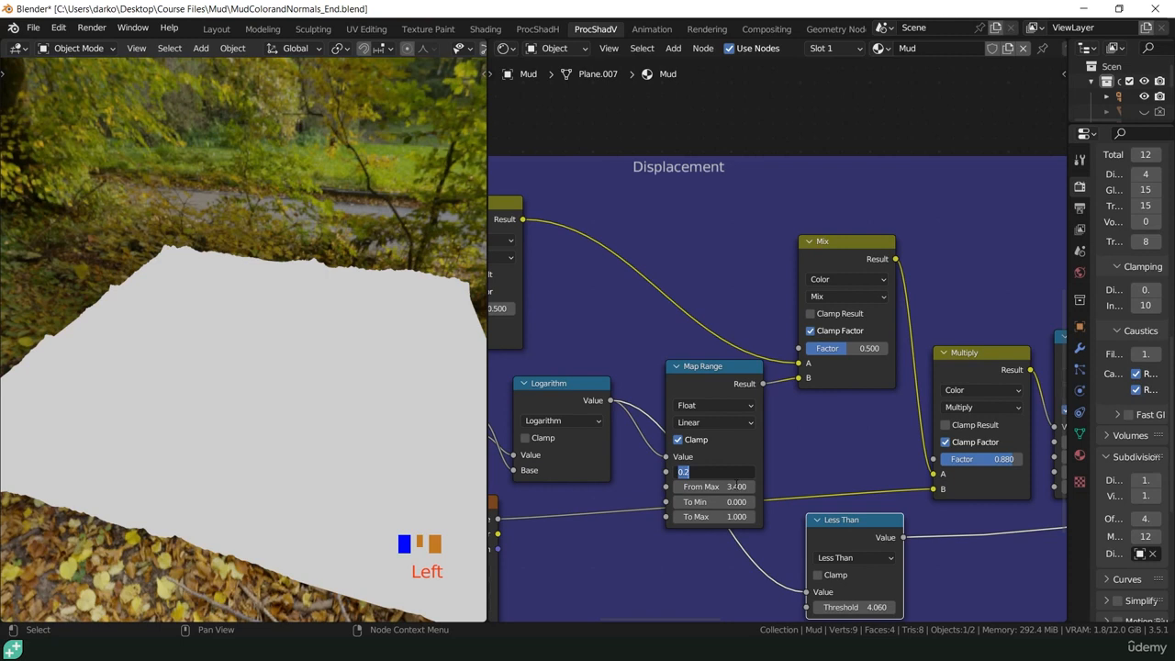
type(".3")
left_click(736, 486)
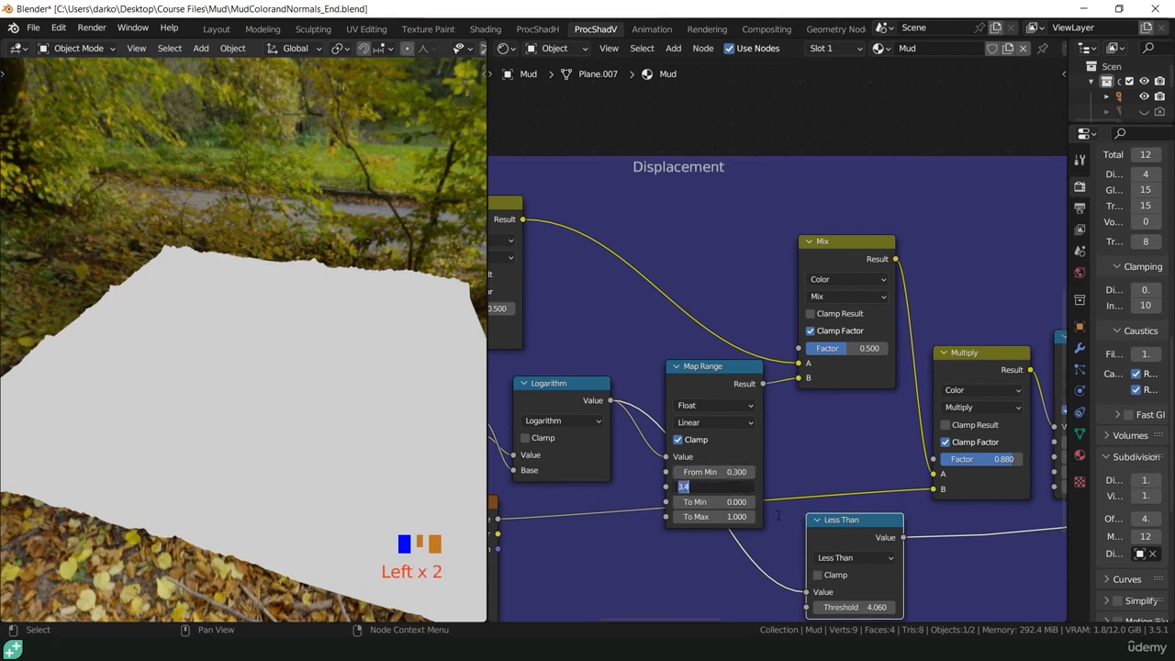
type("4")
key("Return")
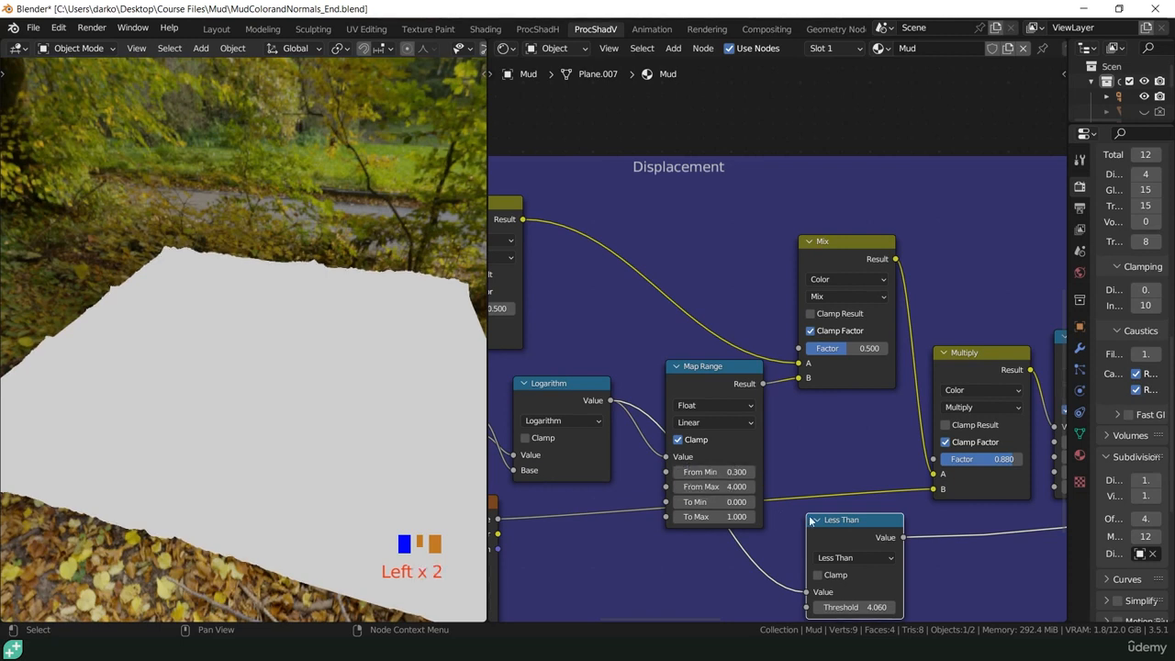
left_click(828, 519)
key("Delete")
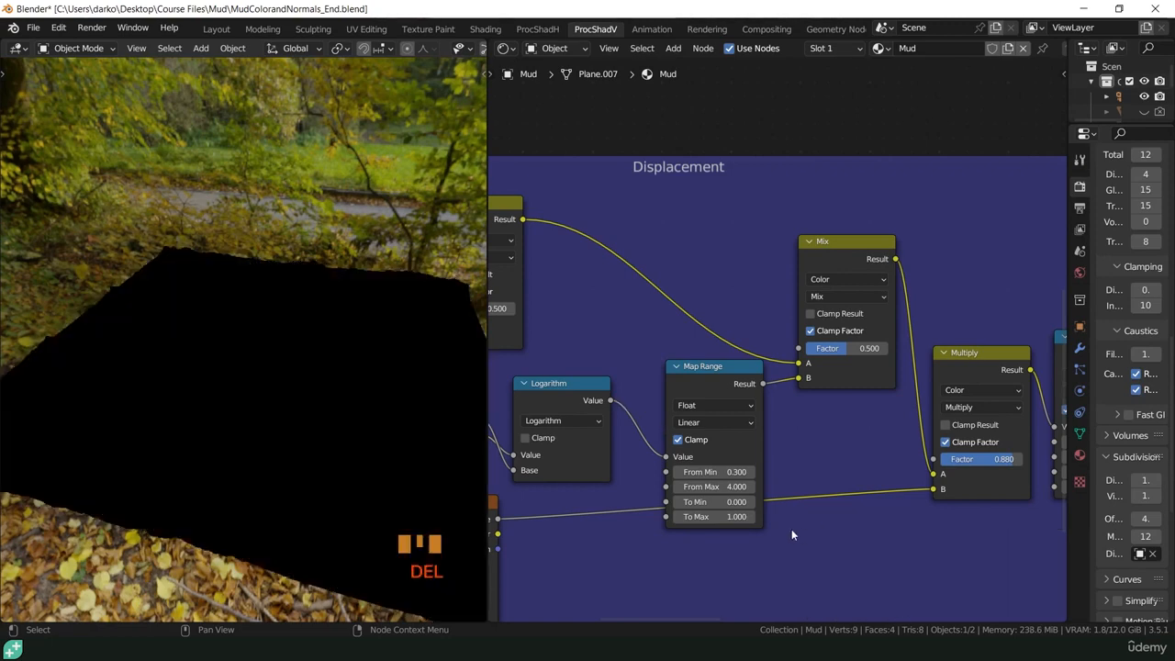
- Preview the Map Range, Logarithm and Mix outputs in turn to compare the remapped displacement values
left_click(709, 375, "ctrl+shift")
left_click(544, 392, "ctrl+shift")
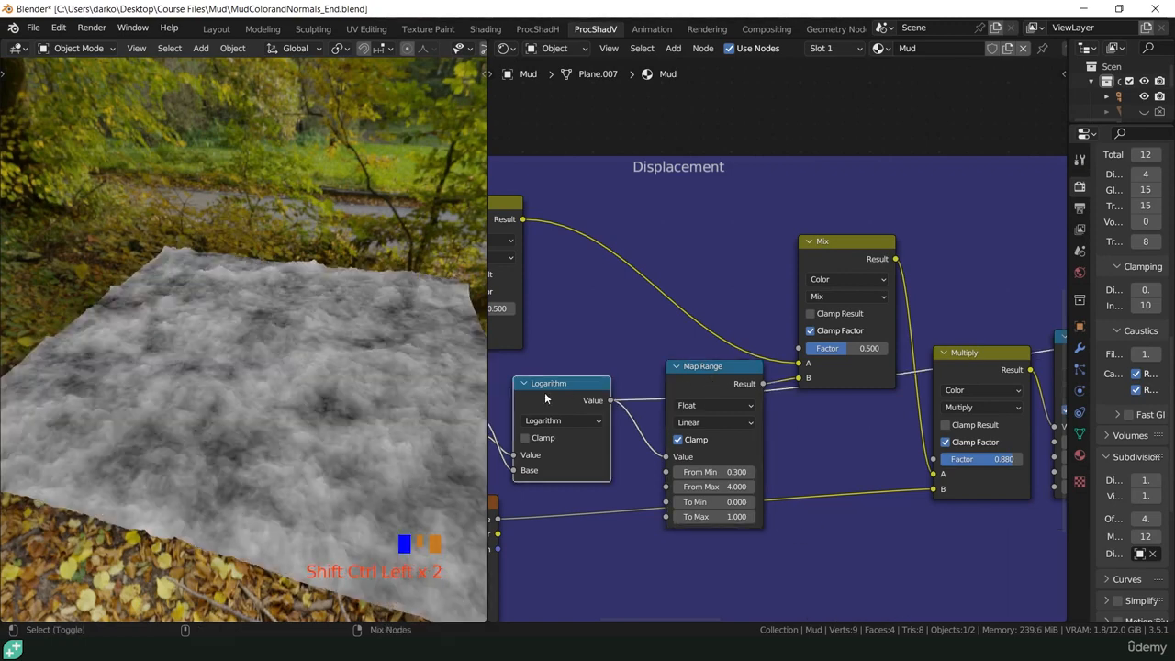
left_click(708, 379, "ctrl+shift")
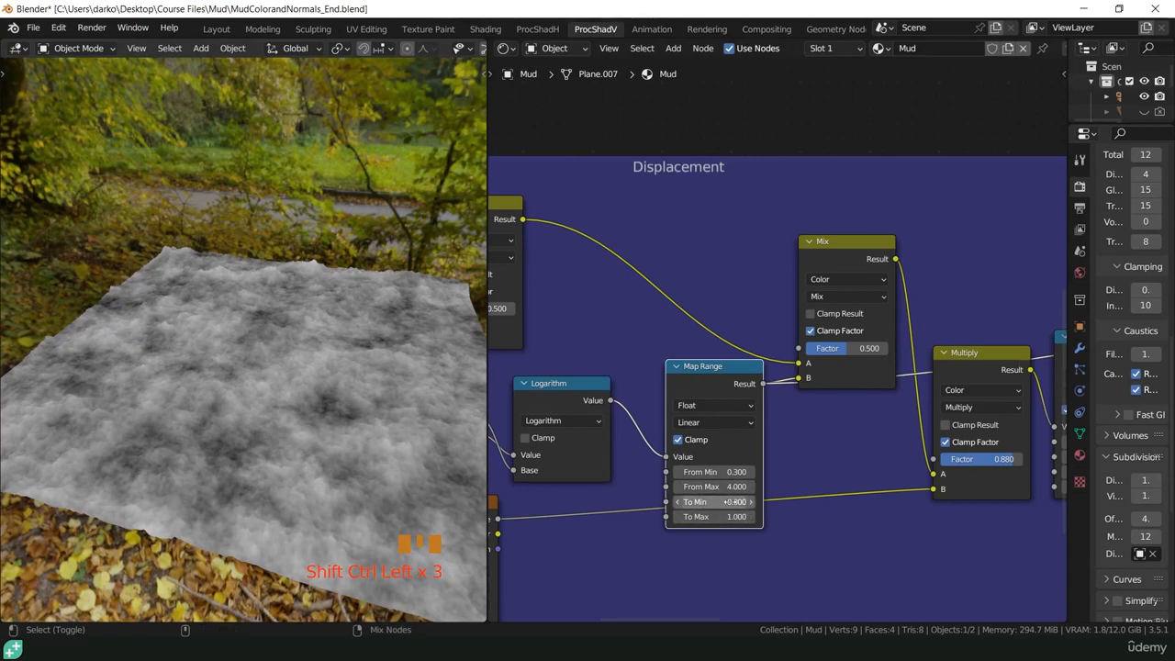
key("BackSpace")
left_click(839, 255, "ctrl+shift")
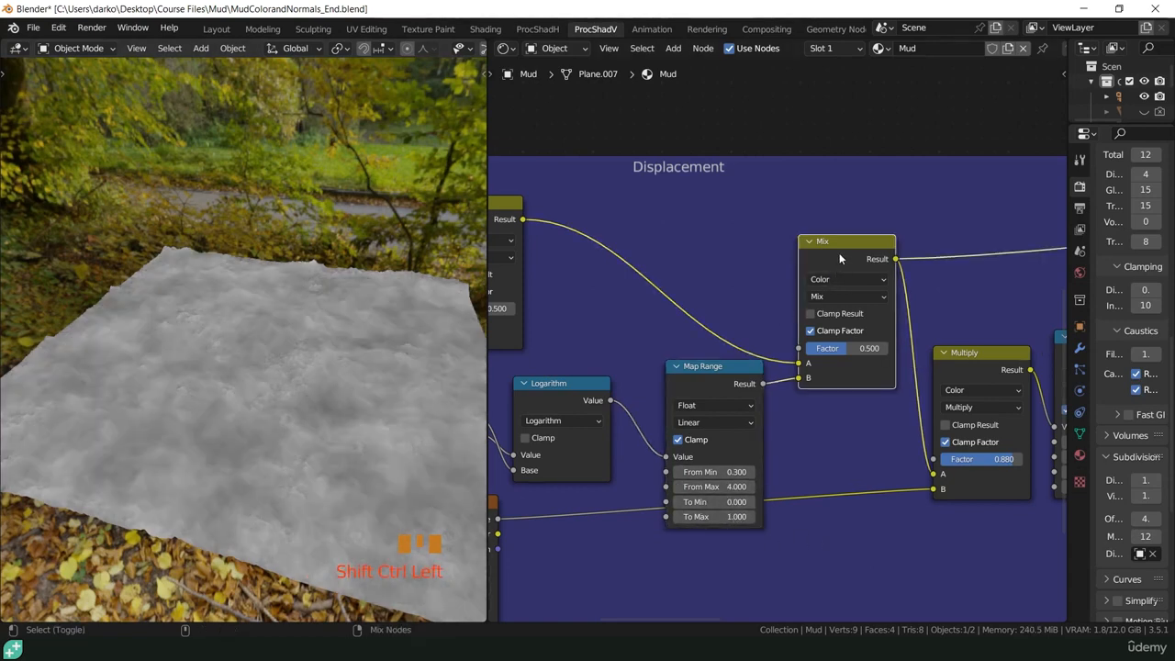
- Preview the full Principled BSDF material and view the mud surface from close to the ground
scroll(766, 469, "down", 5)
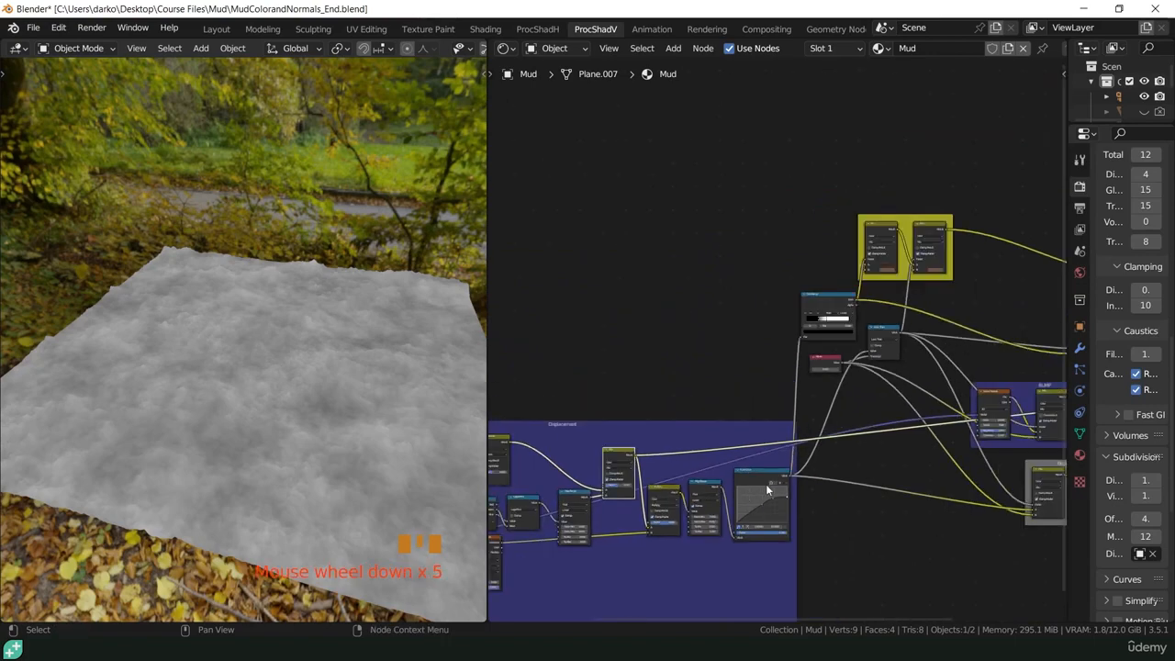
scroll(768, 489, "down", 4)
middle_click_drag(943, 439, 705, 461, "shift")
left_click(798, 347, "ctrl+shift")
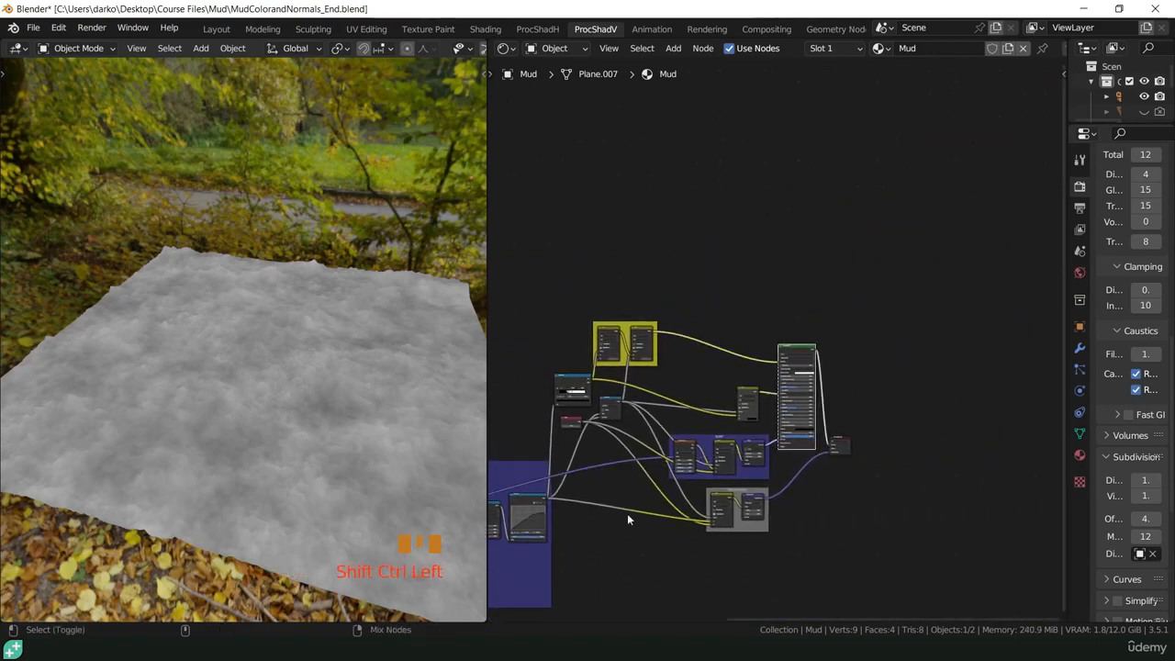
scroll(593, 523, "up", 3, "ctrl")
scroll(642, 514, "up", 1)
middle_click_drag(264, 502, 349, 501)
scroll(420, 485, "up", 8)
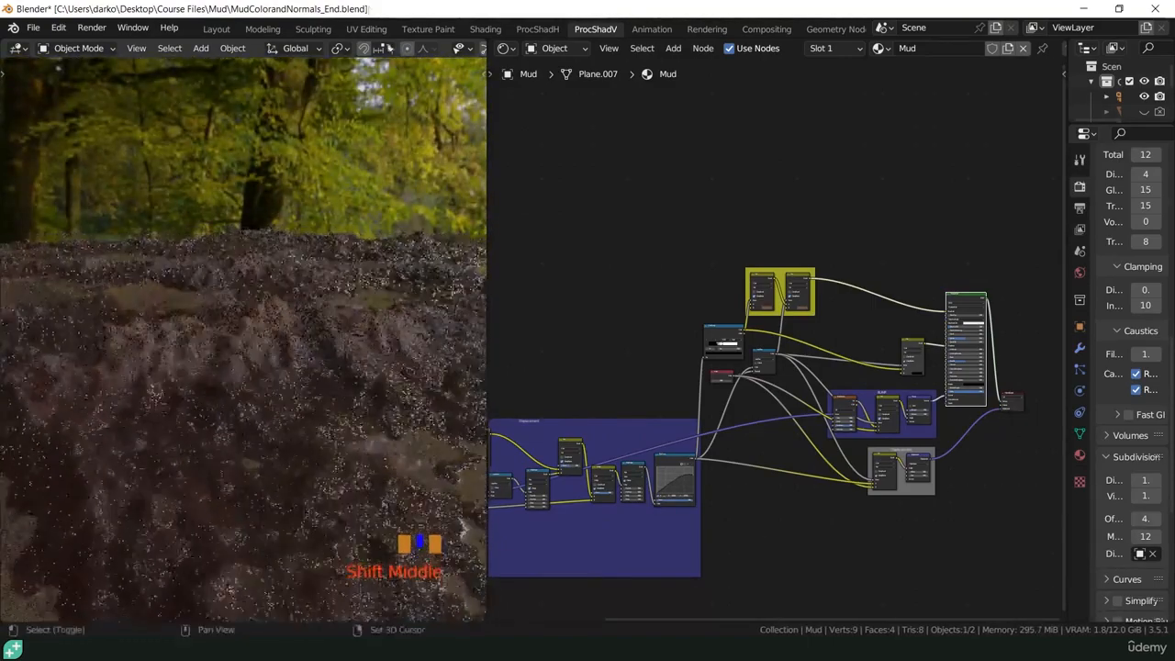
scroll(275, 315, "down", 2)
middle_click_drag(276, 314, 290, 452, "shift")
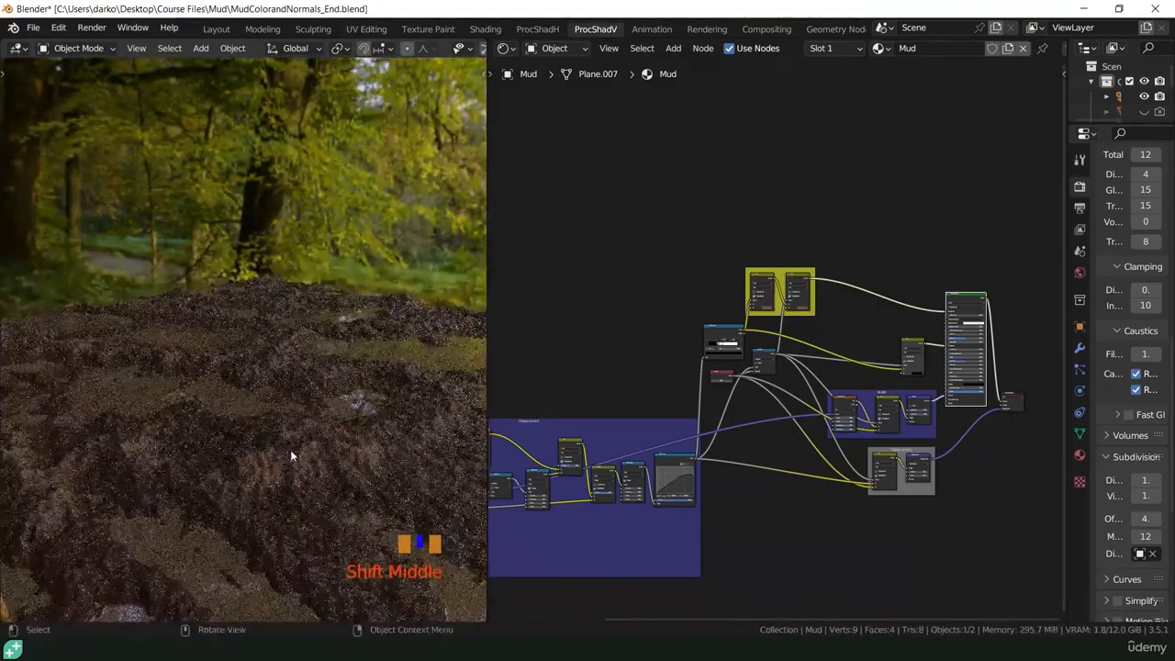
scroll(290, 452, "up", 8)
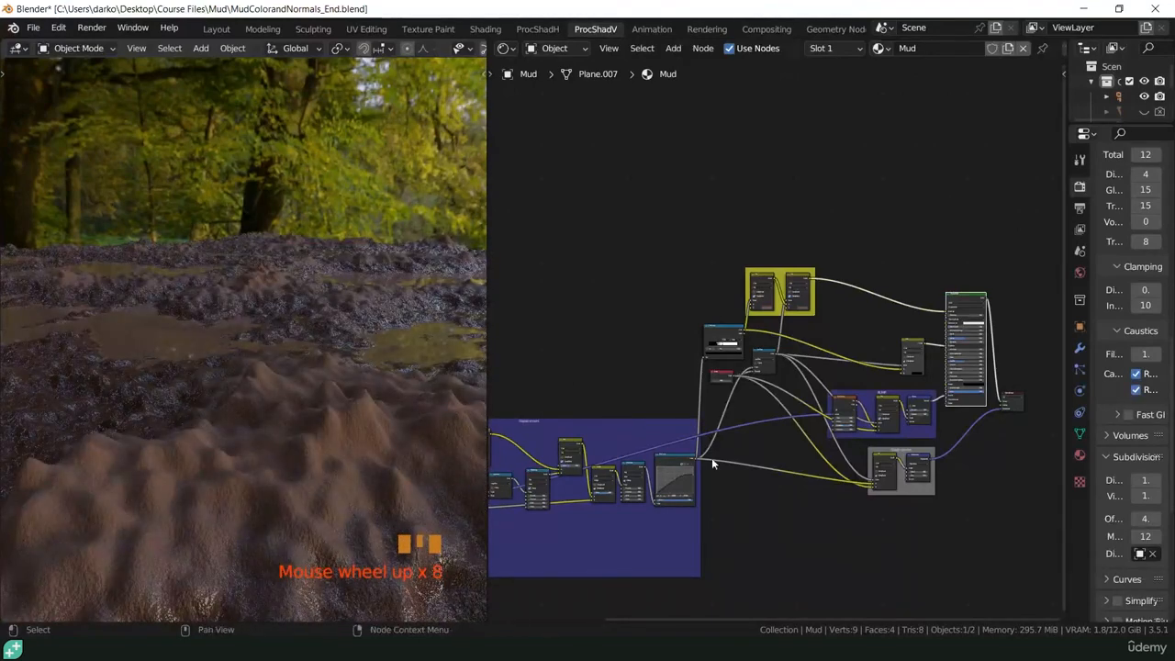
- Examine the raised mud mounds and the puddles between them from several angles and distances
scroll(723, 476, "down", 3)
scroll(722, 470, "up", 5)
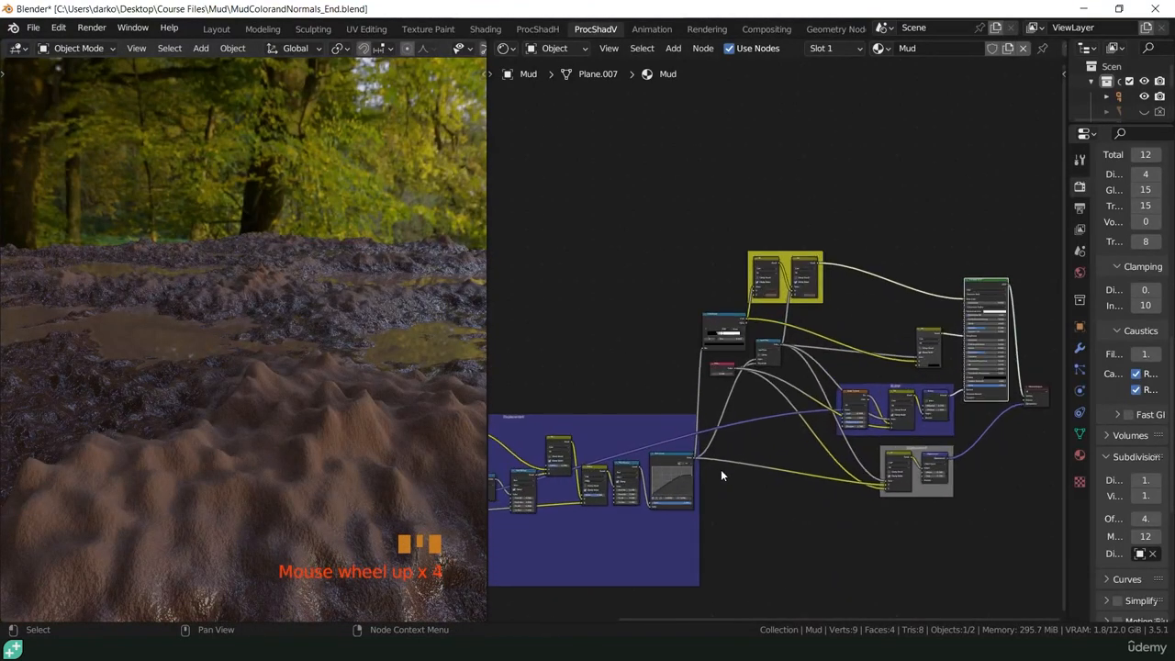
scroll(261, 466, "down", 2)
scroll(284, 499, "down", 2)
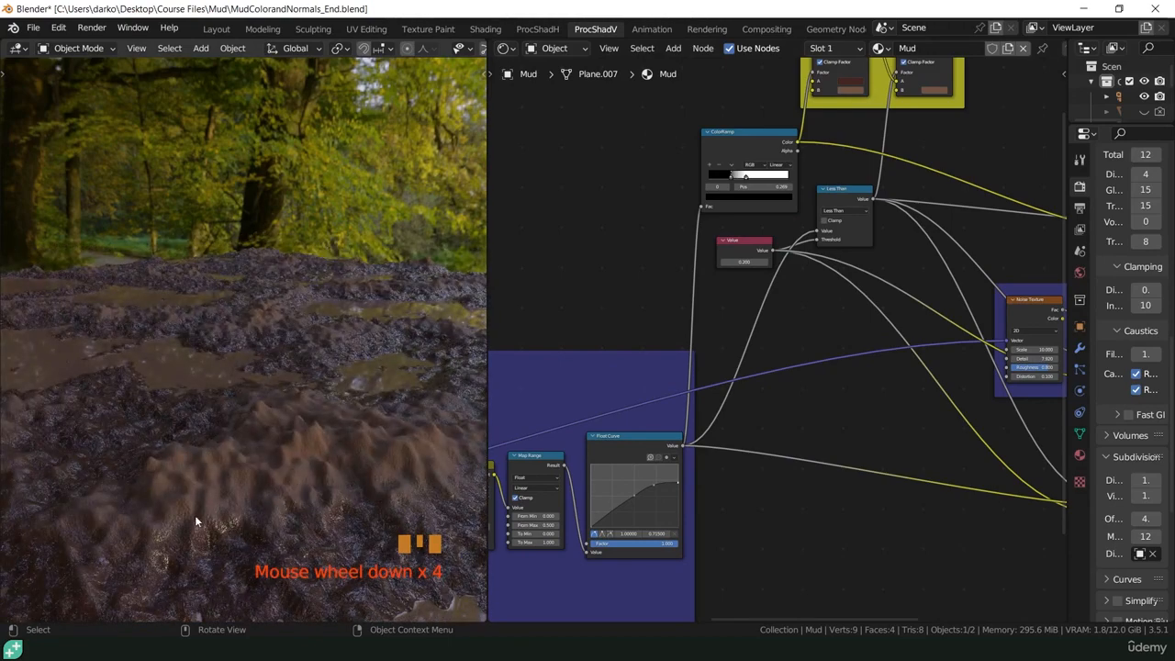
scroll(197, 519, "up", 2)
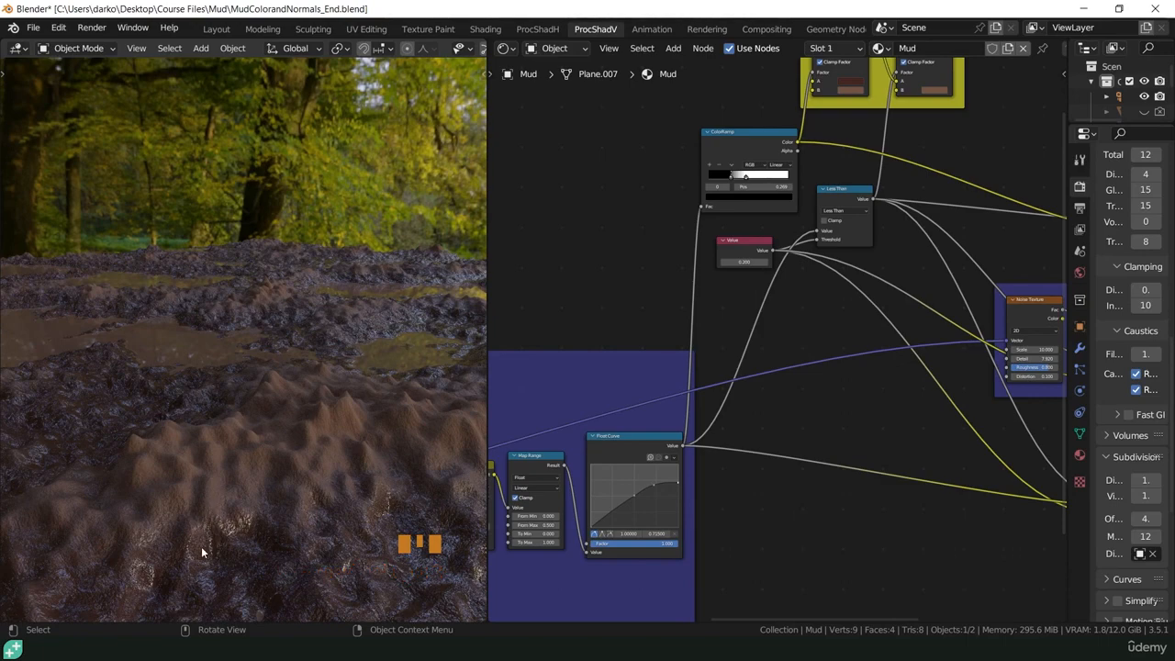
middle_click_drag(216, 513, 372, 407)
scroll(320, 427, "down", 11)
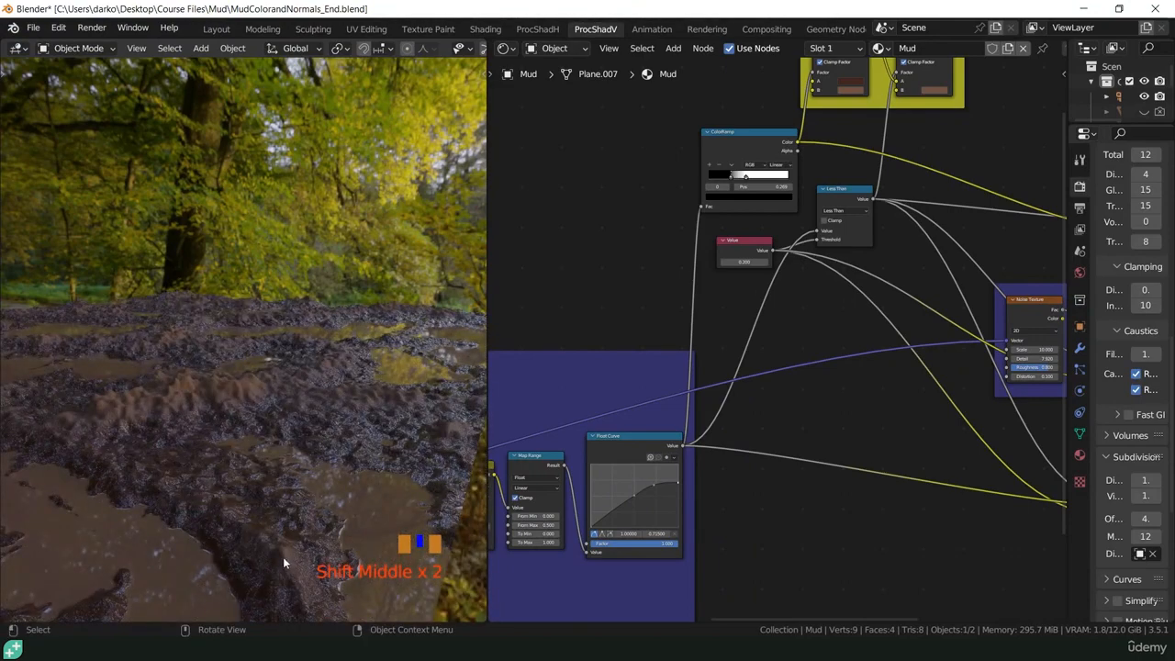
middle_click_drag(241, 439, 385, 503, "shift")
scroll(373, 503, "up", 7)
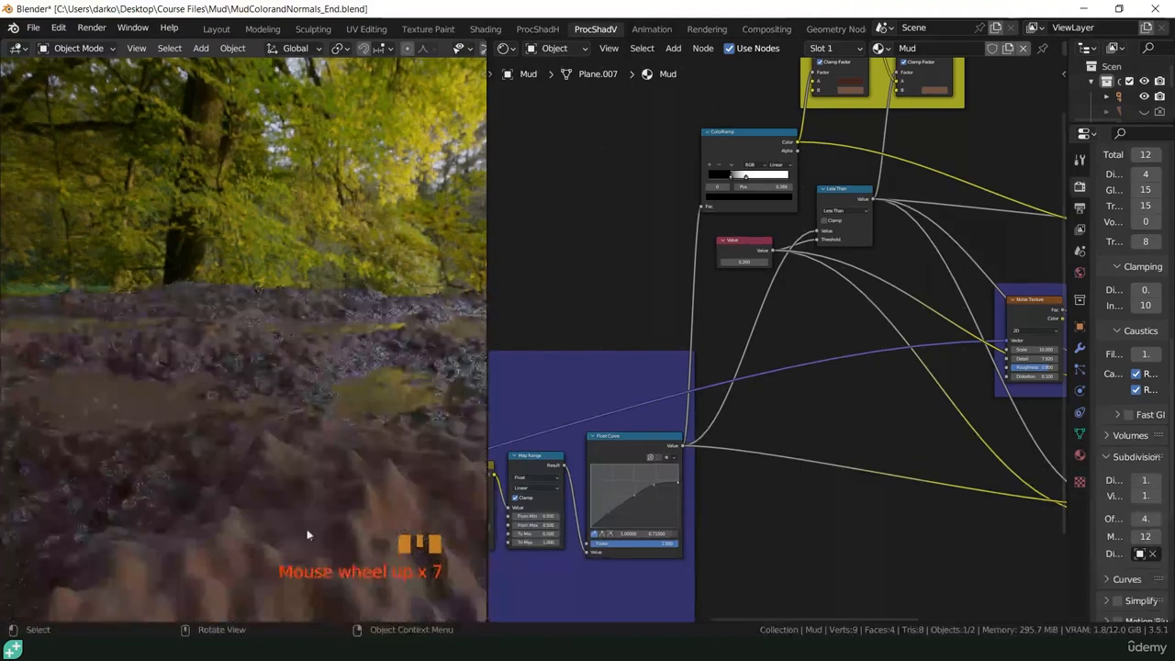
scroll(852, 467, "down", 12)
scroll(852, 466, "down", 2)
middle_click_drag(852, 466, 829, 477, "shift")
scroll(632, 439, "up", 11)
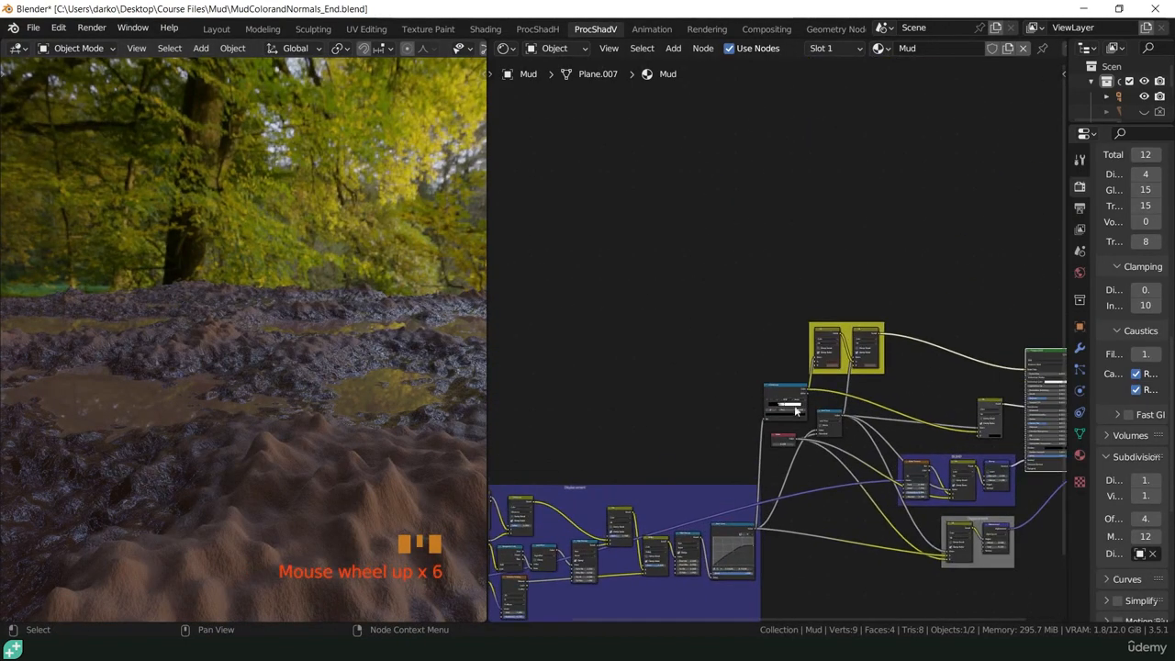
- Add a second ColorRamp node beside the existing one and connect the Float Curve's Value output to its Fac
mouse_move(562, 399)
middle_mouse_down("shift")
mouse_move(513, 383)
mouse_move(565, 392)
middle_mouse_up("shift")
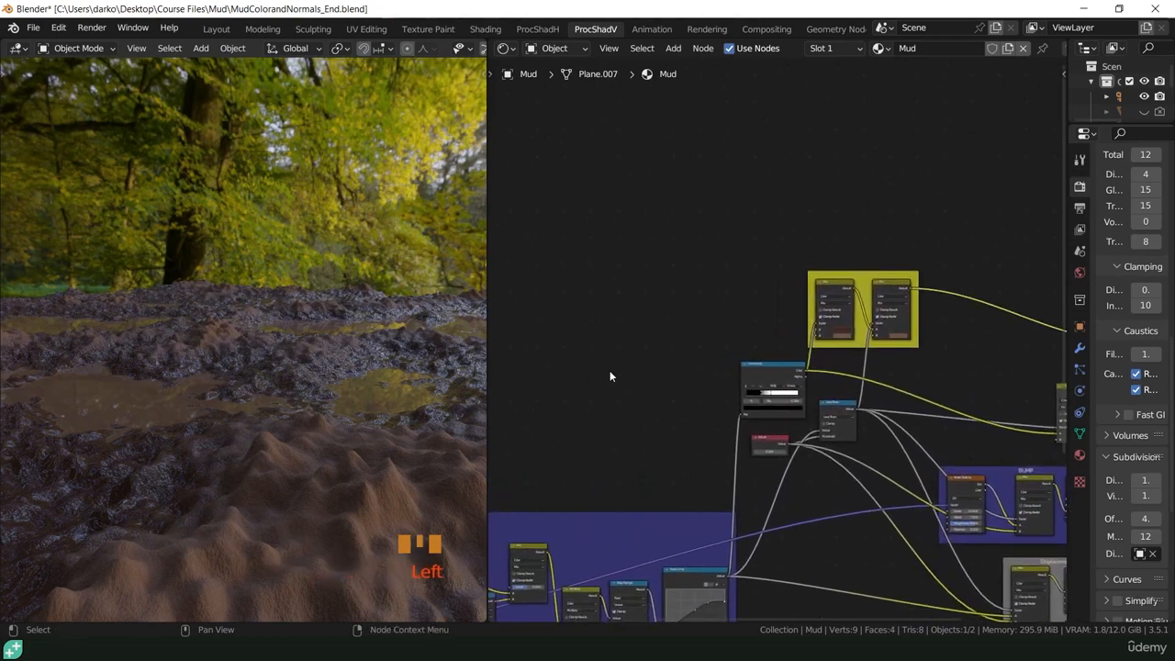
key("shift+a")
mouse_move(611, 373)
left_click(696, 401)
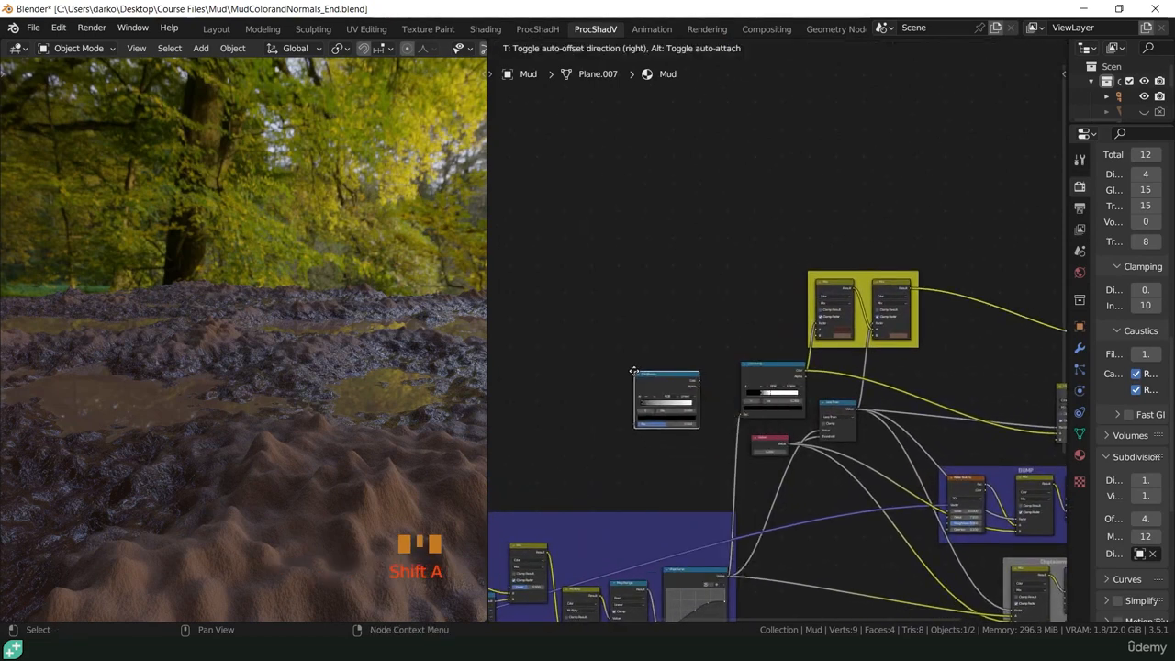
left_click(689, 402)
middle_click_drag(700, 498, 586, 405, "shift")
scroll(586, 405, "up", 4)
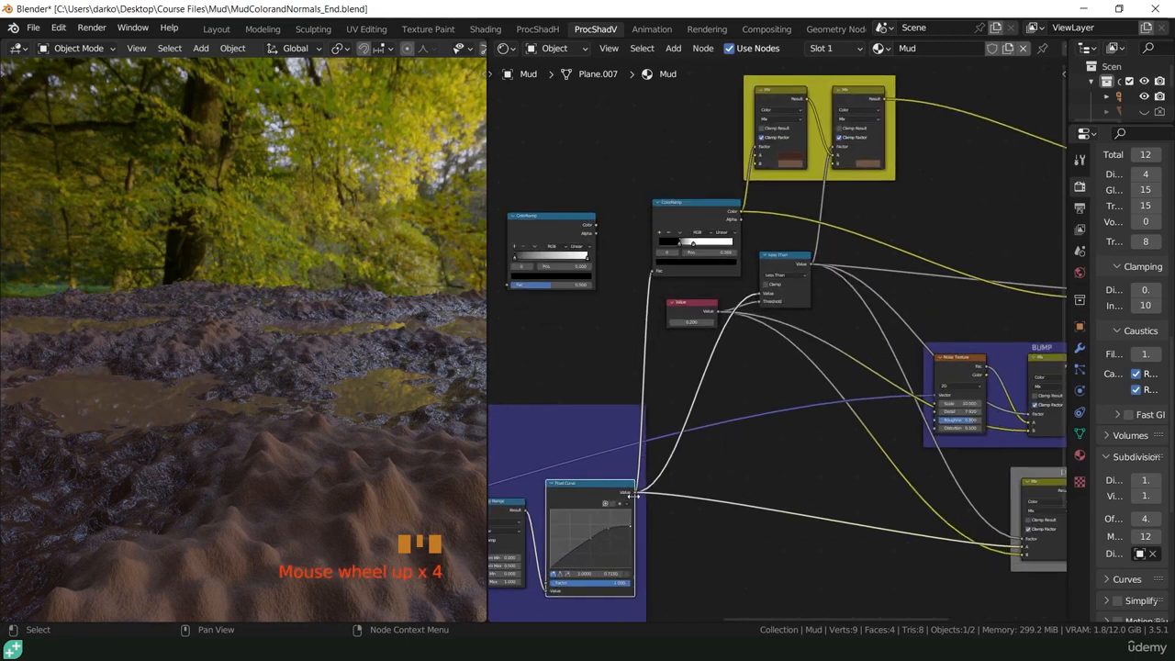
left_click_drag(637, 496, 573, 289)
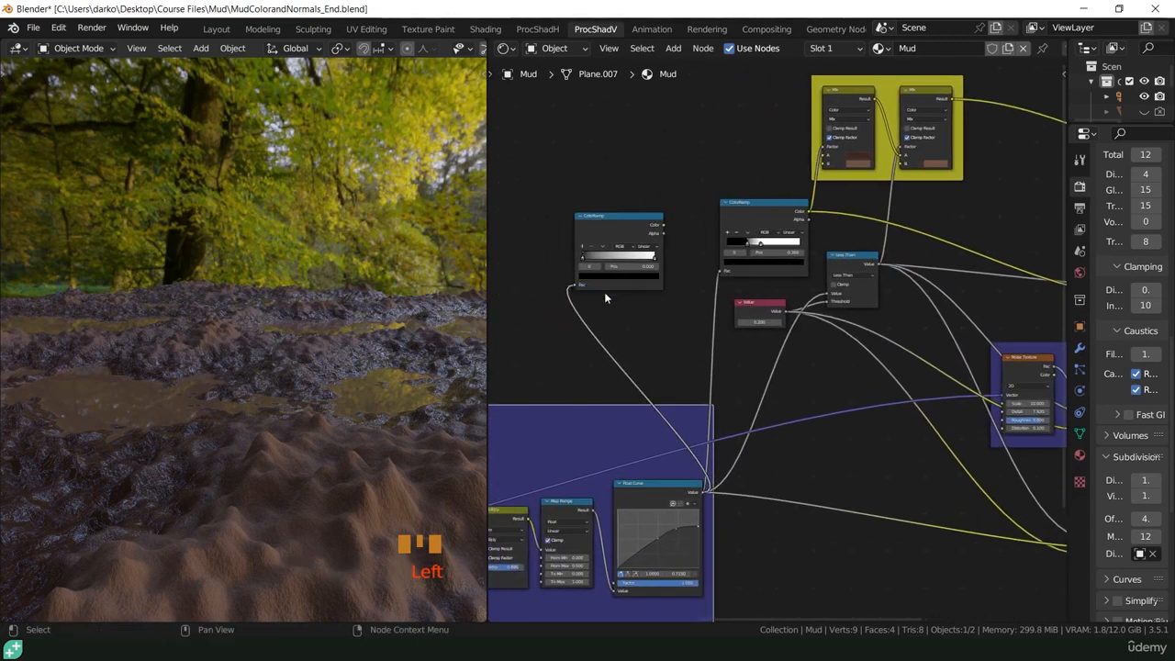
- Preview the new ColorRamp and bring its black and white stops close together to isolate the highest mud areas
left_click(602, 225, "ctrl+shift")
scroll(357, 375, "up", 4)
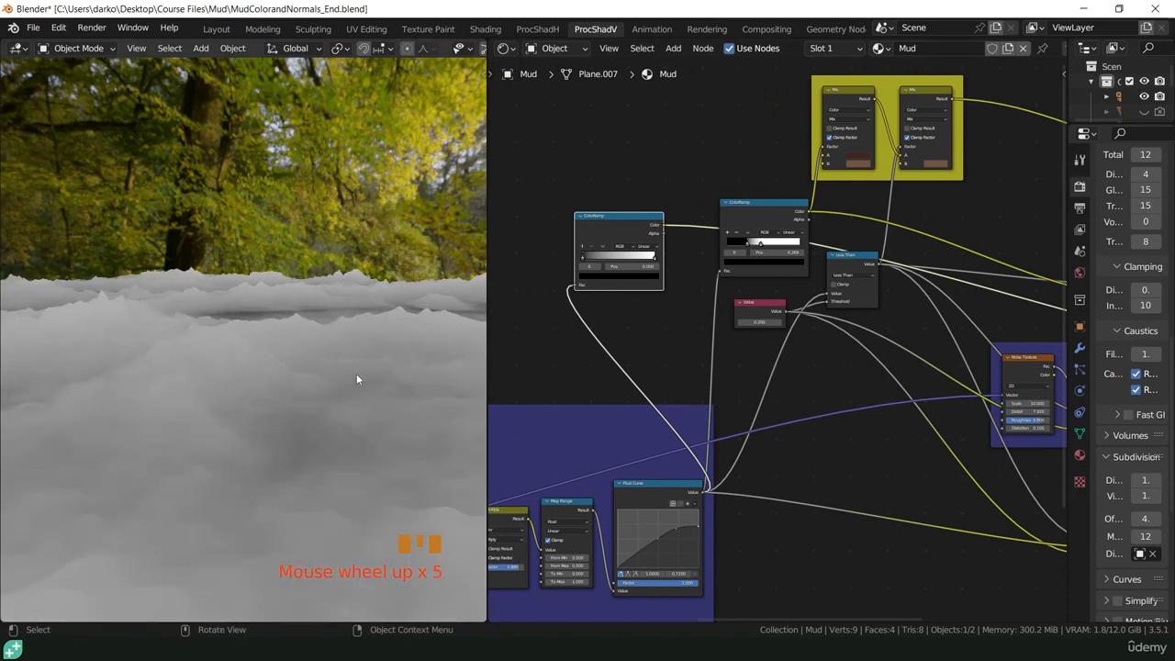
middle_click_drag(315, 388, 401, 365, "shift")
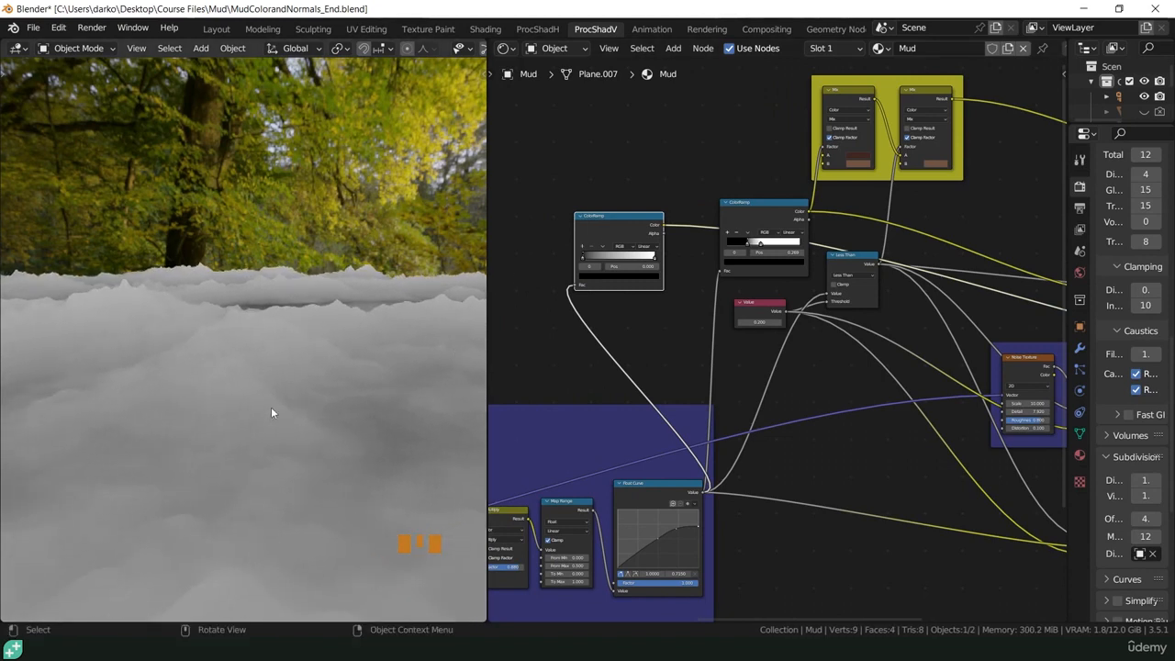
middle_click_drag(178, 365, 194, 288, "shift")
scroll(194, 361, "up", 4)
mouse_move(293, 384)
middle_mouse_down()
mouse_move(292, 370)
mouse_move(294, 383)
middle_mouse_up()
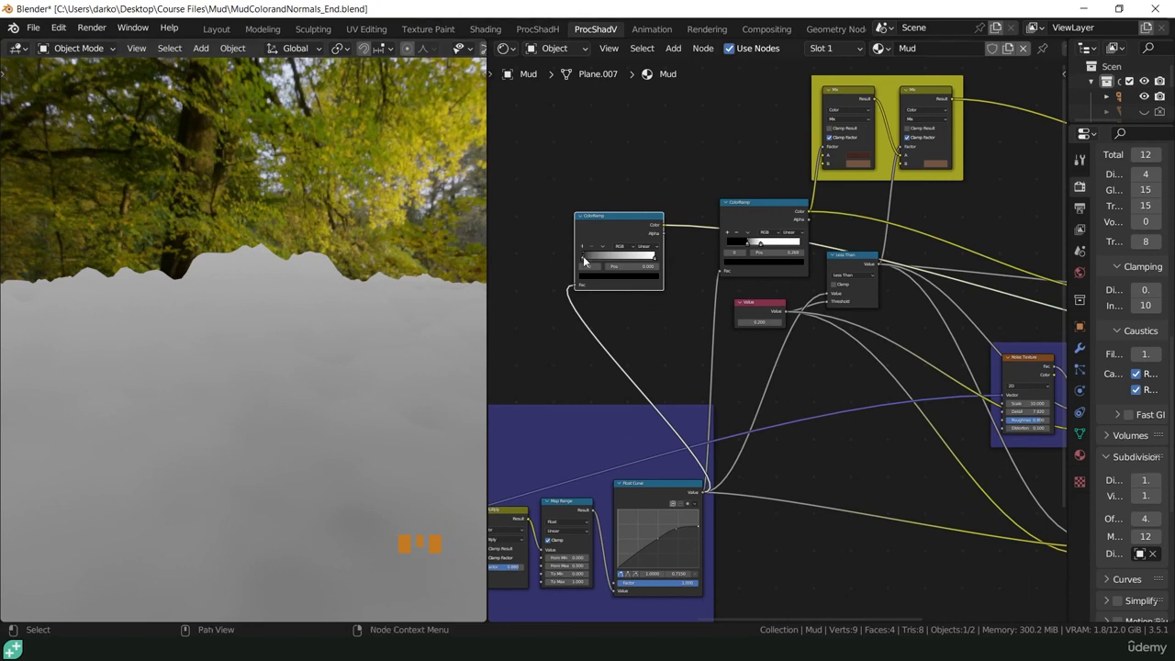
mouse_move(583, 255)
left_mouse_down()
mouse_move(618, 263)
mouse_move(600, 263)
left_mouse_up()
middle_click_drag(254, 380, 420, 434)
scroll(279, 413, "down", 8)
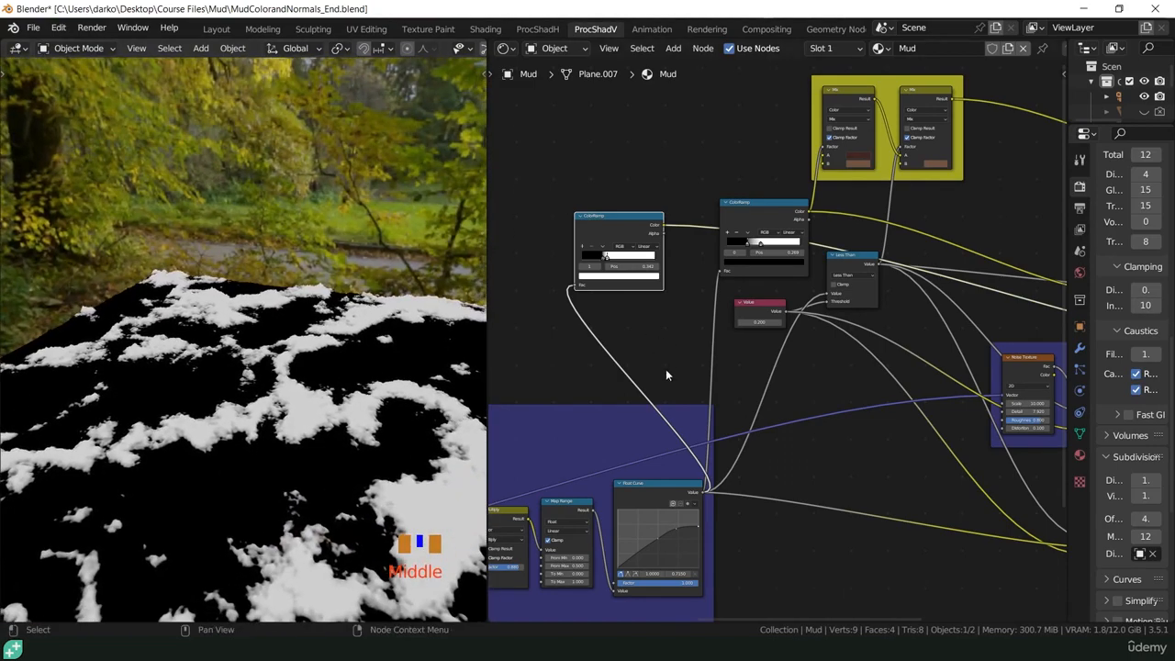
- Add a Mix Color node between the Float Curve and the grey Displacement frame
scroll(632, 324, "down", 4)
middle_click_drag(837, 357, 740, 321)
scroll(717, 493, "down", 4)
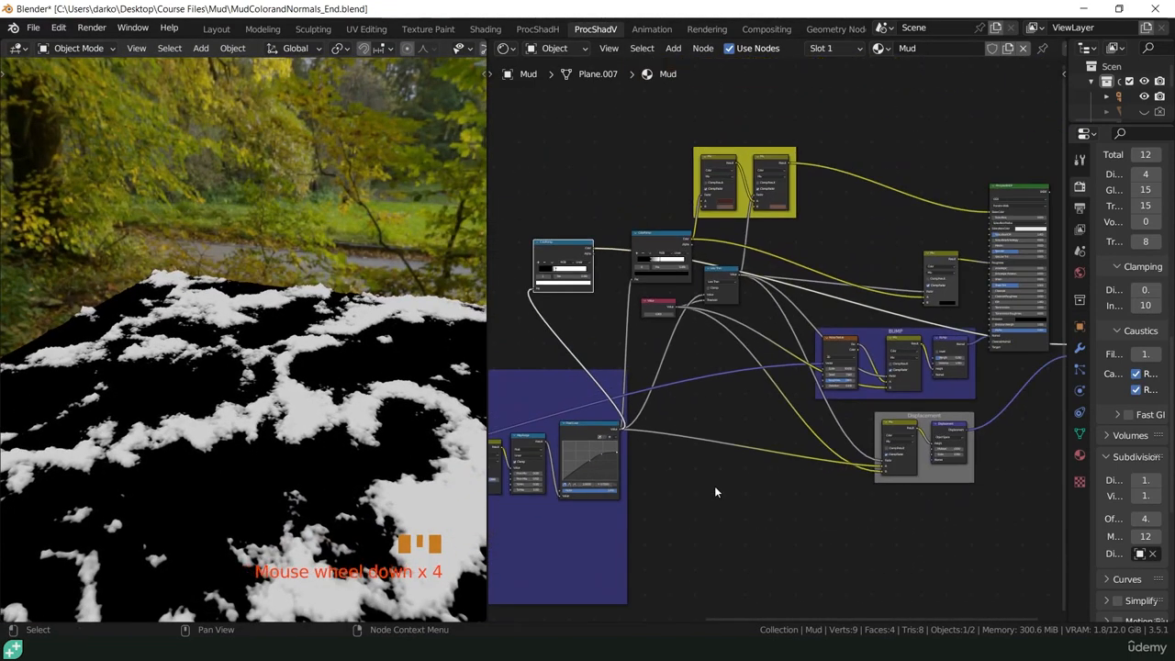
scroll(715, 492, "up", 2)
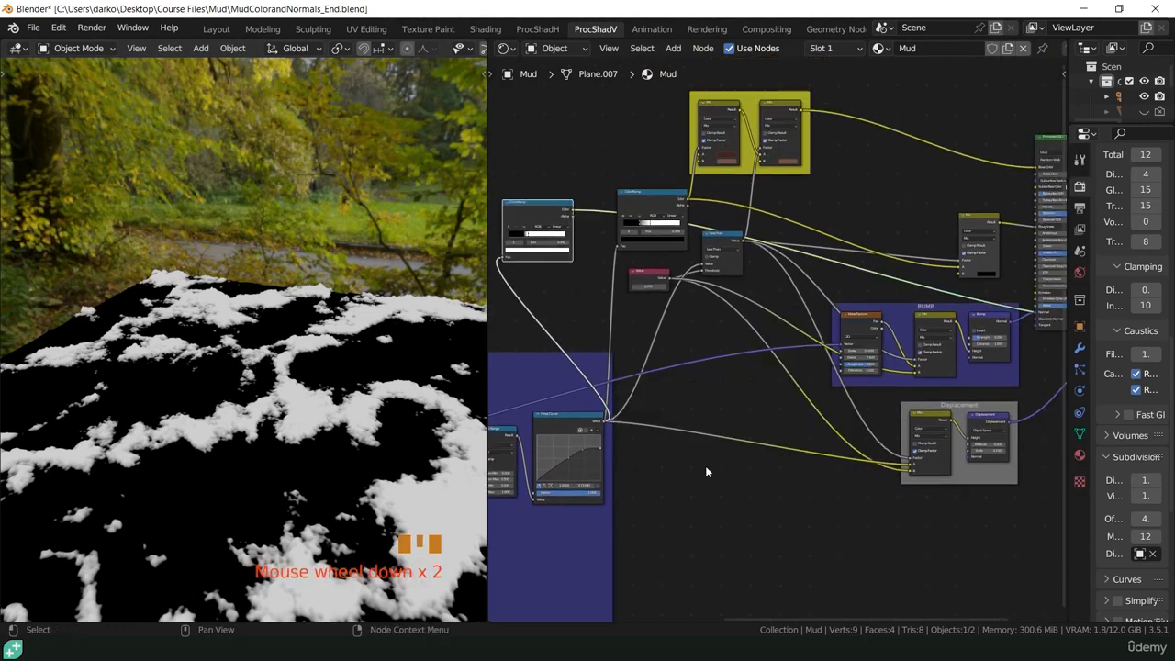
middle_click_drag(705, 466, 748, 466)
key("shift+a")
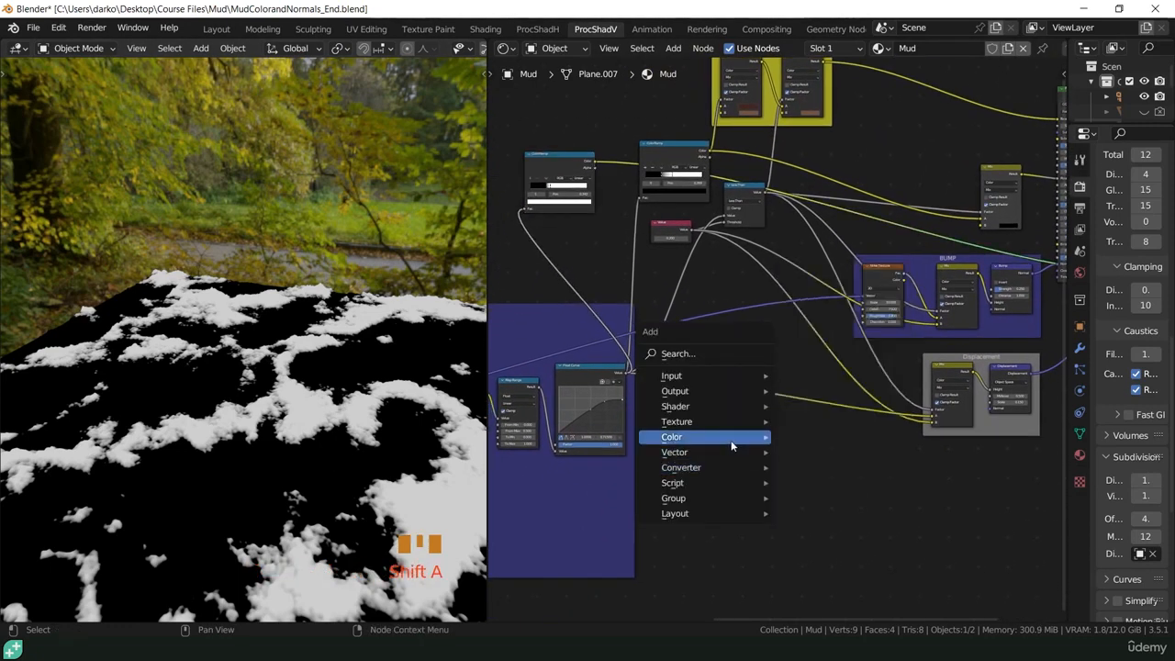
mouse_move(735, 439)
left_click(822, 512)
left_click(642, 409)
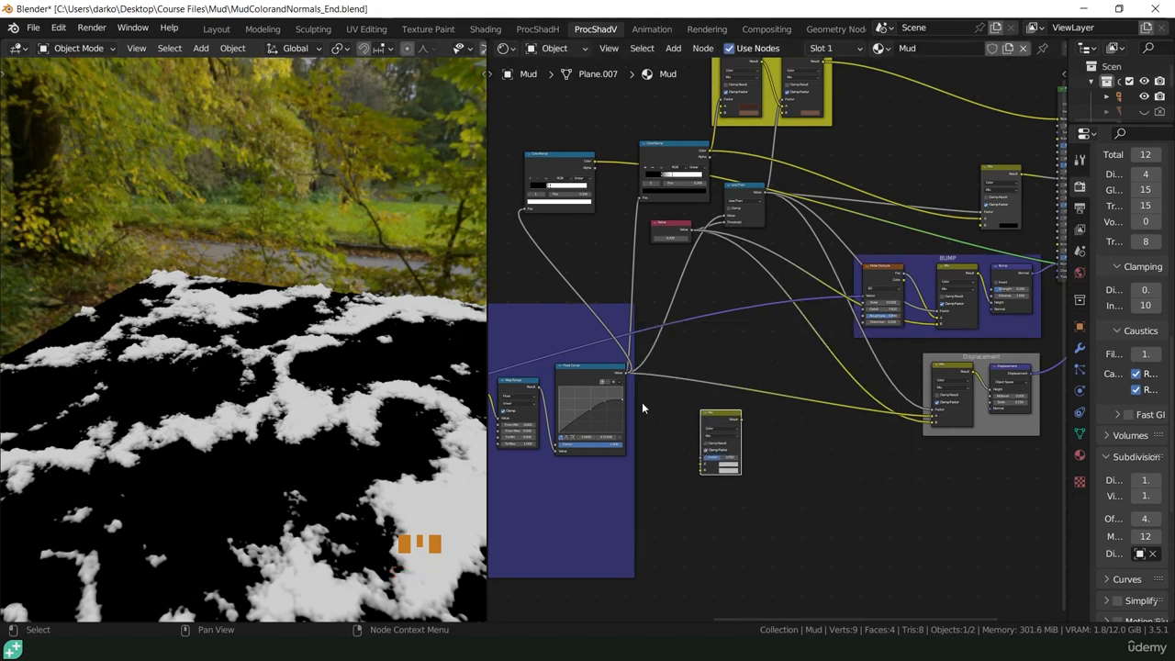
- Connect the Float Curve to the Mix node's A and the new ColorRamp's Color to its Factor, and place the node lower
left_click_drag(625, 374, 704, 464)
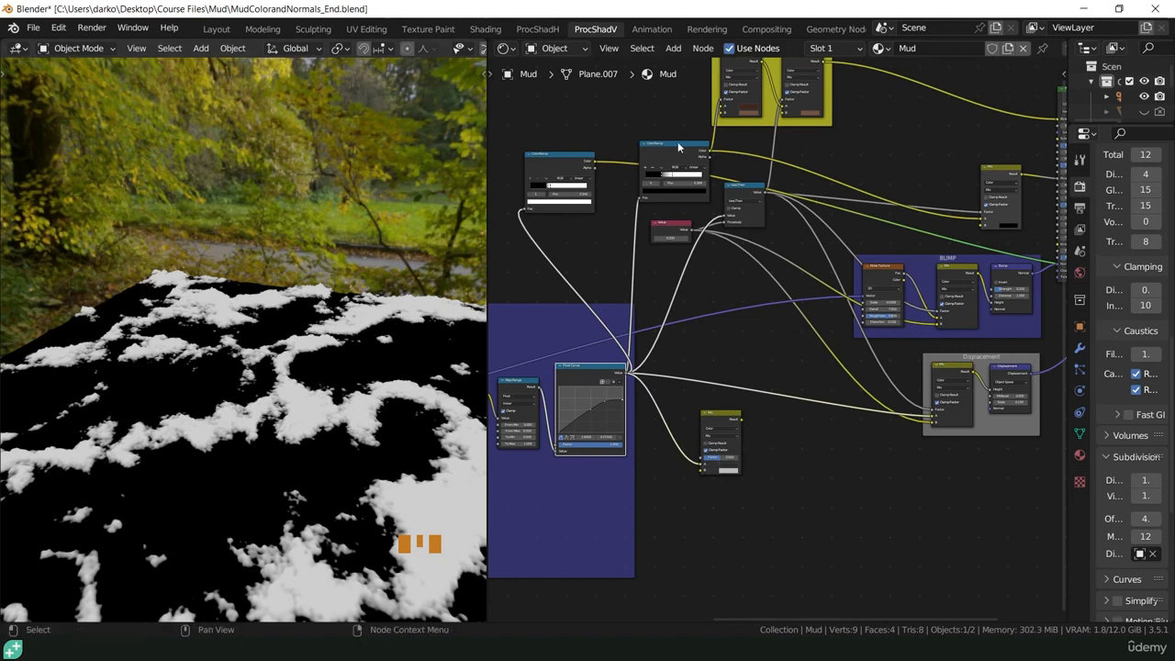
left_click_drag(595, 165, 699, 457)
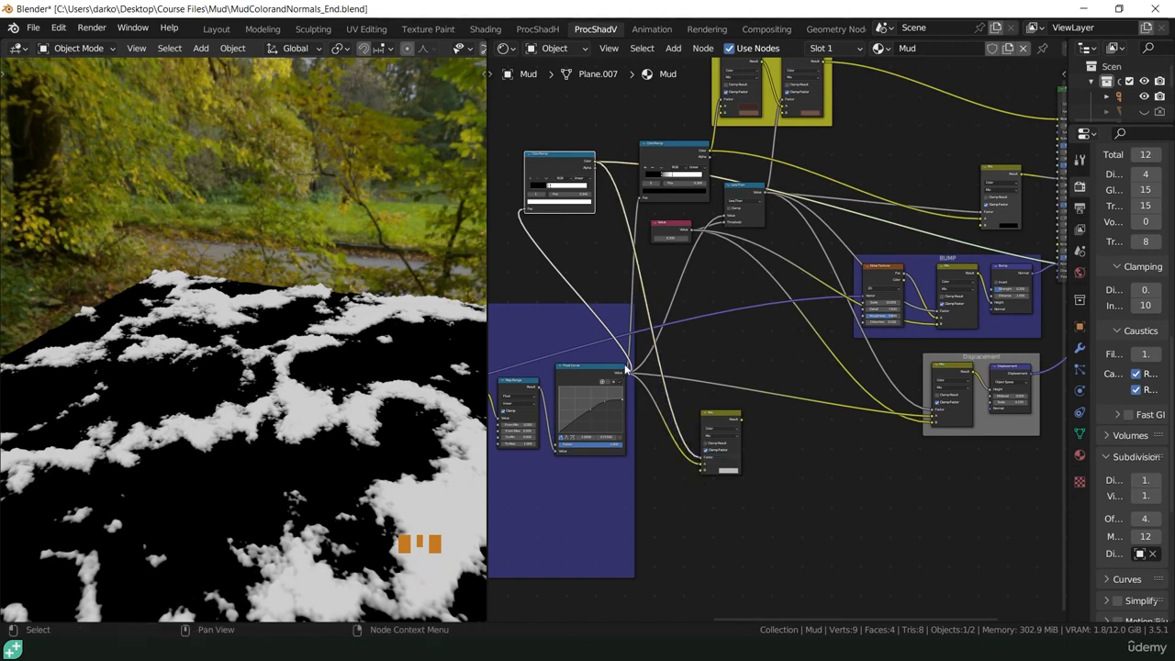
scroll(626, 370, "up", 4)
middle_click_drag(735, 516, 715, 370)
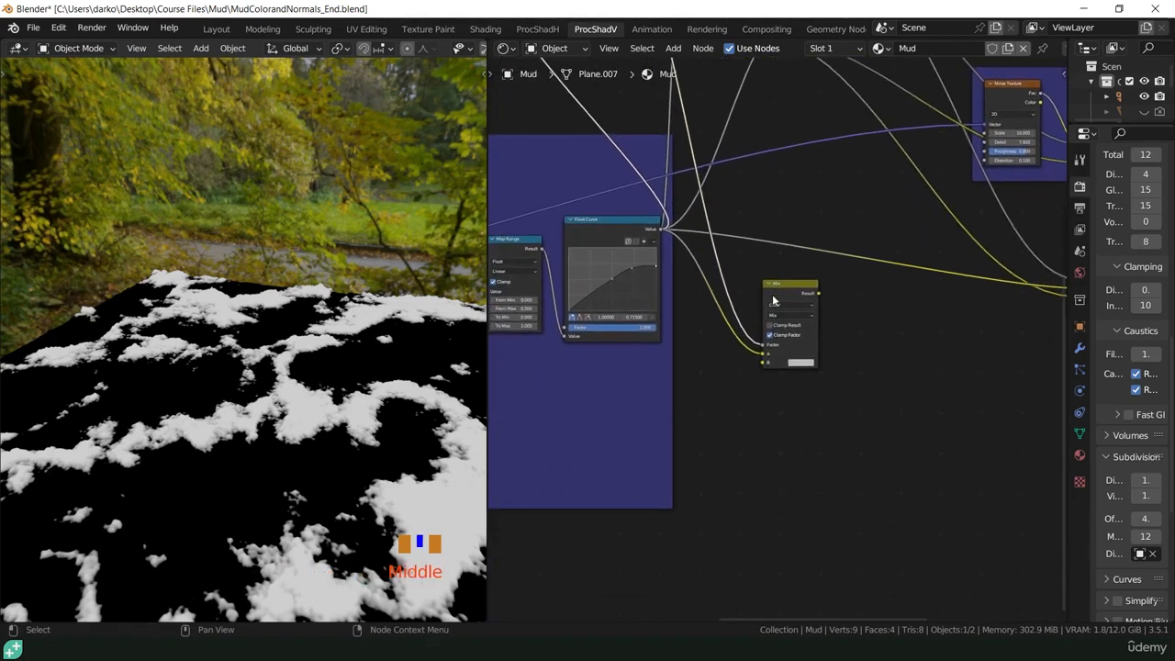
left_click_drag(773, 300, 776, 469)
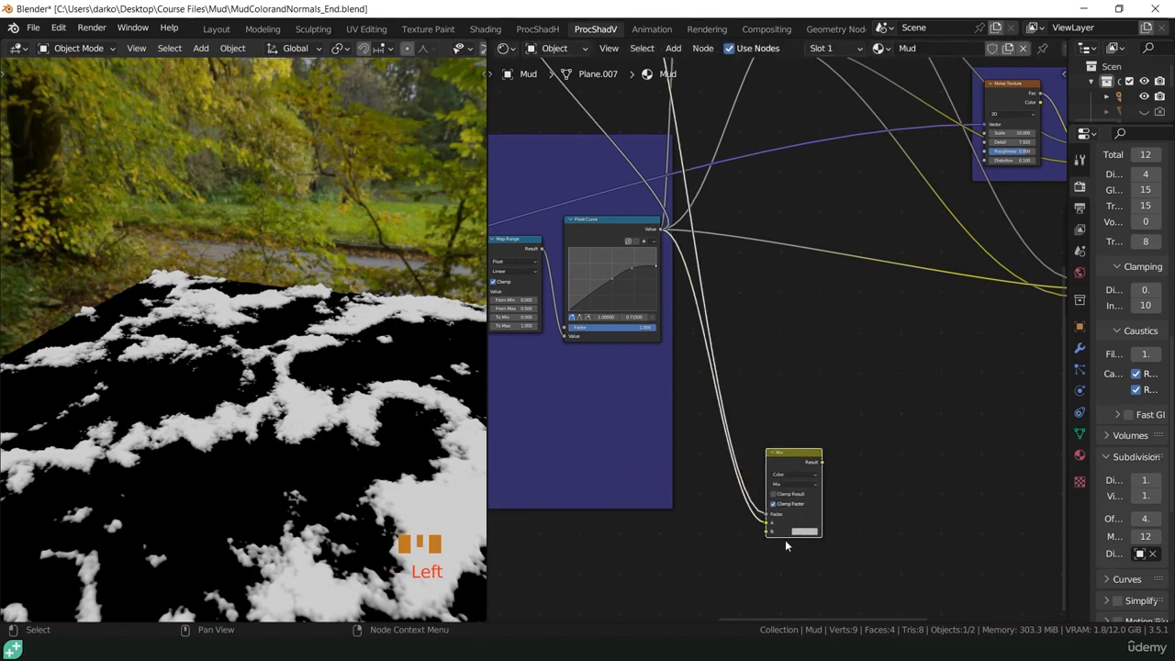
- Add a Noise Texture node below the blue Displacement frame, before the new Mix node
middle_click_drag(786, 546, 829, 408)
scroll(687, 445, "down", 3)
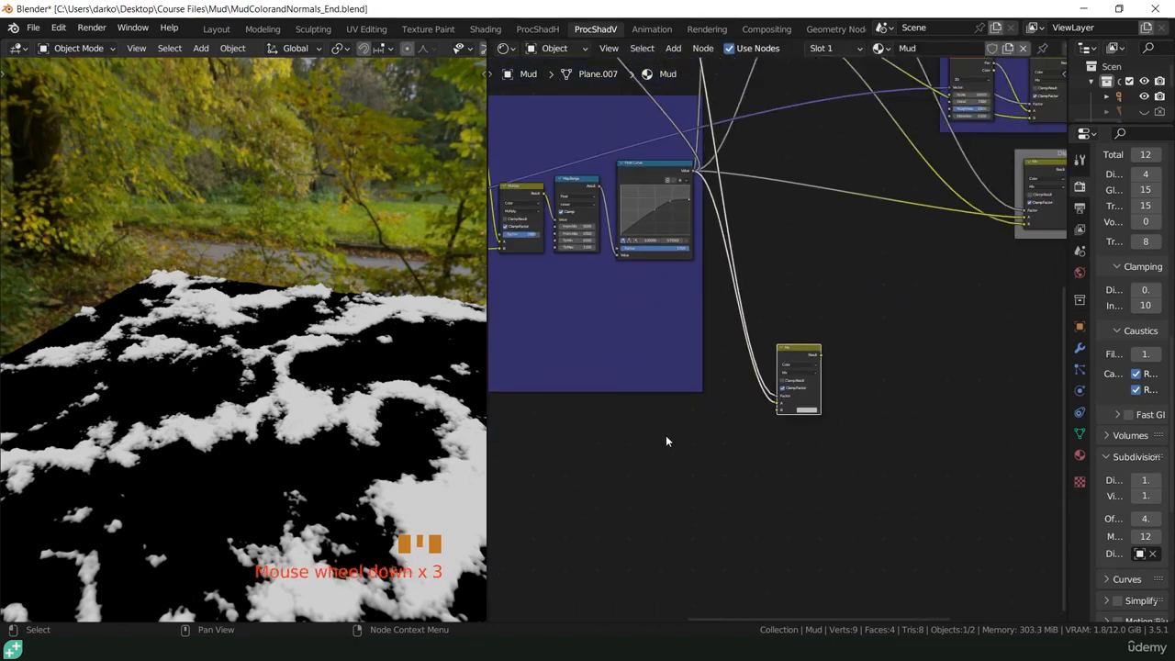
middle_click_drag(667, 438, 672, 444)
key("shift+a")
mouse_move(657, 443)
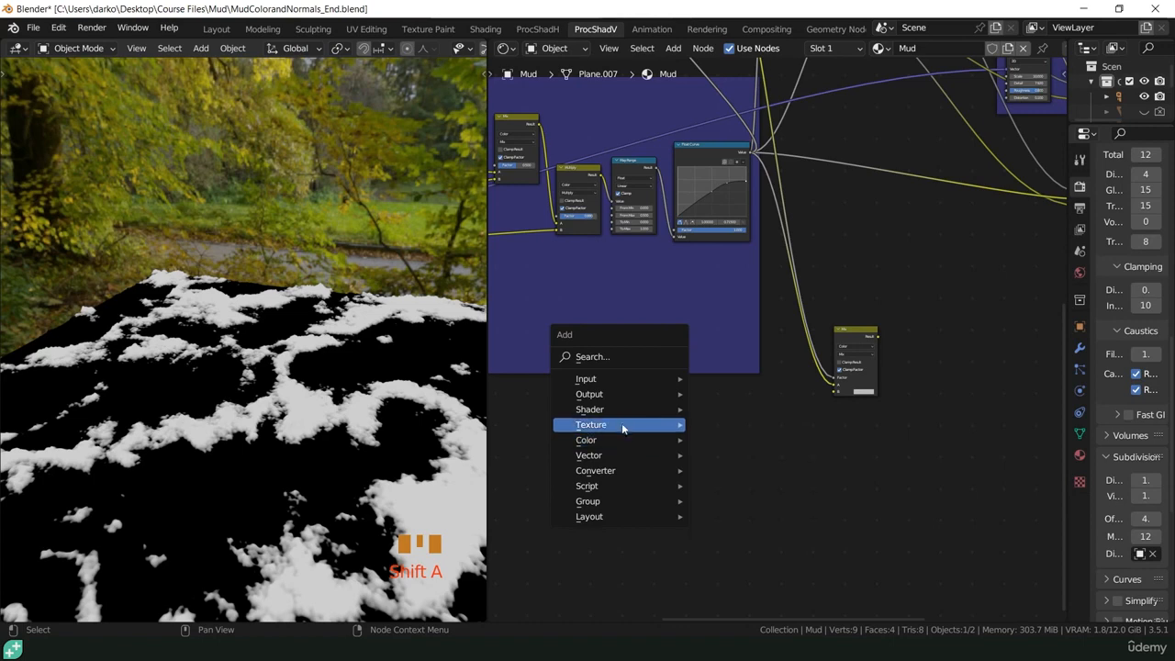
mouse_move(618, 425)
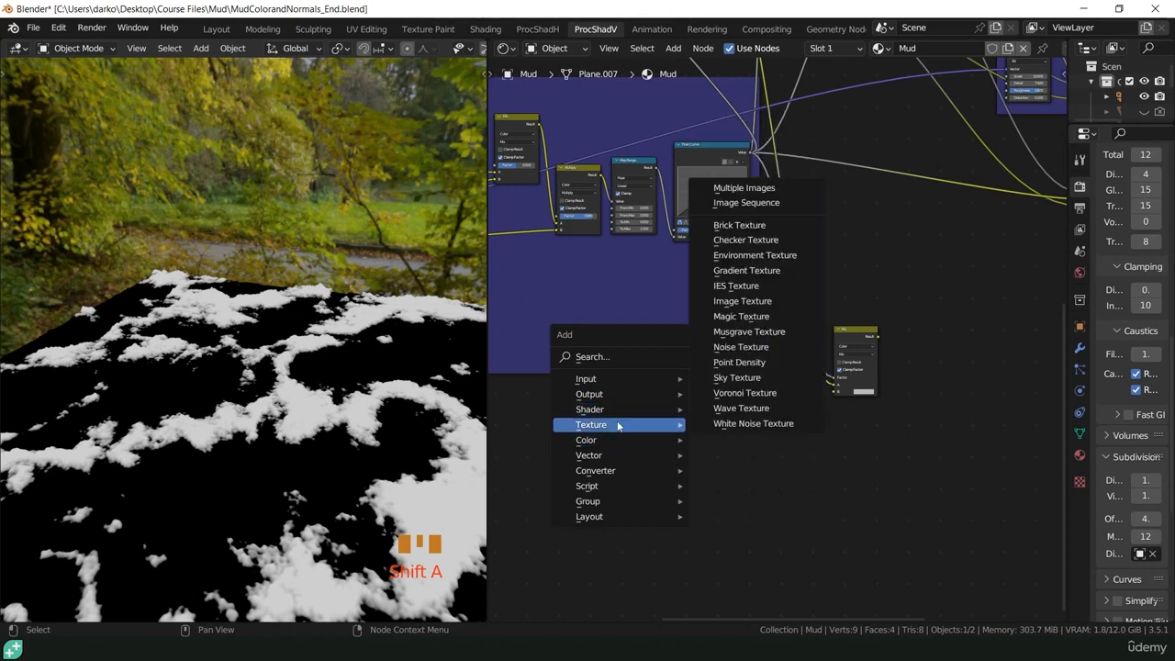
left_click(749, 331)
left_click(671, 422)
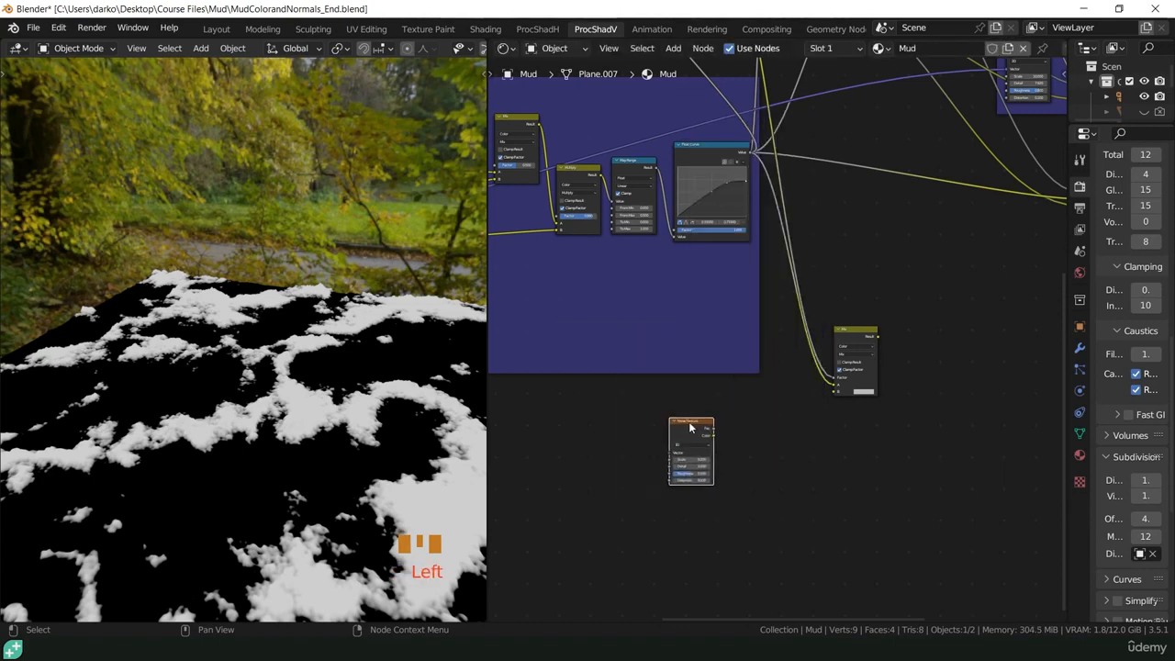
middle_click_drag(691, 427, 755, 427)
scroll(879, 428, "down", 5)
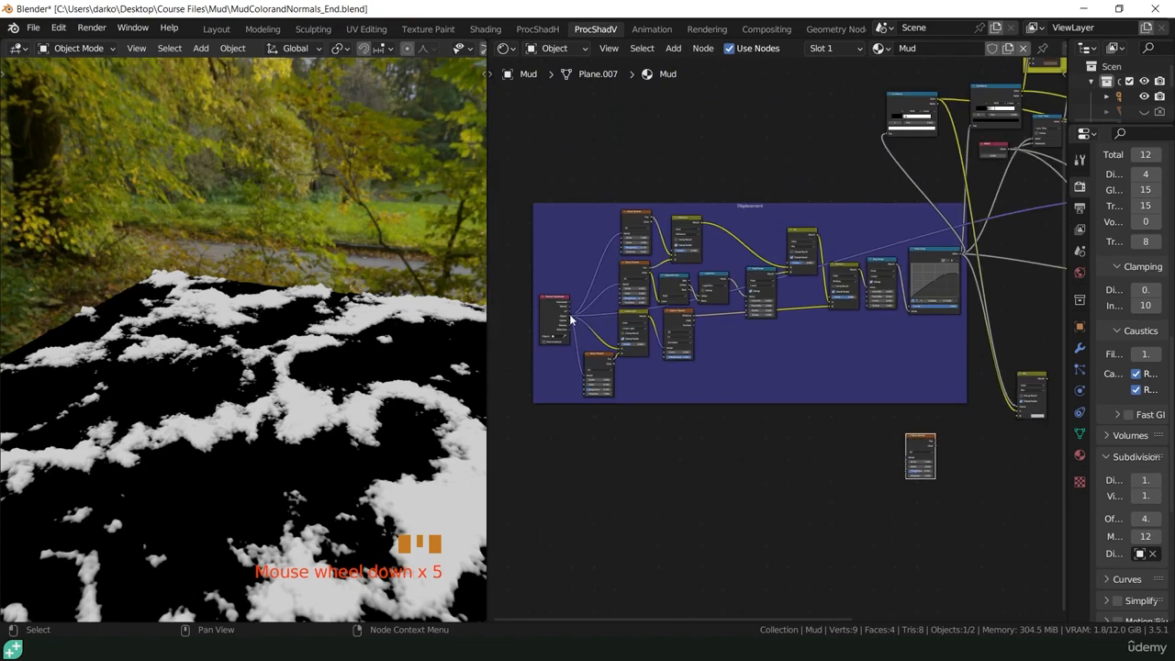
- Connect the texture coordinate output to the new Noise Texture's Vector and its Fac to the new Mix node's B
left_click_drag(570, 315, 931, 434)
middle_click_drag(914, 424, 597, 447, "shift")
scroll(639, 444, "up", 13)
left_click_drag(579, 451, 807, 438)
scroll(753, 454, "down", 2)
scroll(758, 449, "up", 3)
scroll(824, 451, "down", 10)
middle_click_drag(887, 401, 758, 535, "shift")
middle_click_drag(721, 479, 750, 433)
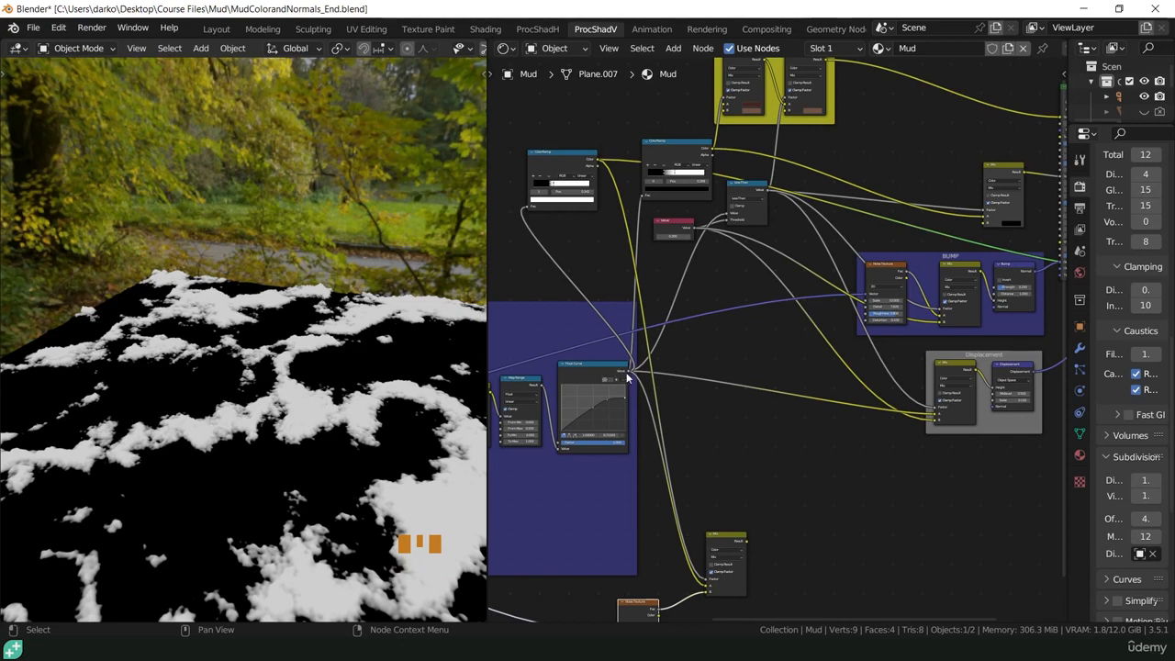
- Move the new Mix node closer to the grey Displacement frame and connect its Result to that frame's Mix node in place of the Float Curve
middle_click_drag(879, 283, 835, 416)
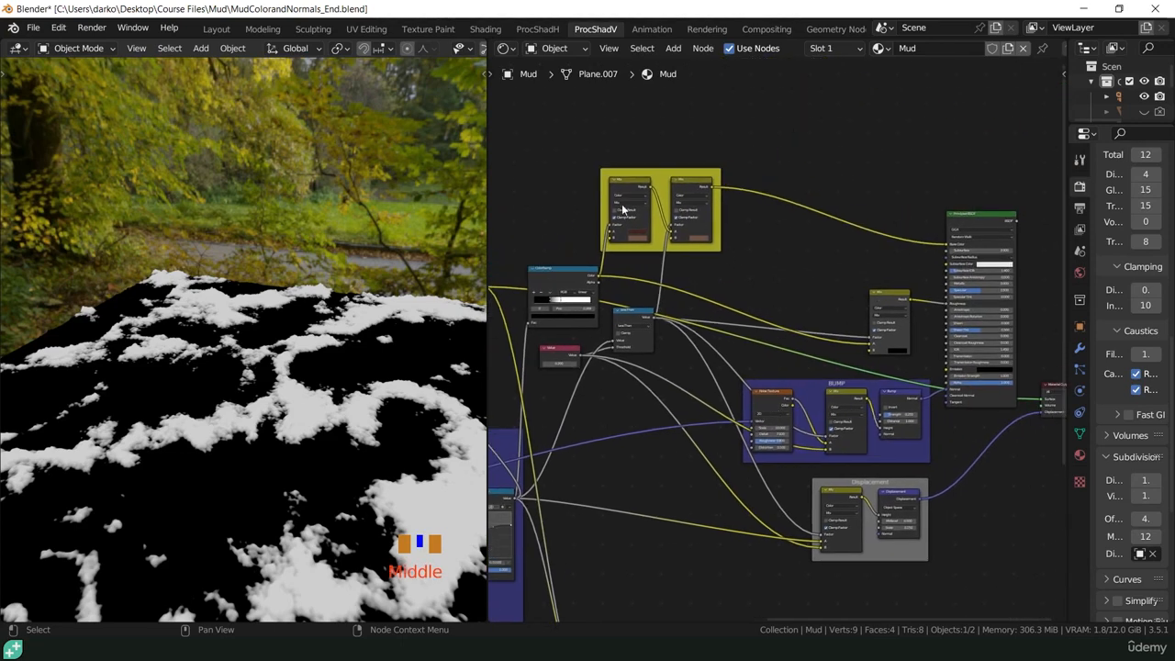
middle_click_drag(739, 464, 795, 280)
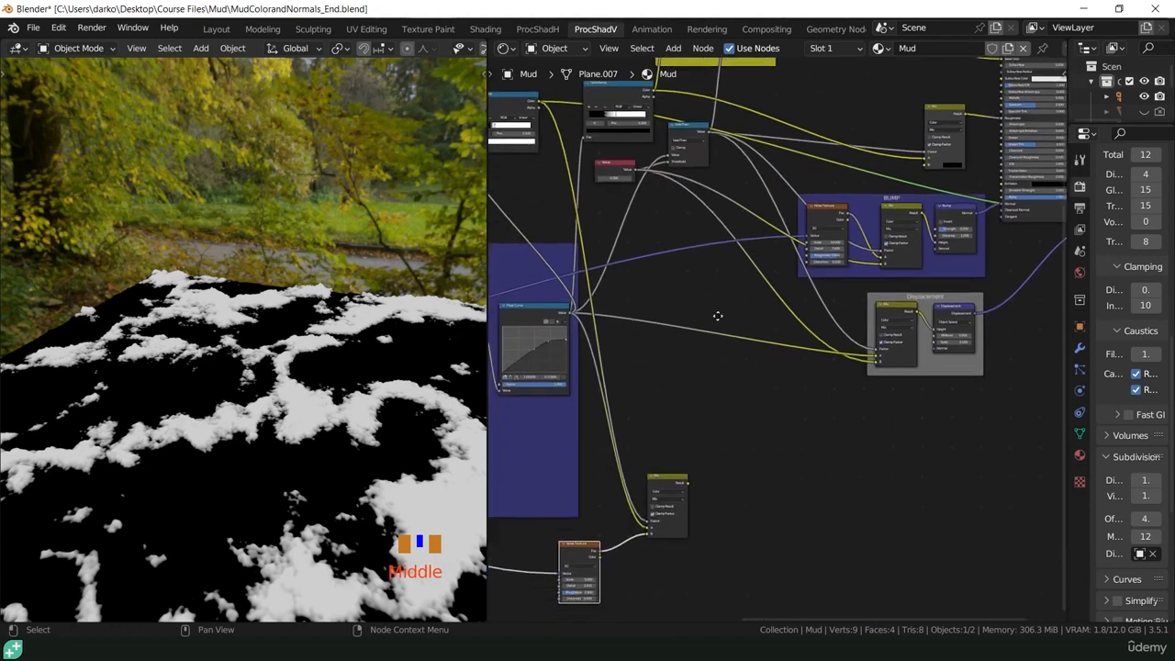
scroll(668, 516, "up", 3)
left_click_drag(670, 471, 806, 346)
middle_click_drag(806, 345, 681, 397)
middle_click_drag(635, 462, 863, 440)
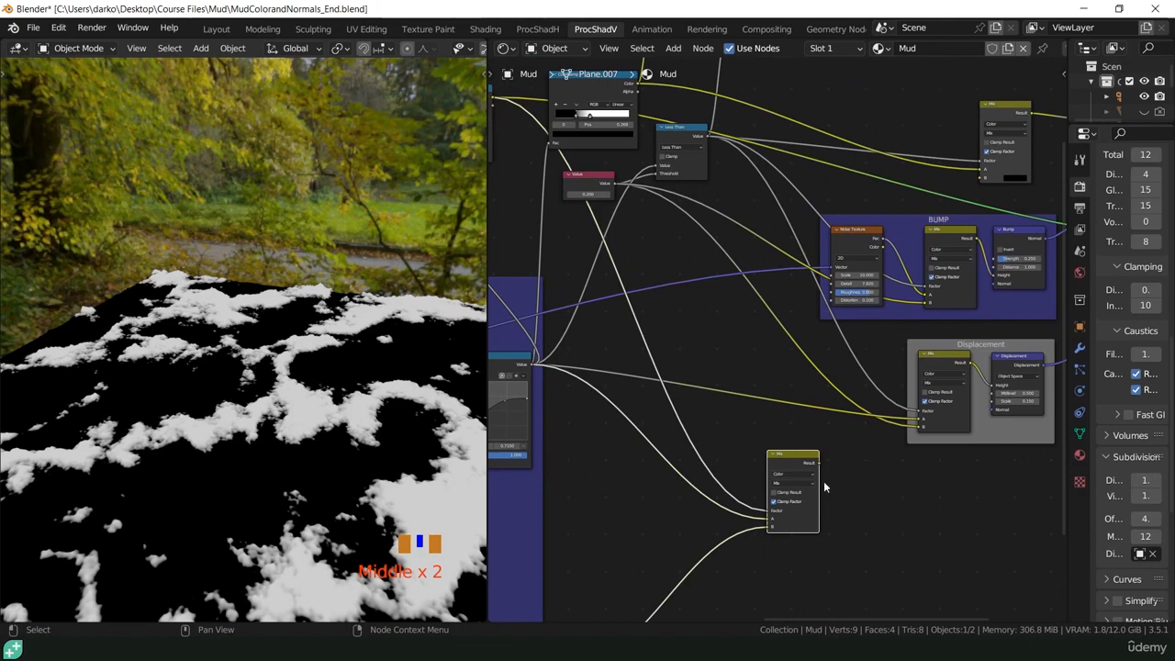
left_click_drag(818, 462, 920, 424)
scroll(942, 291, "down", 5)
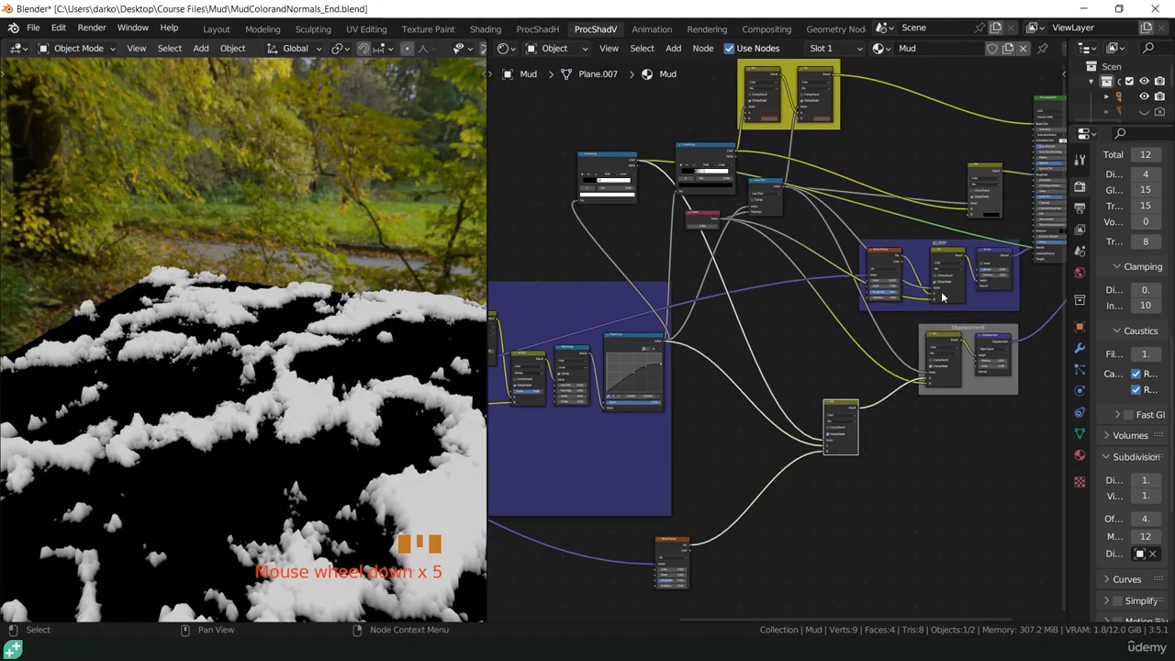
- Preview the Principled BSDF and examine the noise displacement on the high mud areas up close
middle_click_drag(942, 291, 727, 387)
left_click(822, 226, "ctrl+shift")
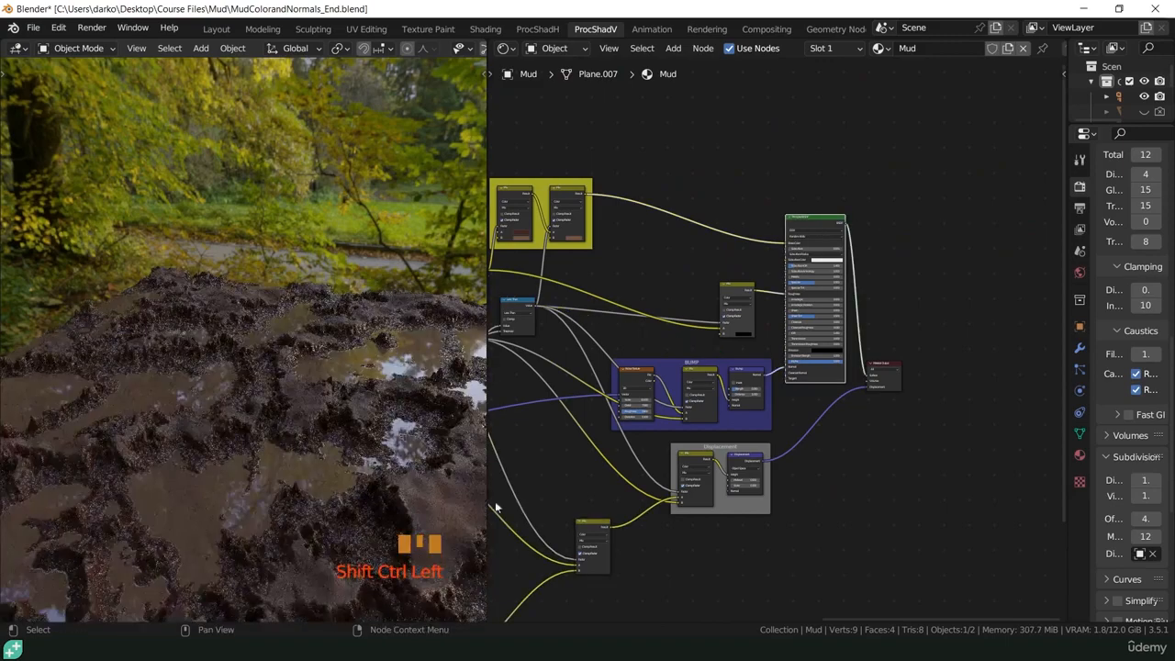
middle_click_drag(469, 496, 445, 416, "shift")
scroll(444, 416, "up", 12)
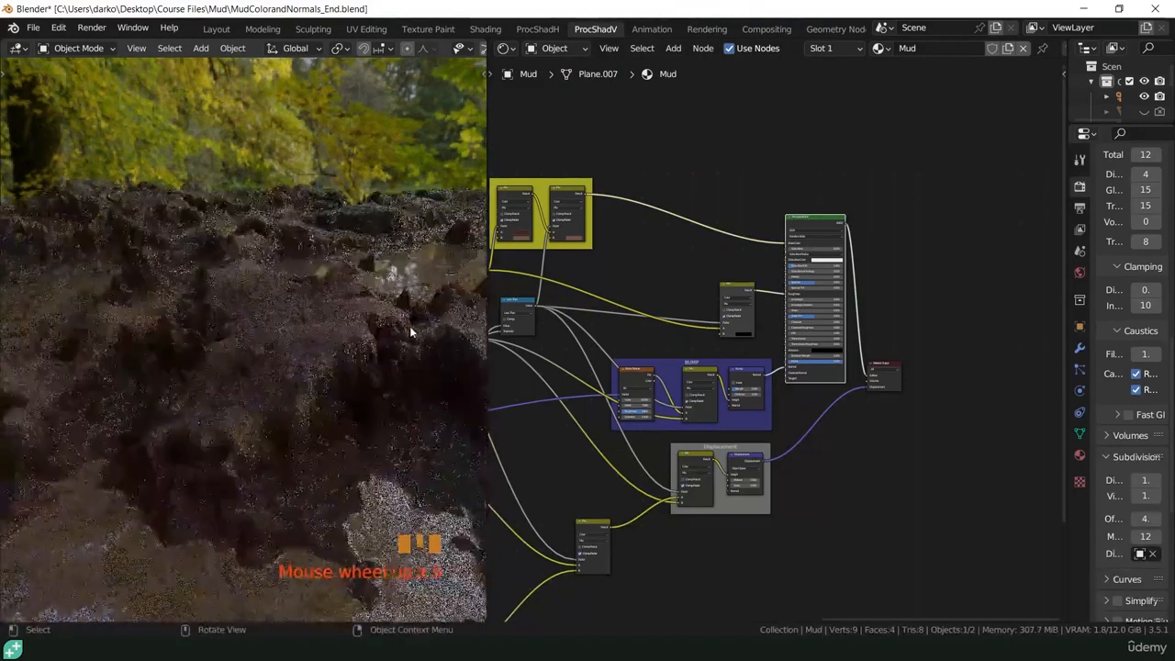
scroll(402, 336, "down", 2)
middle_click_drag(402, 337, 276, 420, "shift")
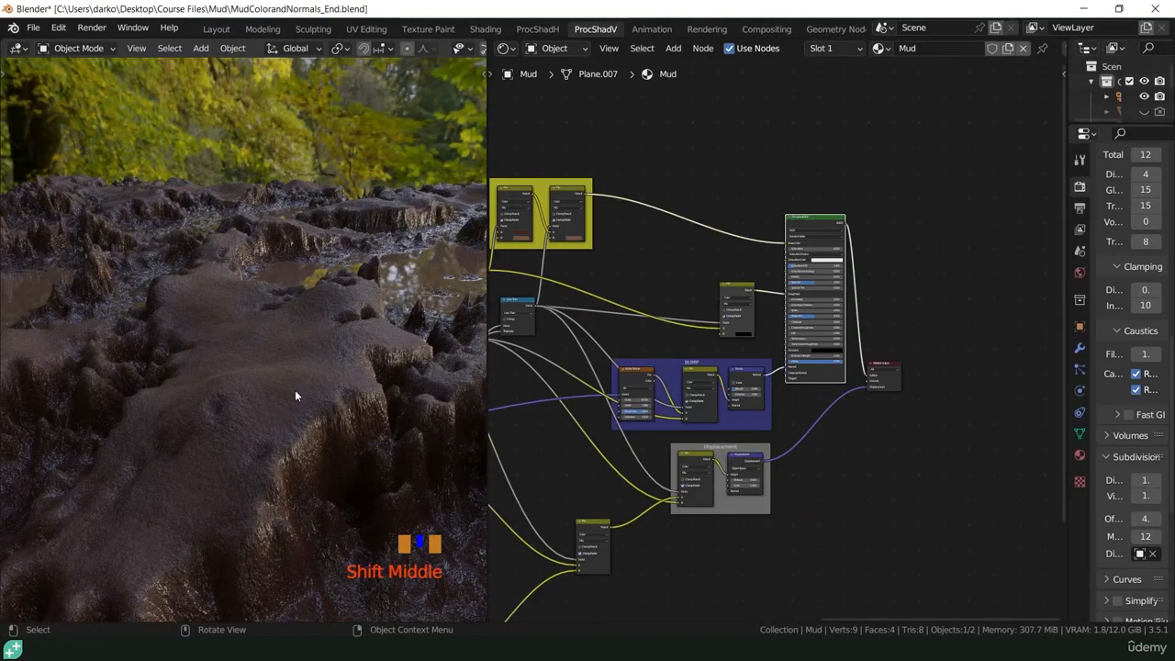
- Preview the ColorRamp that masks the highest mud areas
middle_click_drag(831, 499, 1006, 390, "shift")
scroll(760, 428, "up", 2)
middle_click_drag(762, 434, 840, 447)
left_click(577, 138, "ctrl+shift")
middle_click_drag(577, 137, 640, 378)
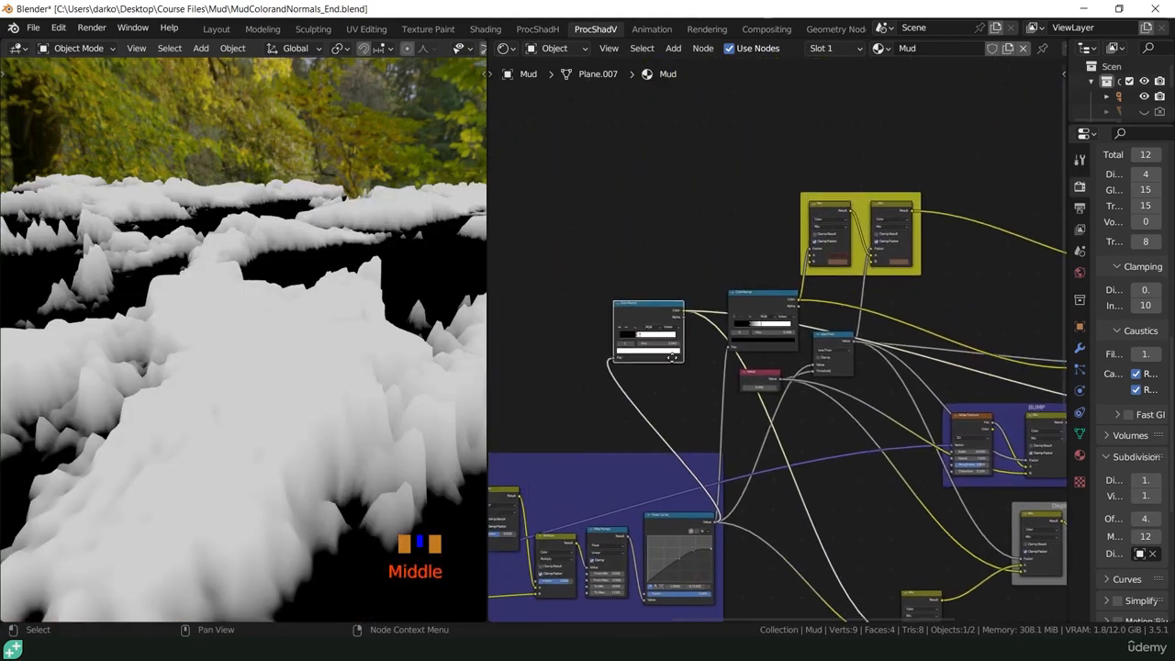
scroll(640, 378, "up", 20)
scroll(640, 378, "up", 11)
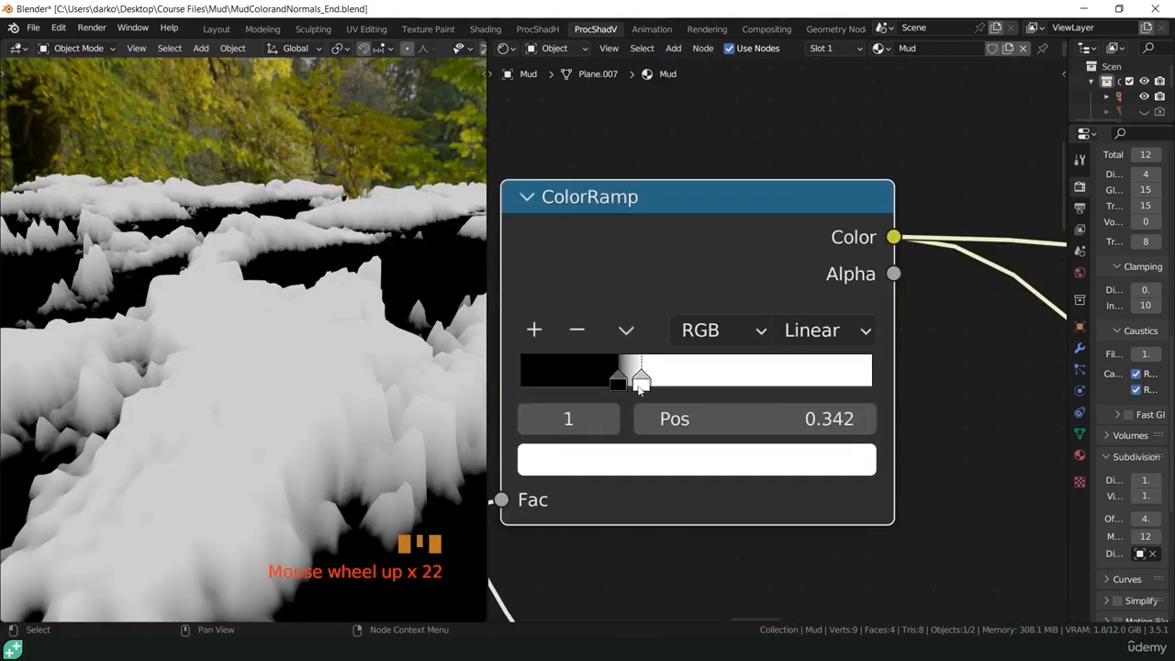
- Check the positions of the ColorRamp's black and white stops against the masked mud's height
left_click(616, 381)
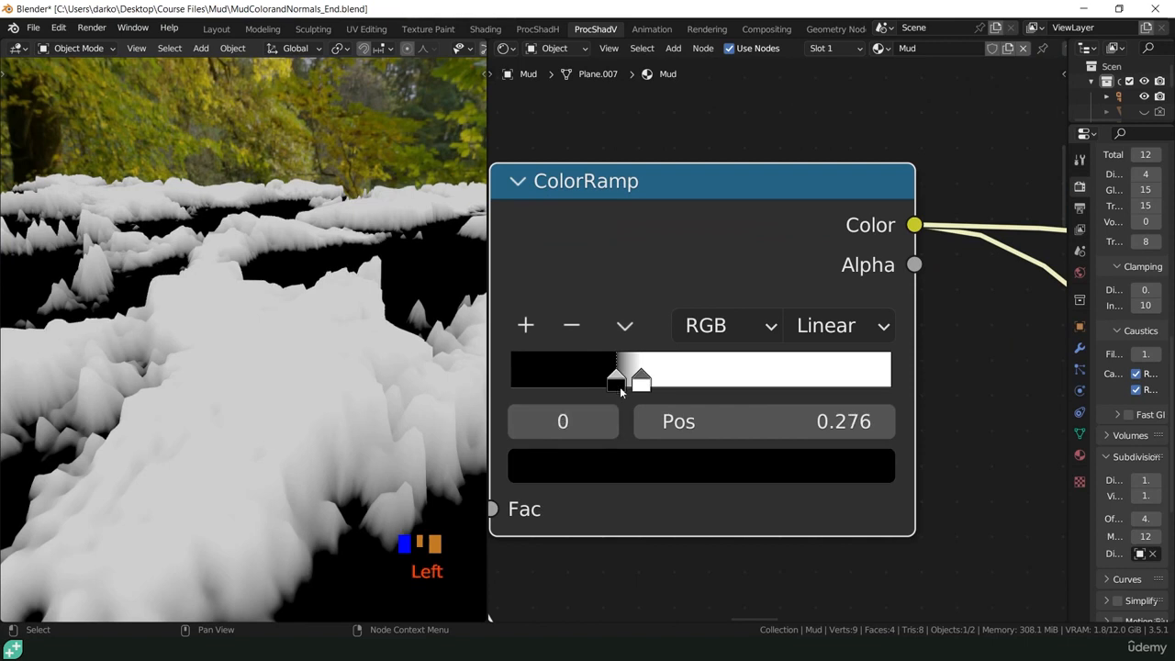
left_click(640, 380)
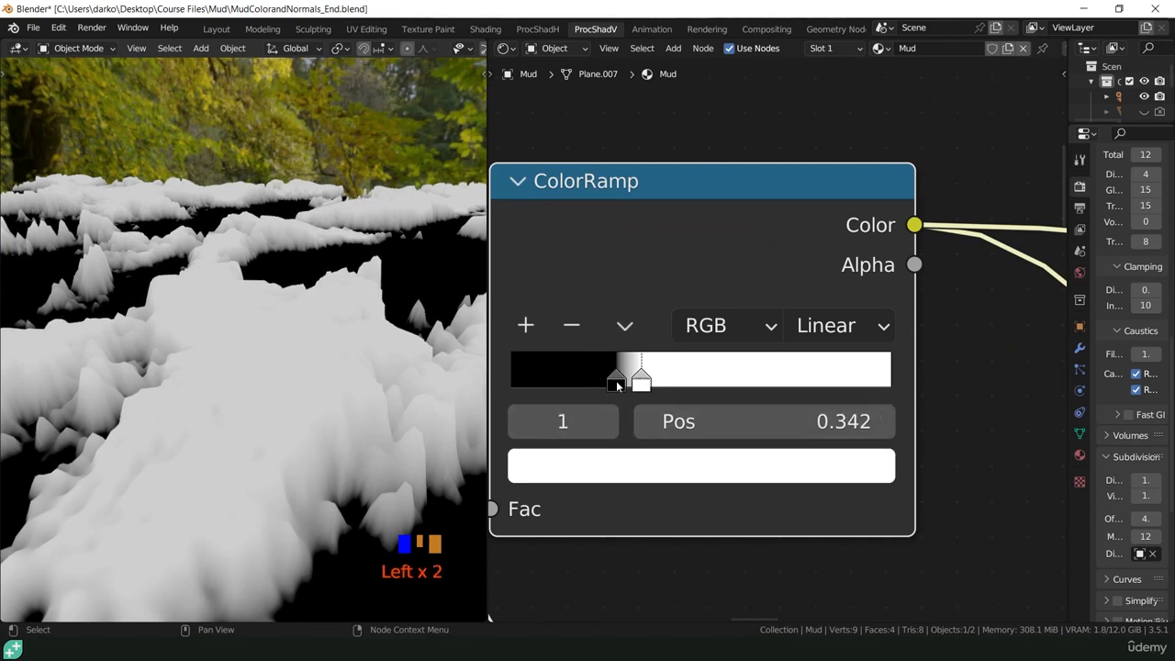
left_click(616, 382)
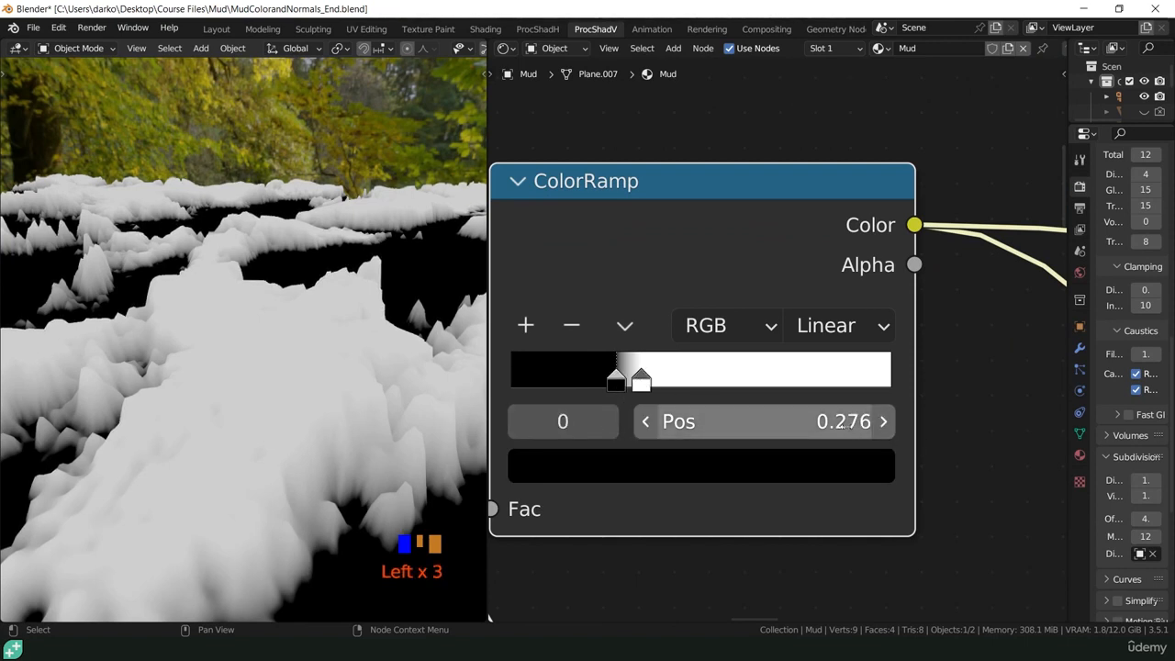
left_click(642, 382)
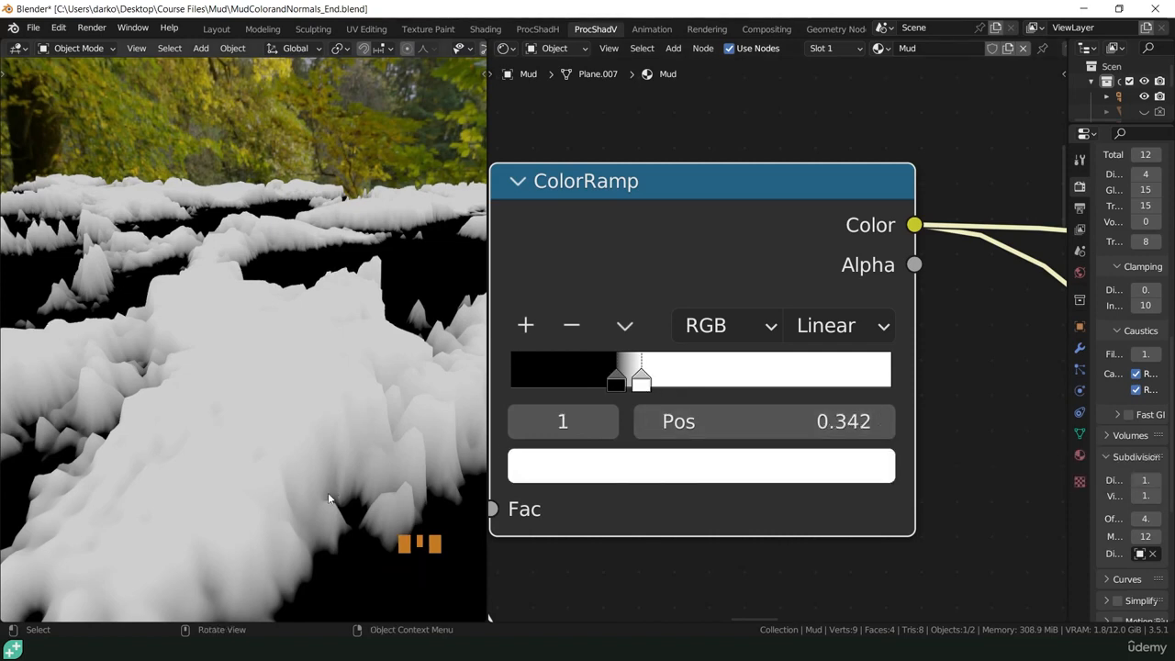
scroll(330, 494, "down", 3)
middle_click_drag(330, 494, 359, 463)
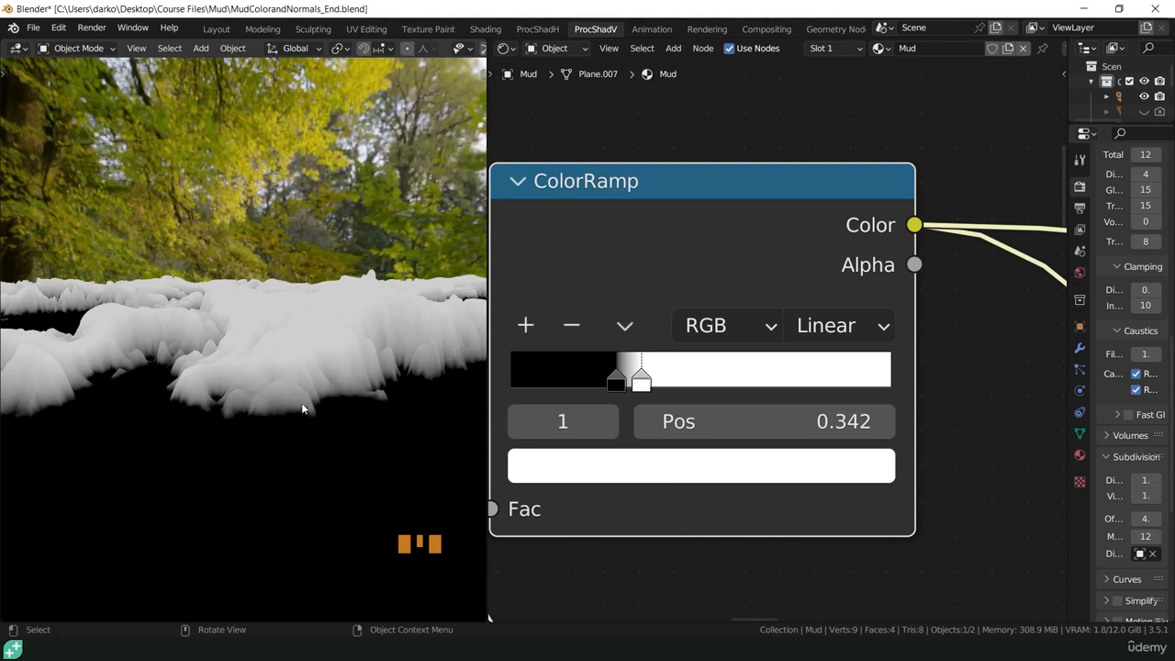
left_click(615, 381)
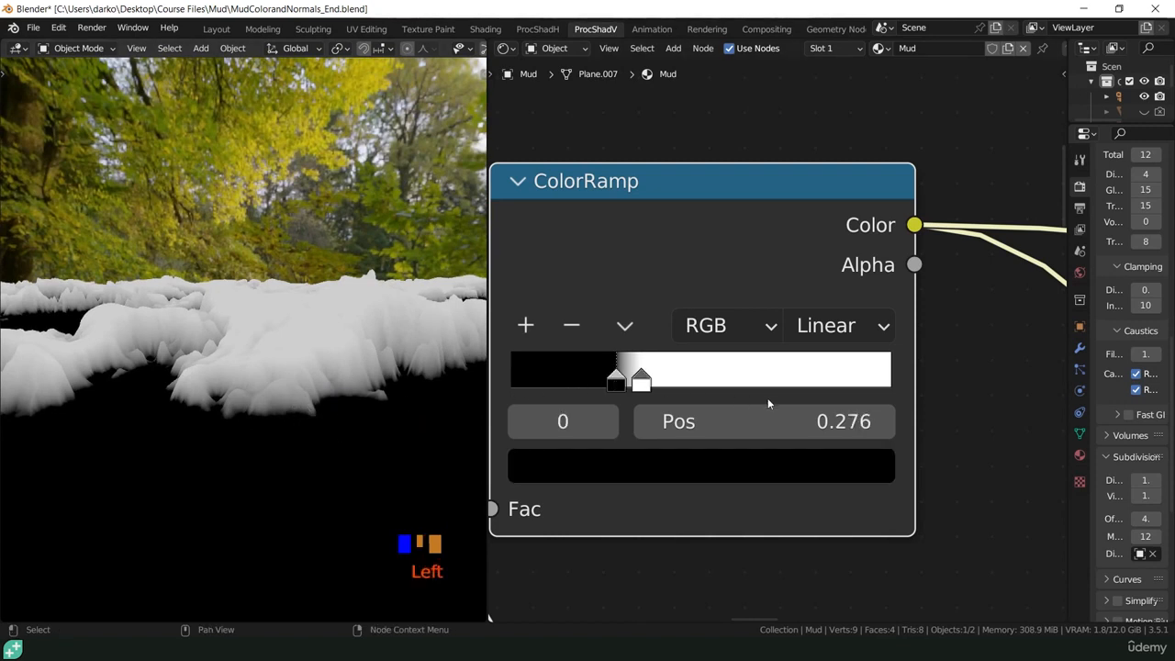
left_click(641, 382)
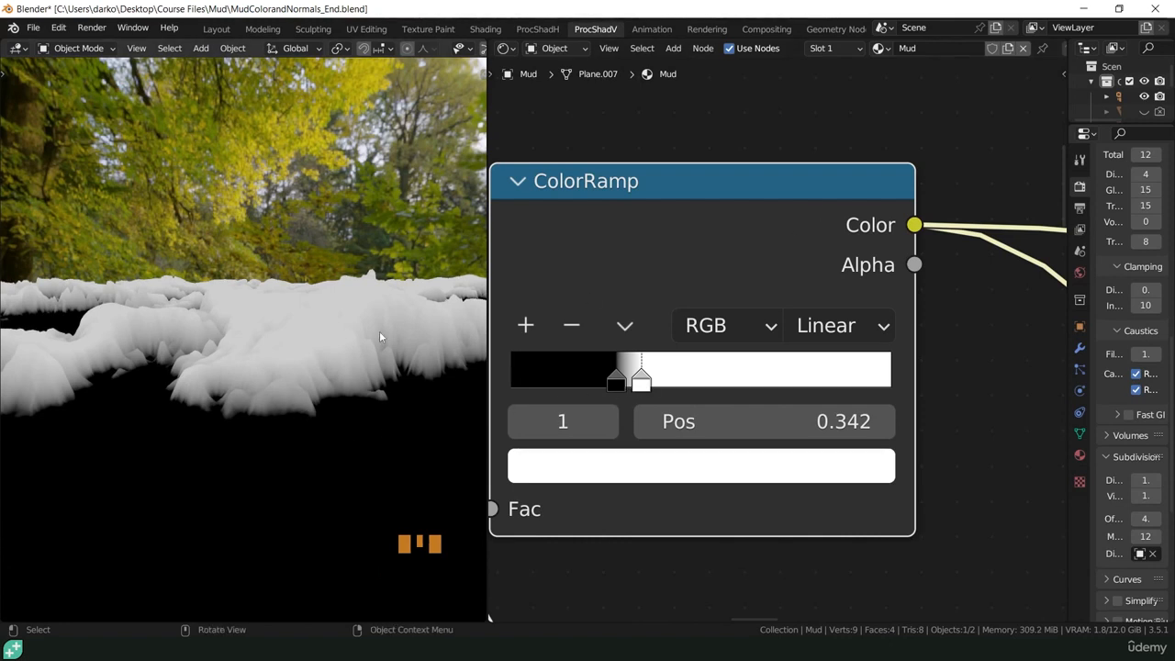
middle_click_drag(297, 329, 314, 336)
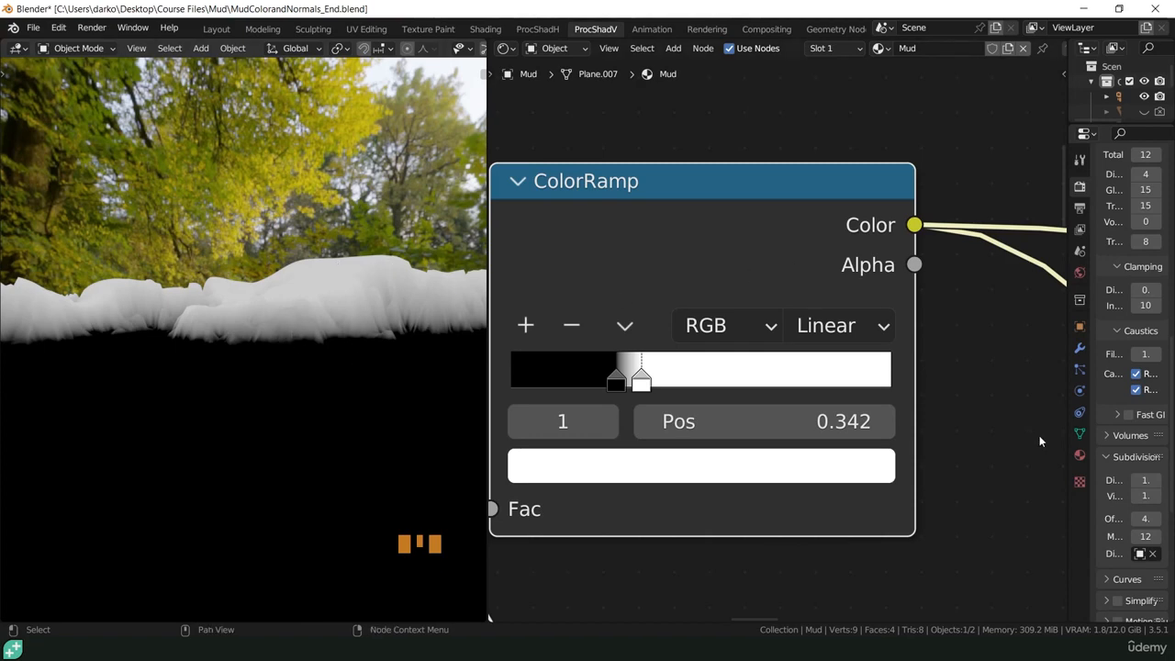
- Insert a Map Range node between the lower Noise Texture and the new Mix node
scroll(1014, 432, "down", 20)
middle_click_drag(922, 438, 634, 272, "shift")
scroll(688, 449, "up", 20)
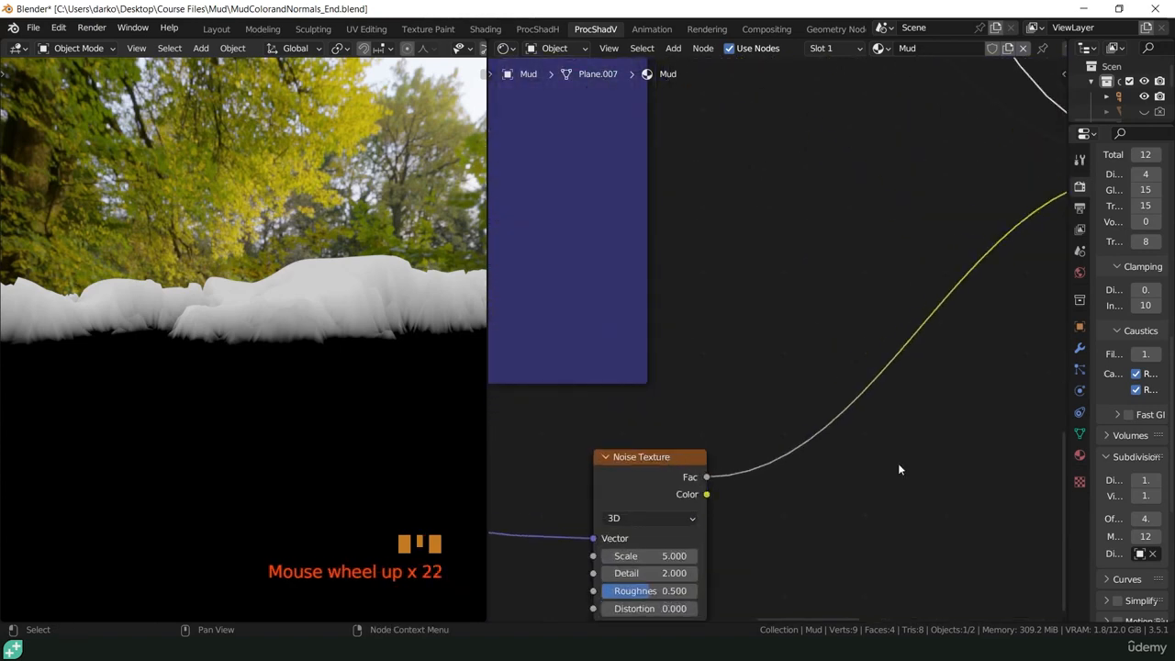
left_click(897, 464)
key("shift+a")
mouse_move(860, 511)
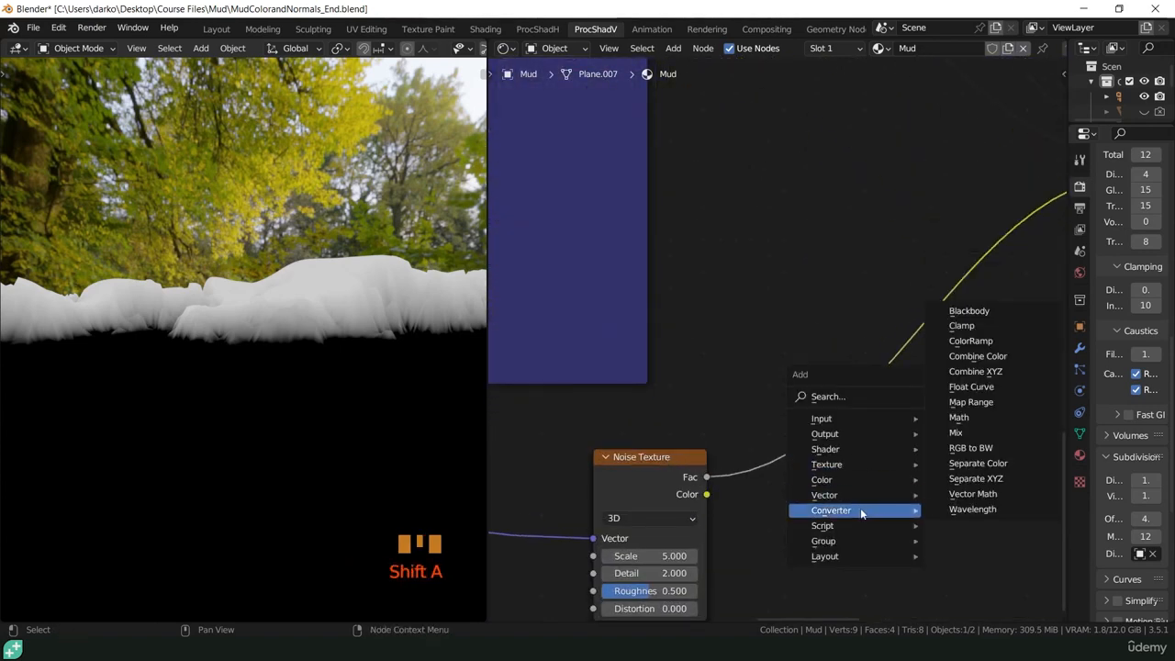
left_click(971, 402)
left_click(804, 486)
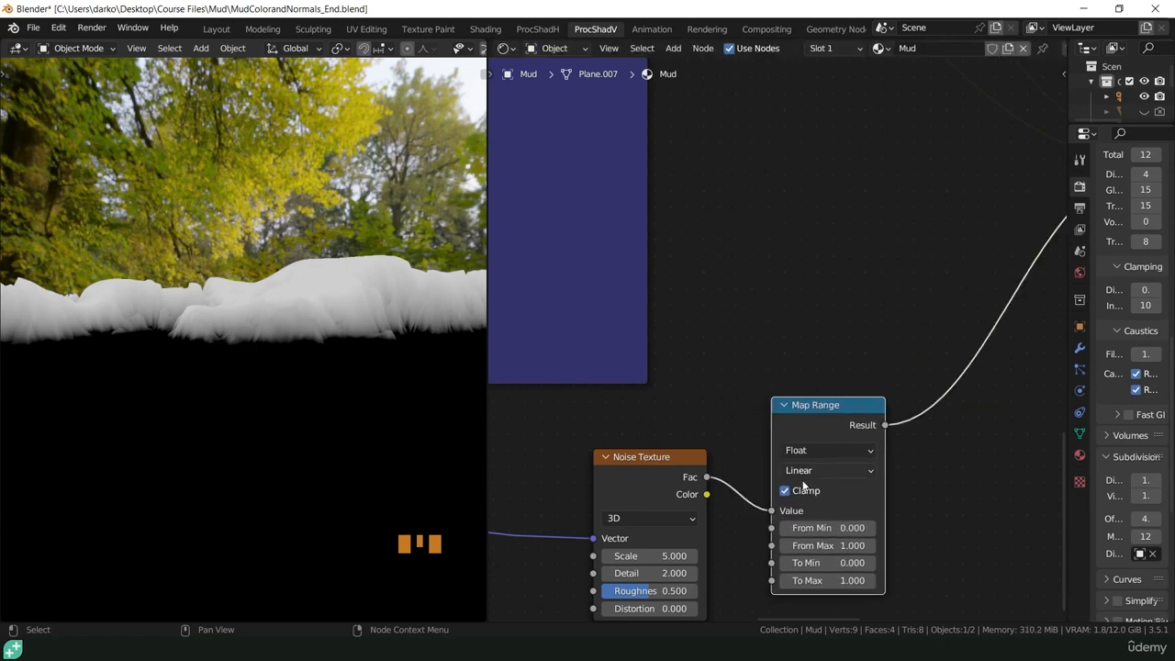
- Set the Map Range node's To Min to 0.3 and To Max to 0.33
middle_click_drag(831, 560, 806, 482)
scroll(806, 482, "up", 8)
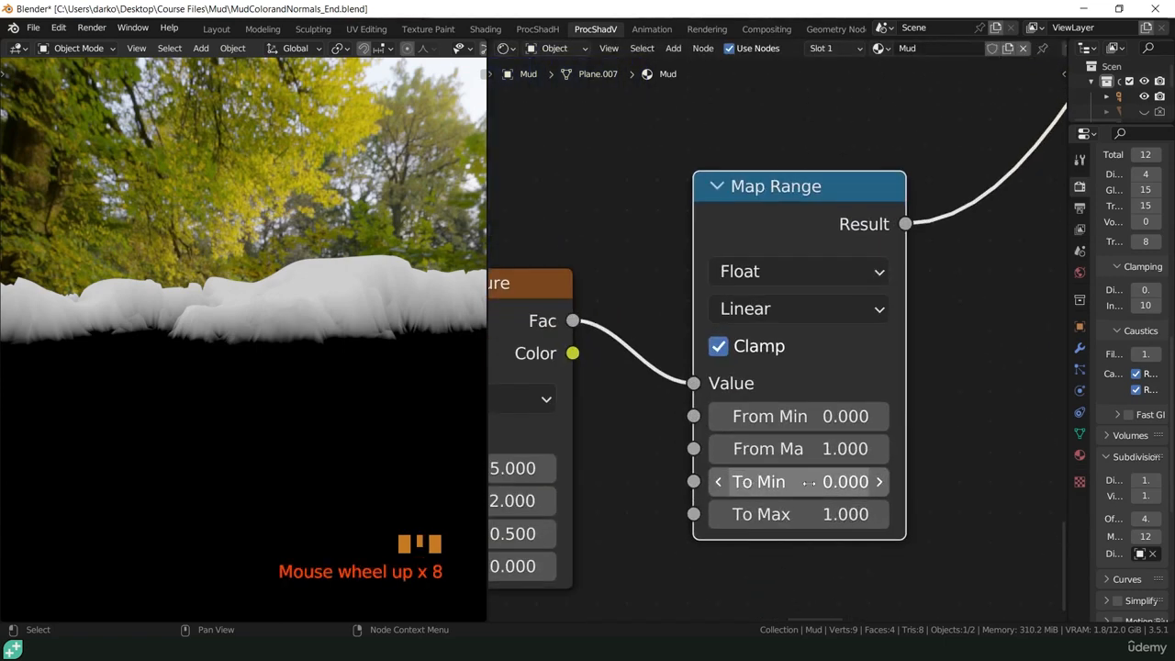
left_click(808, 482)
key("BackSpace")
type(".3")
left_click(877, 518)
left_click(863, 517)
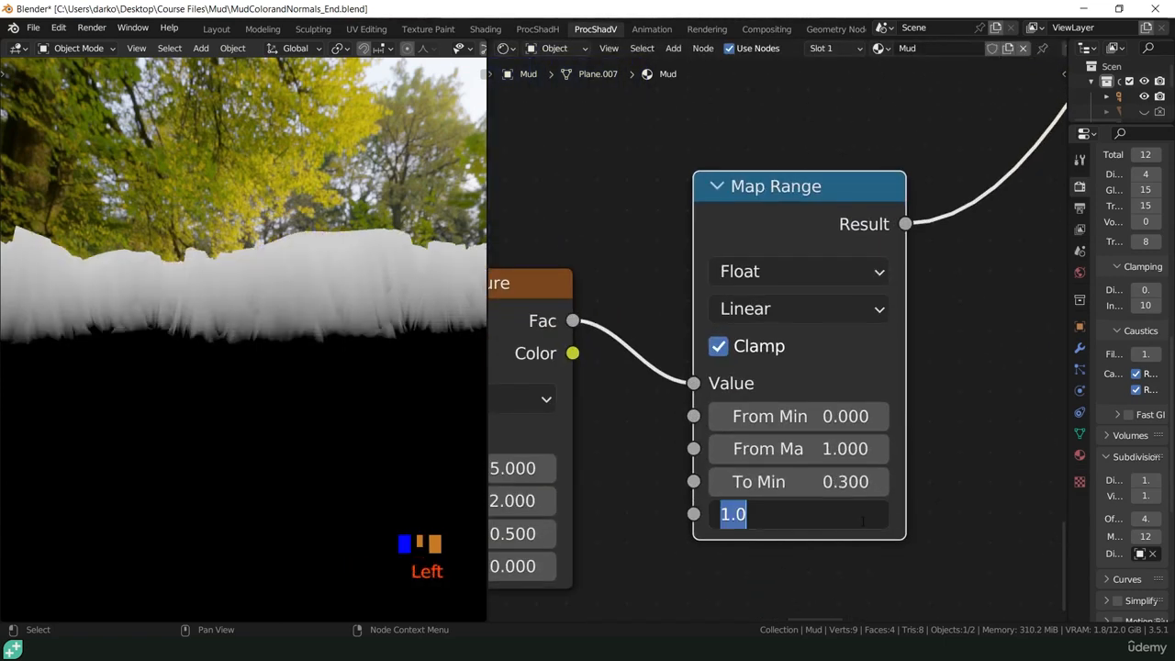
type(".33")
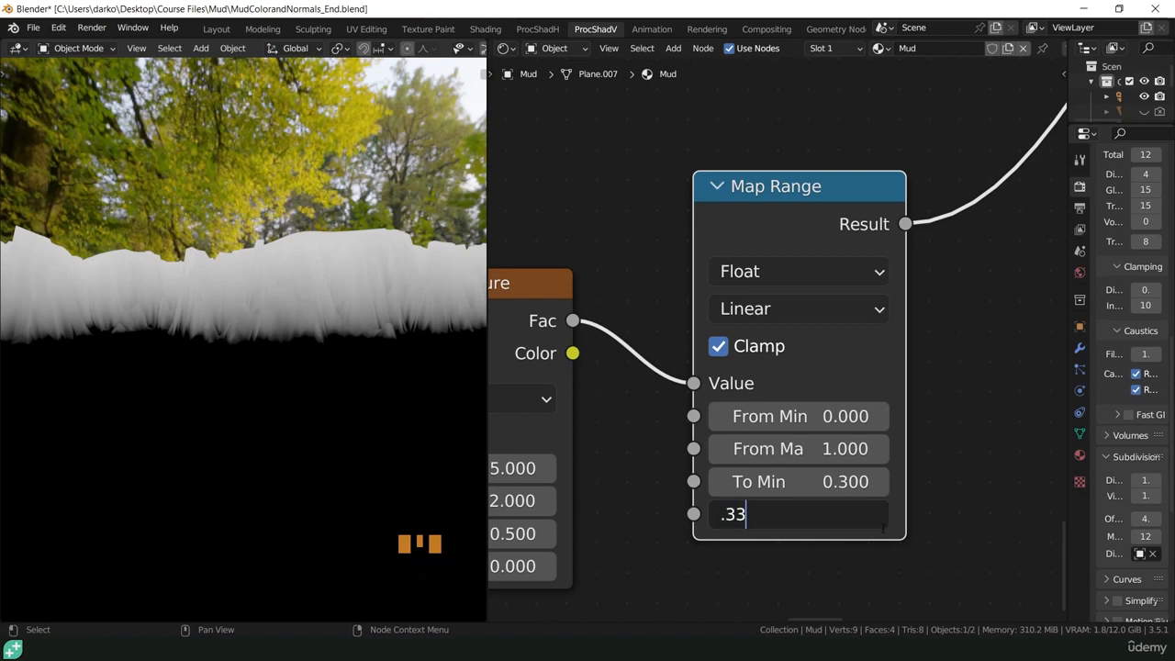
key("Return")
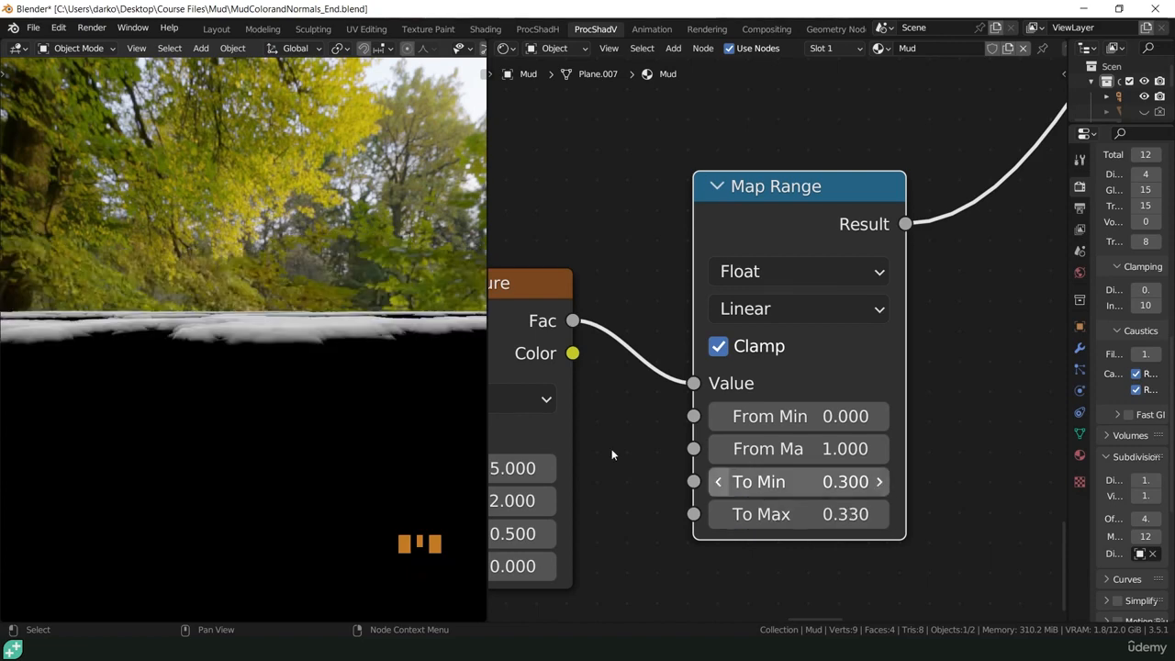
- Examine the remapped noise on the high mud areas, first in the mask preview and again with the Principled BSDF previewed
middle_click_drag(275, 349, 319, 413)
scroll(215, 397, "down", 3)
scroll(339, 446, "down", 3)
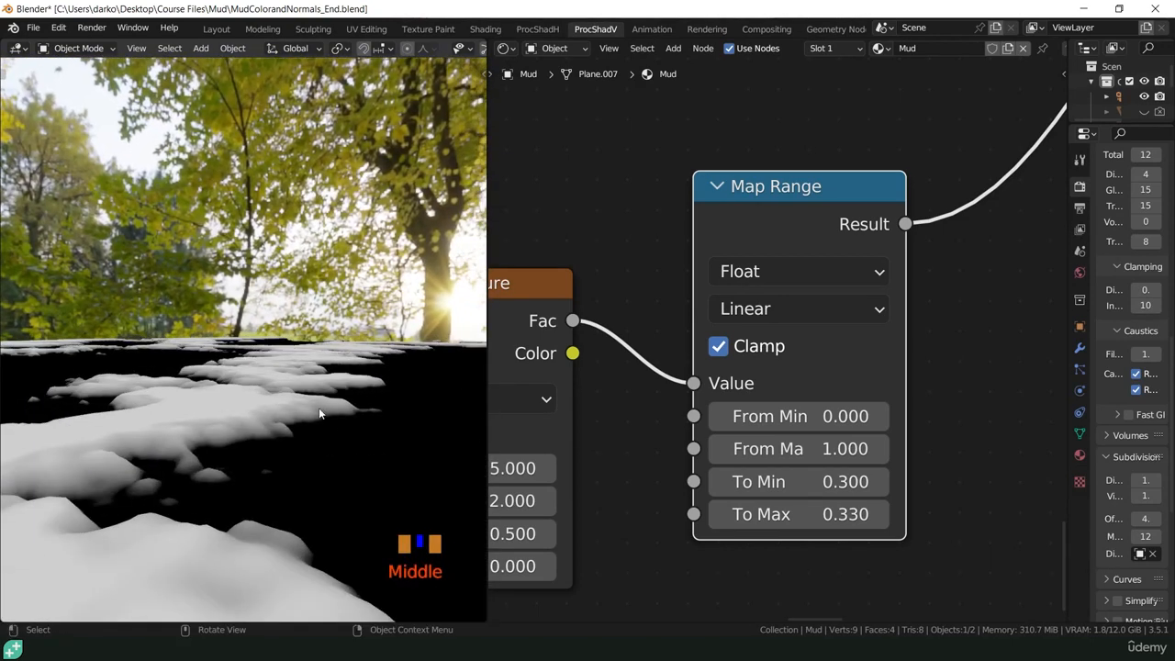
scroll(354, 414, "up", 3)
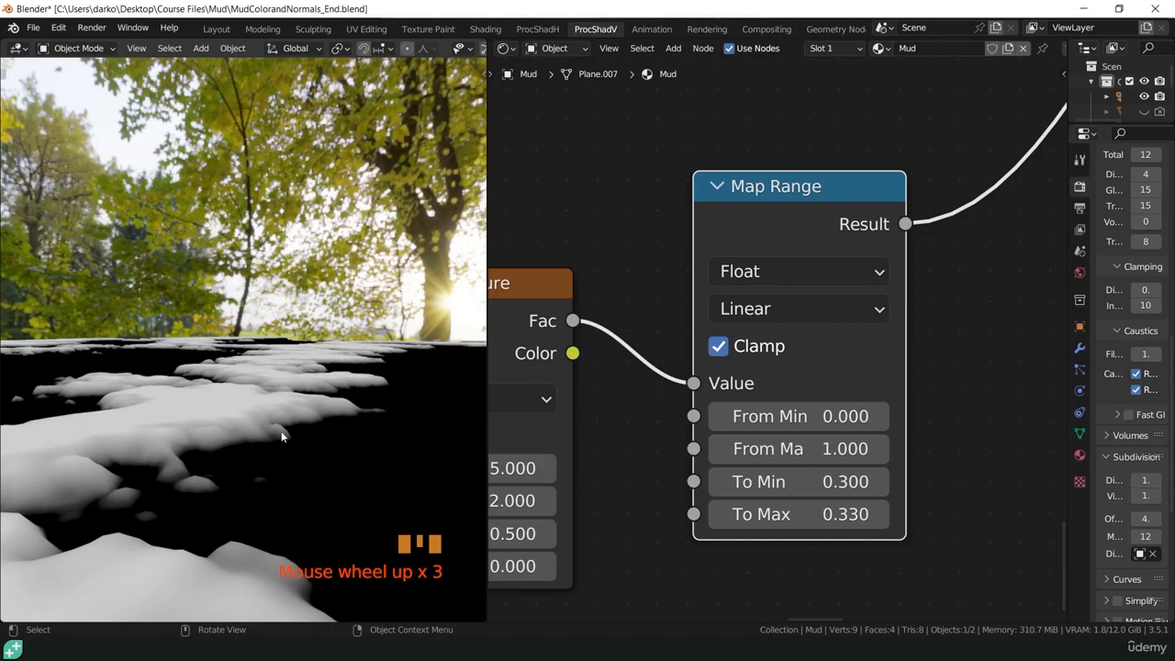
scroll(671, 268, "down", 15)
middle_click_drag(658, 260, 713, 543, "shift")
scroll(833, 340, "down", 11)
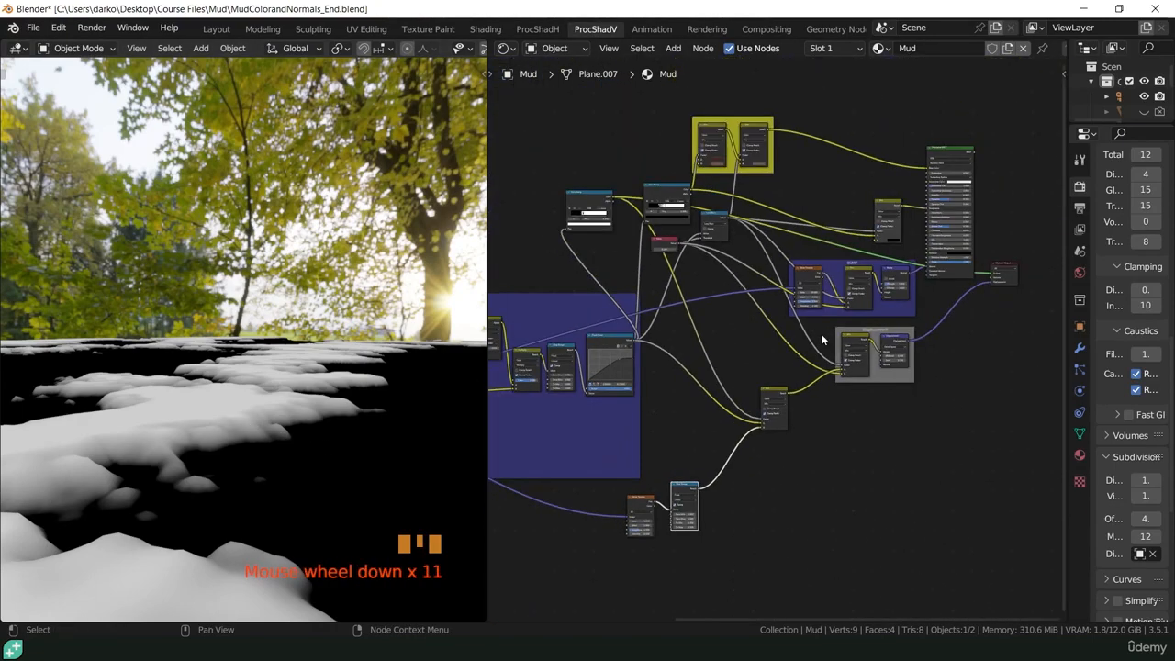
middle_click_drag(833, 341, 800, 353, "shift")
left_click(799, 354, "ctrl+shift")
middle_click_drag(338, 424, 369, 441)
middle_click_drag(249, 489, 283, 472)
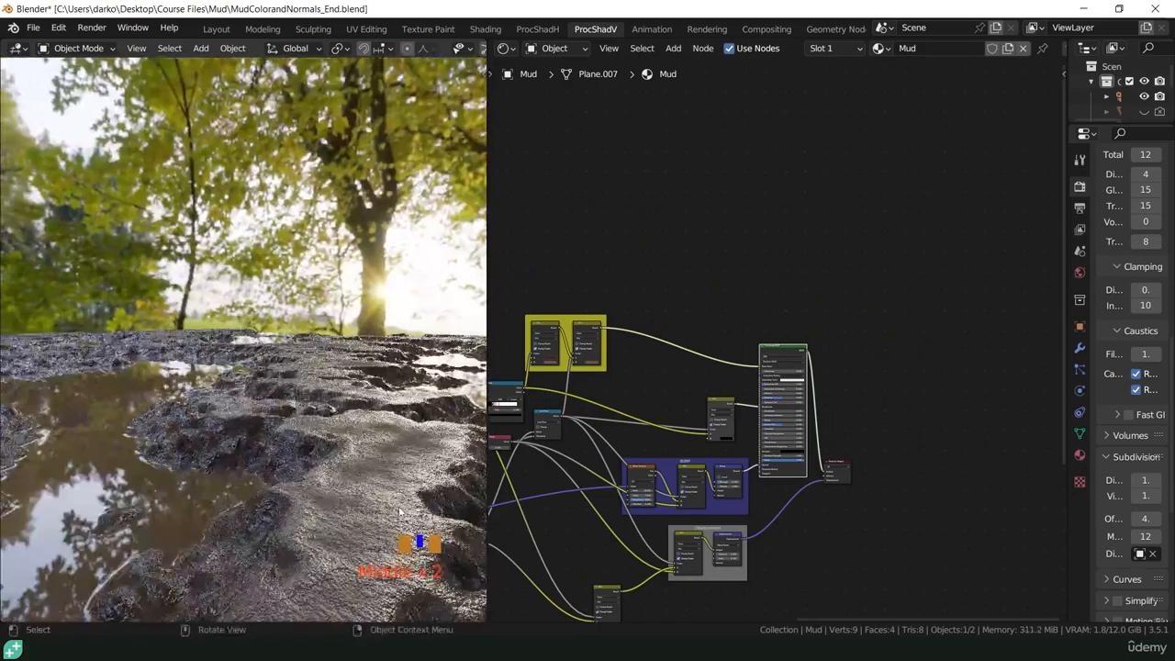
middle_click_drag(384, 512, 358, 500)
scroll(315, 483, "up", 3)
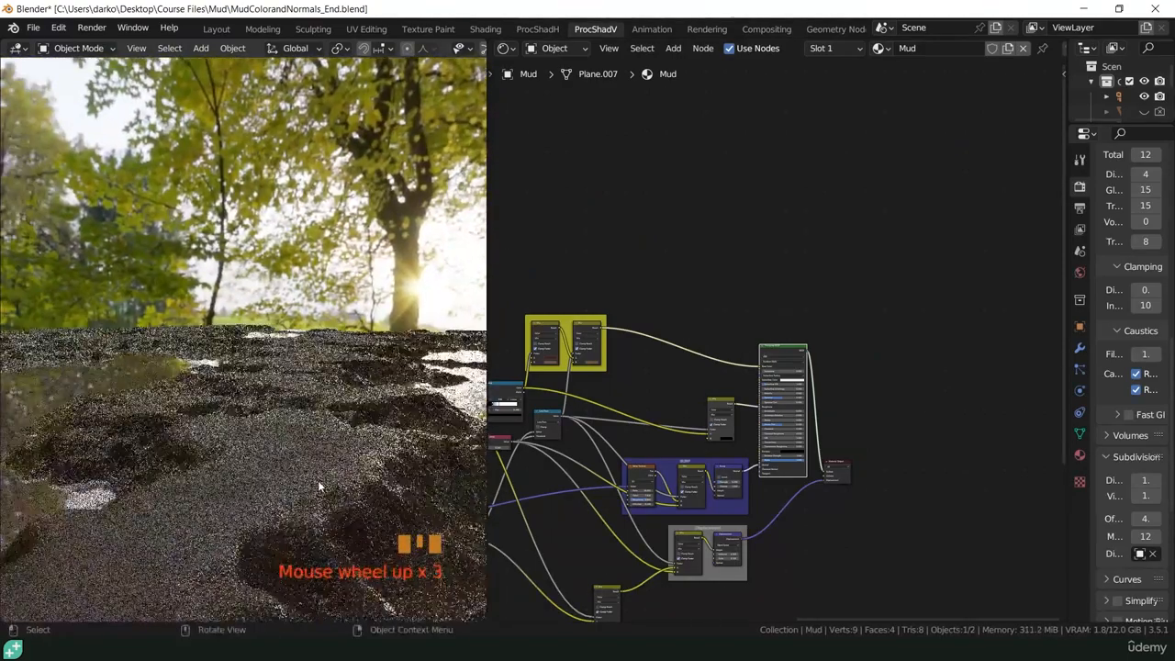
scroll(315, 483, "up", 4)
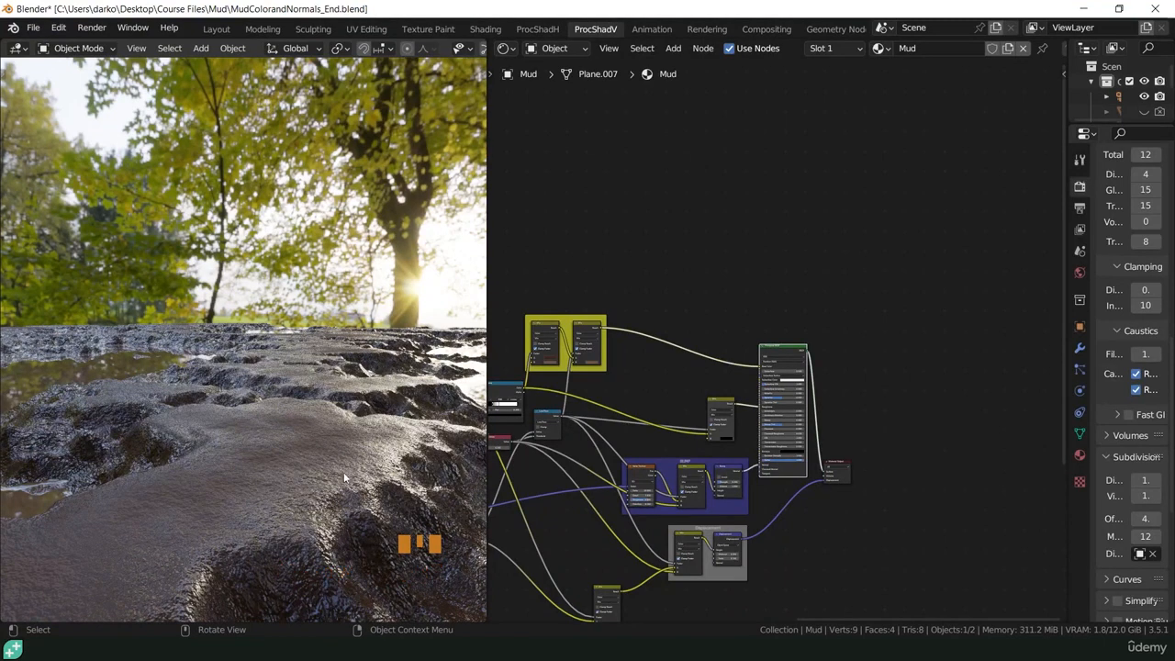
- Insert a Mix Color node between the Map Range node and the existing Mix node's B input
scroll(705, 497, "down", 5)
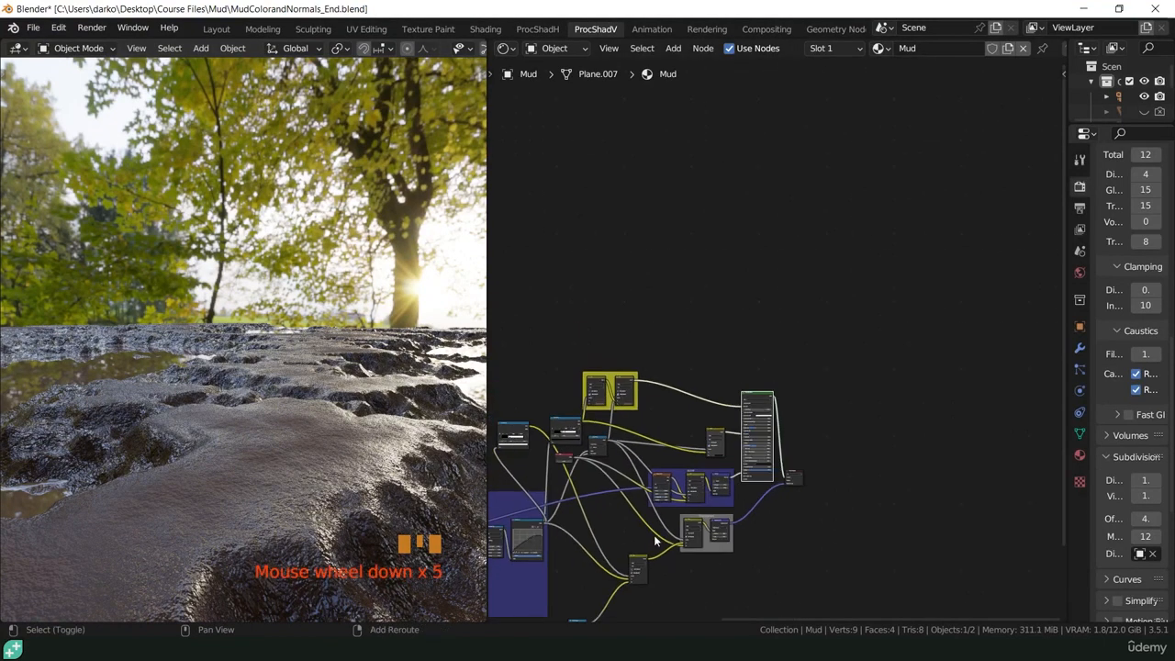
middle_click_drag(705, 497, 852, 268, "shift")
scroll(741, 440, "up", 10)
scroll(742, 455, "up", 4)
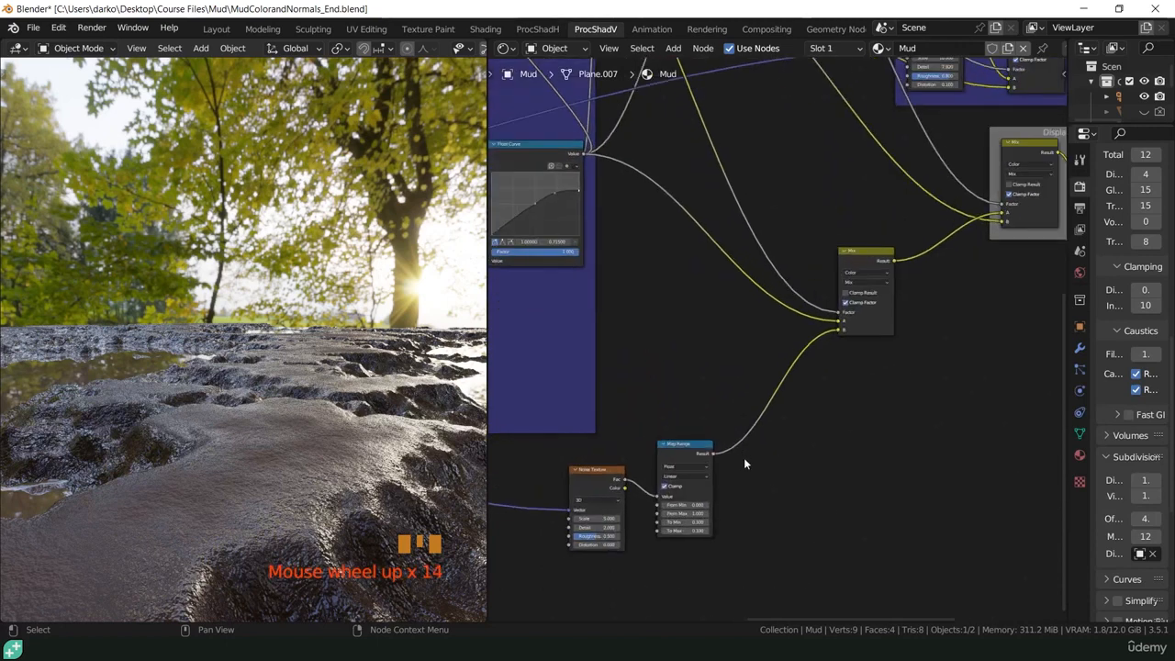
middle_click_drag(743, 461, 797, 367)
left_click_drag(729, 352, 732, 370)
key("shift+a")
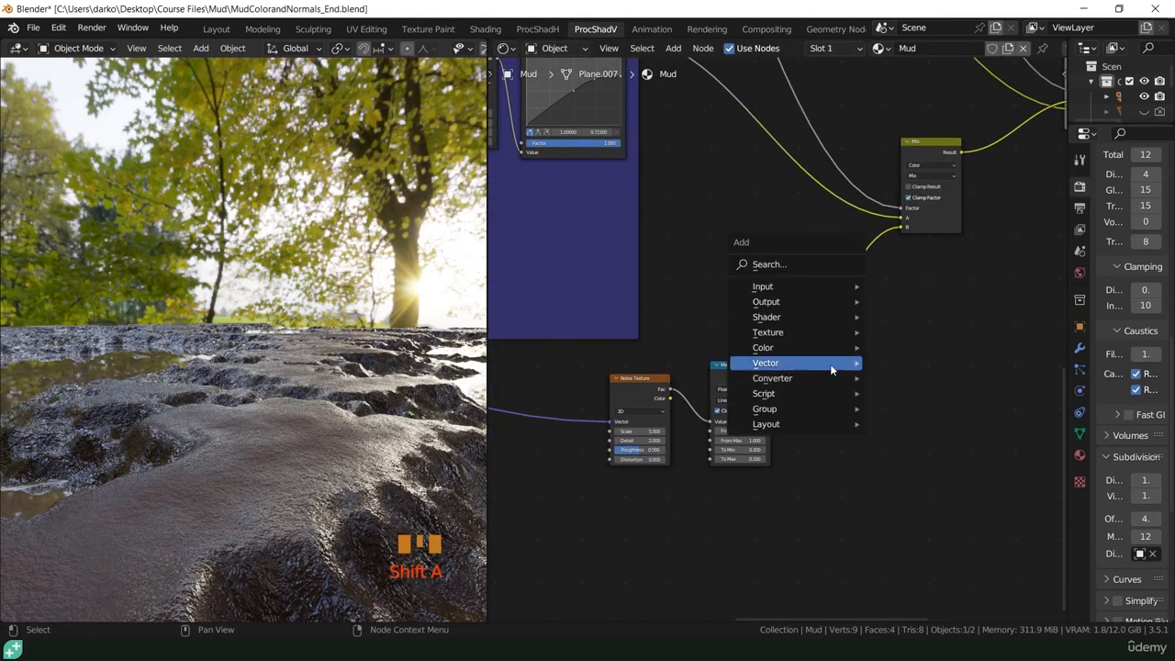
mouse_move(822, 348)
left_click(922, 424)
left_click(825, 271)
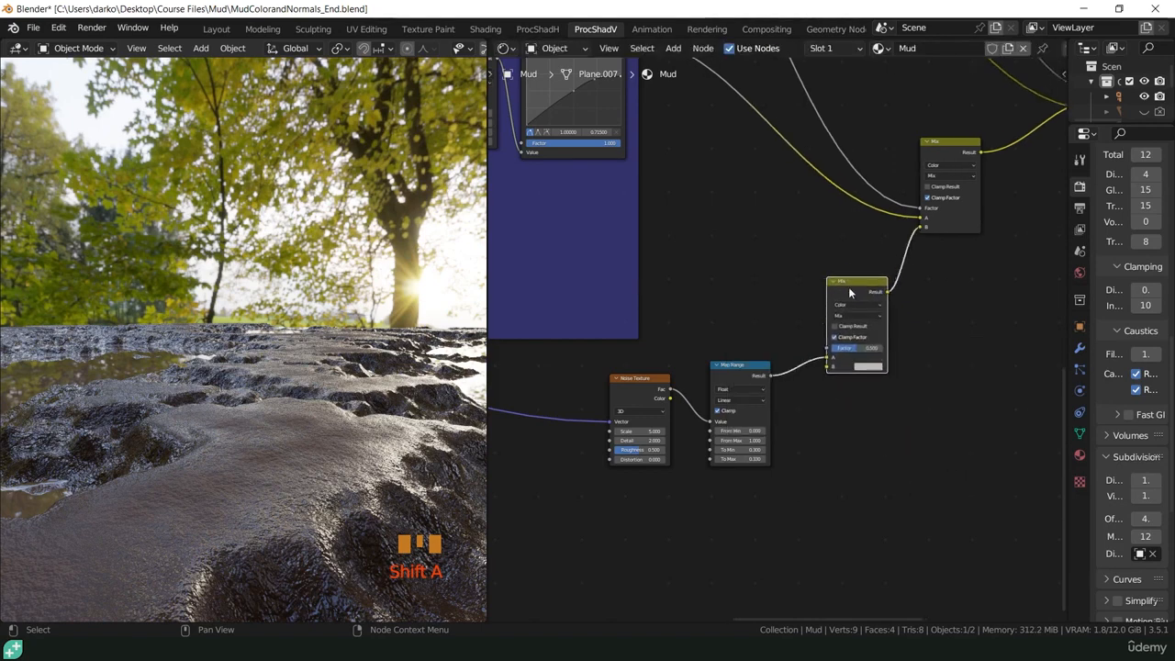
- Add another Noise Texture below the Map Range node and feed it the existing noise's vector through a reroute
left_click_drag(856, 296, 869, 381)
key("shift+a")
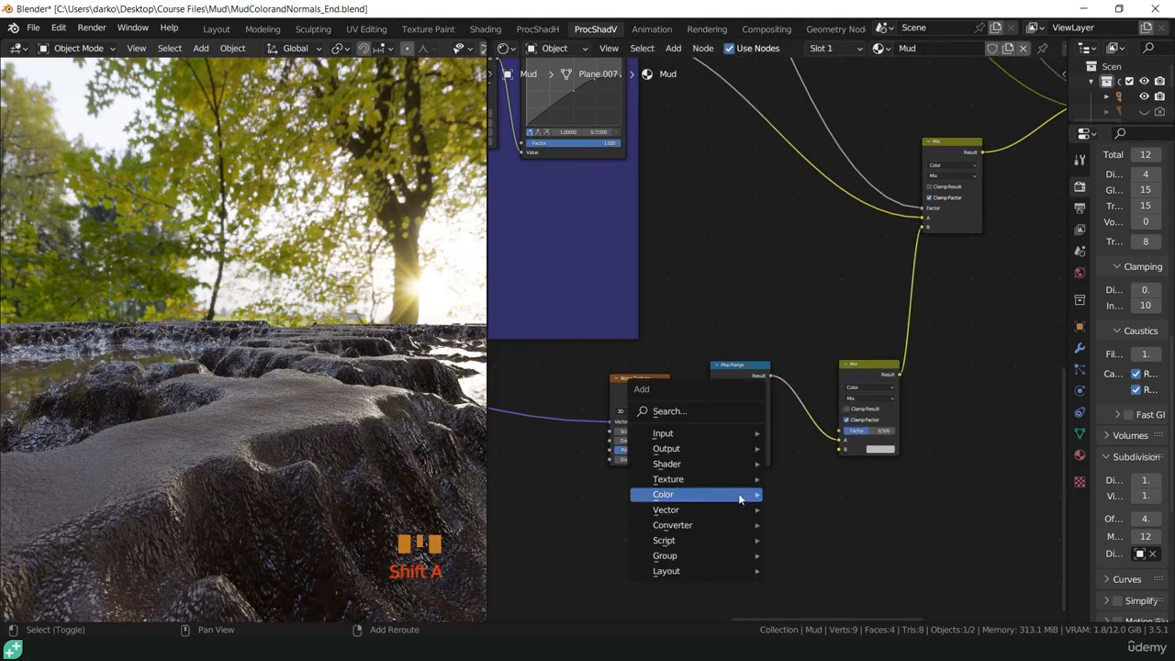
mouse_move(734, 483)
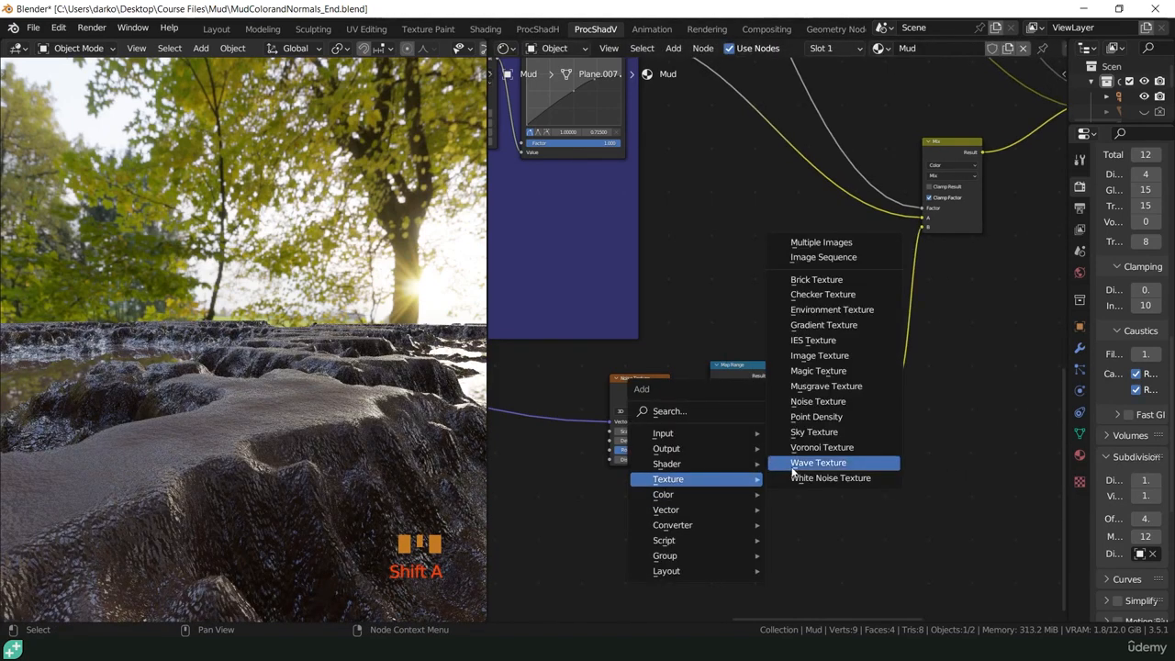
left_click(818, 401)
left_click(749, 495)
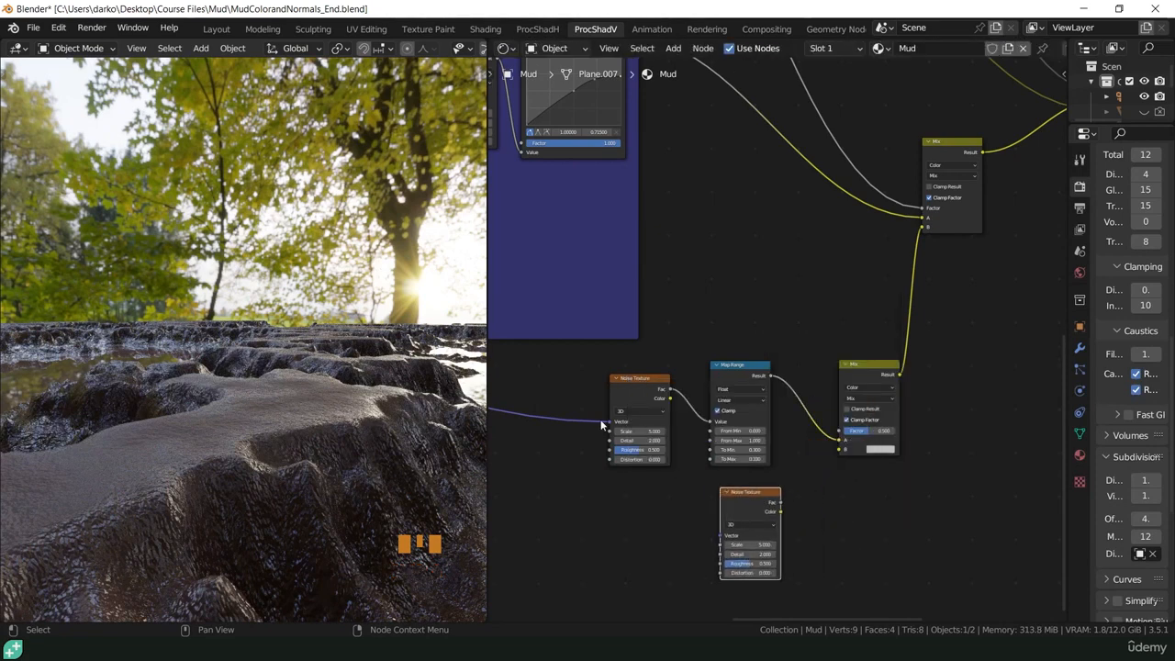
right_click_drag(578, 400, 570, 454, "shift")
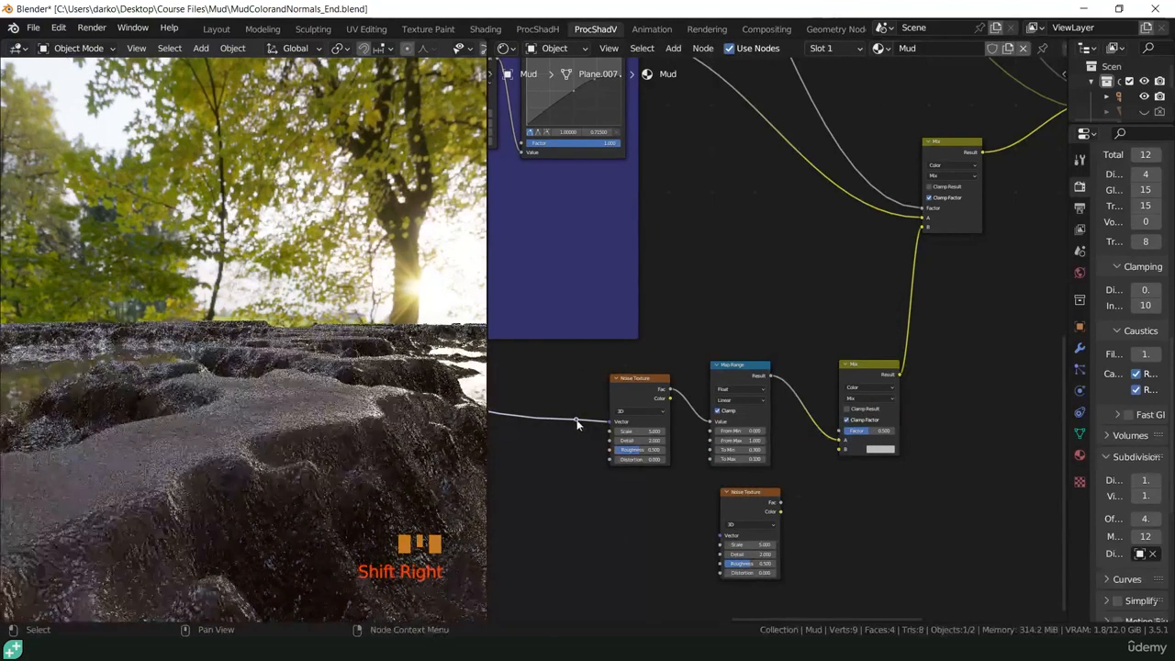
left_click_drag(576, 420, 721, 541)
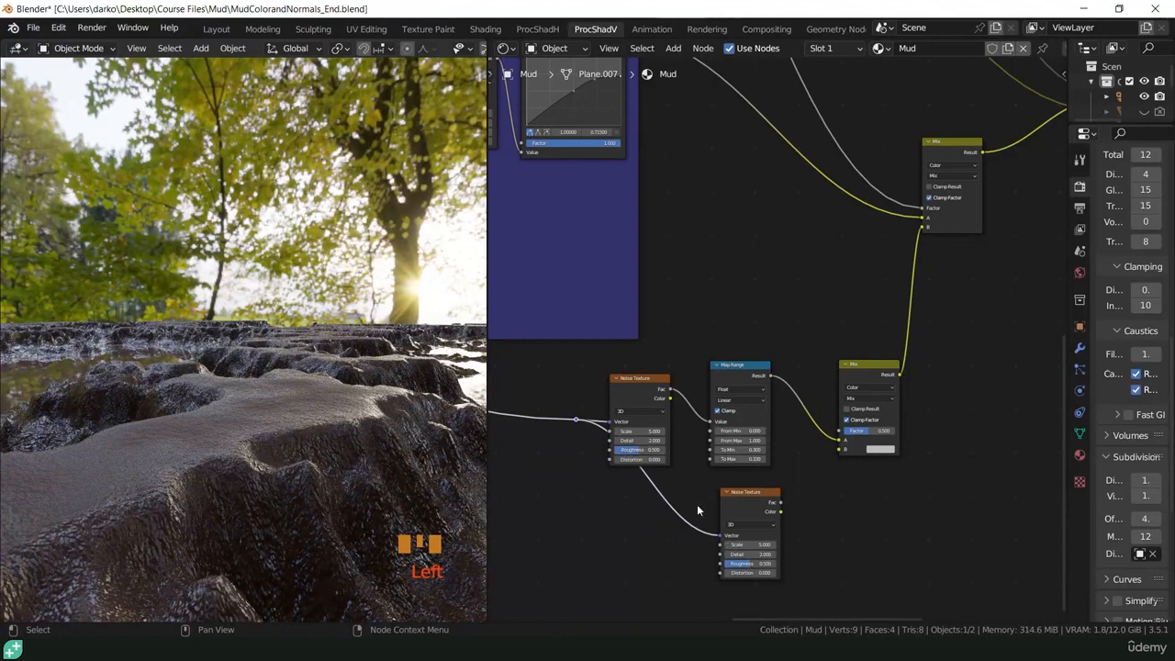
- Connect the new Noise Texture's Fac to the lower Mix node's B input and set the mix Factor to 0.1
middle_click_drag(805, 496, 754, 516)
scroll(754, 516, "up", 7)
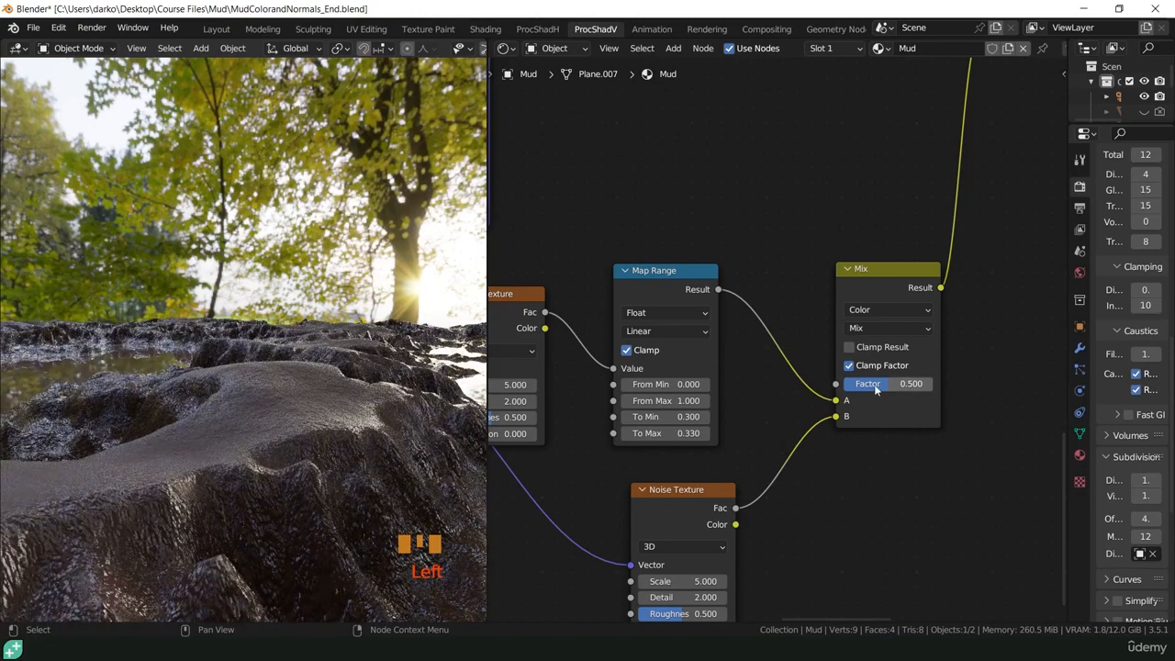
left_click_drag(880, 384, 852, 383)
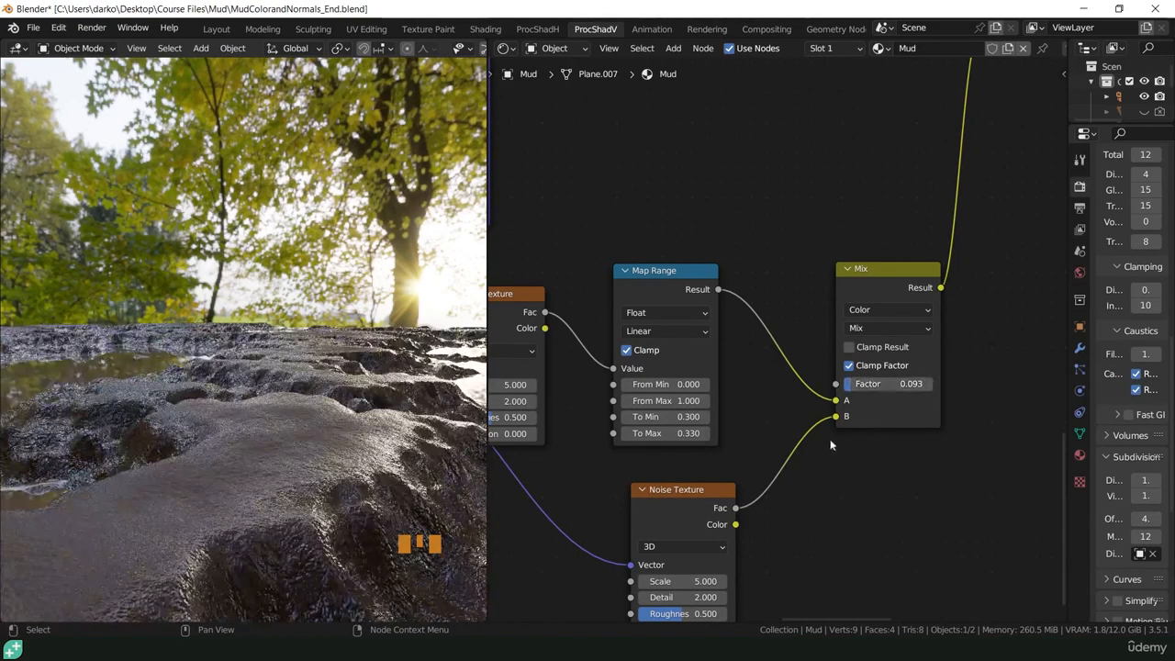
middle_click_drag(800, 496, 811, 411, "shift")
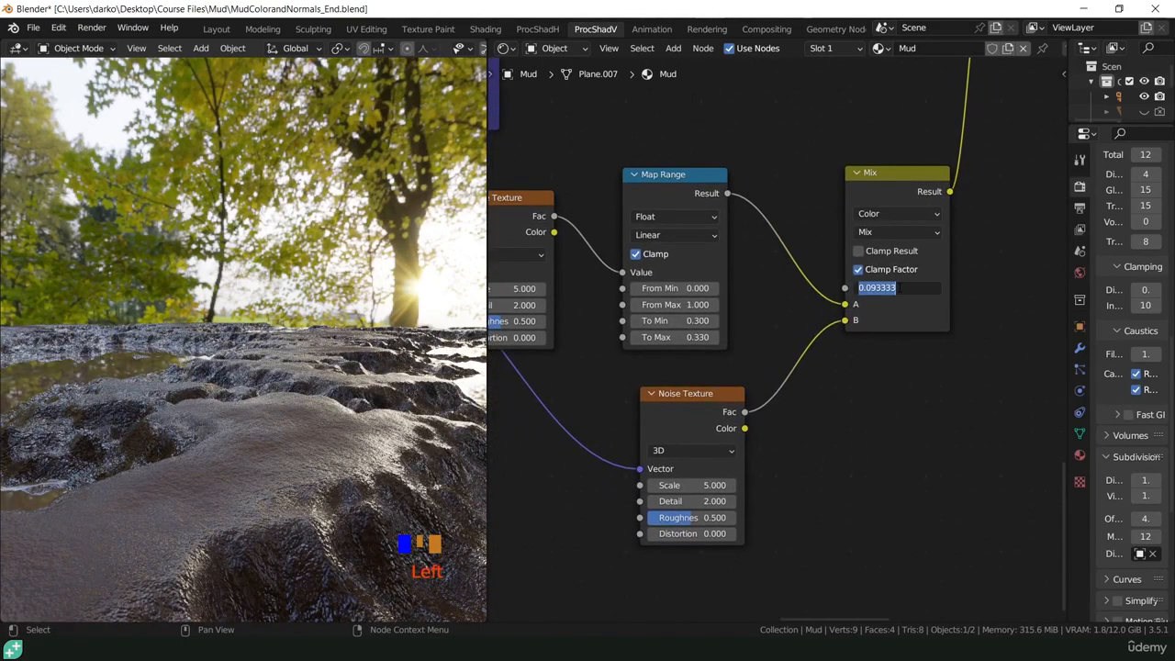
- Set the new Noise Texture's Detail to 15 and Roughness to 0.833
scroll(689, 504, "up", 9)
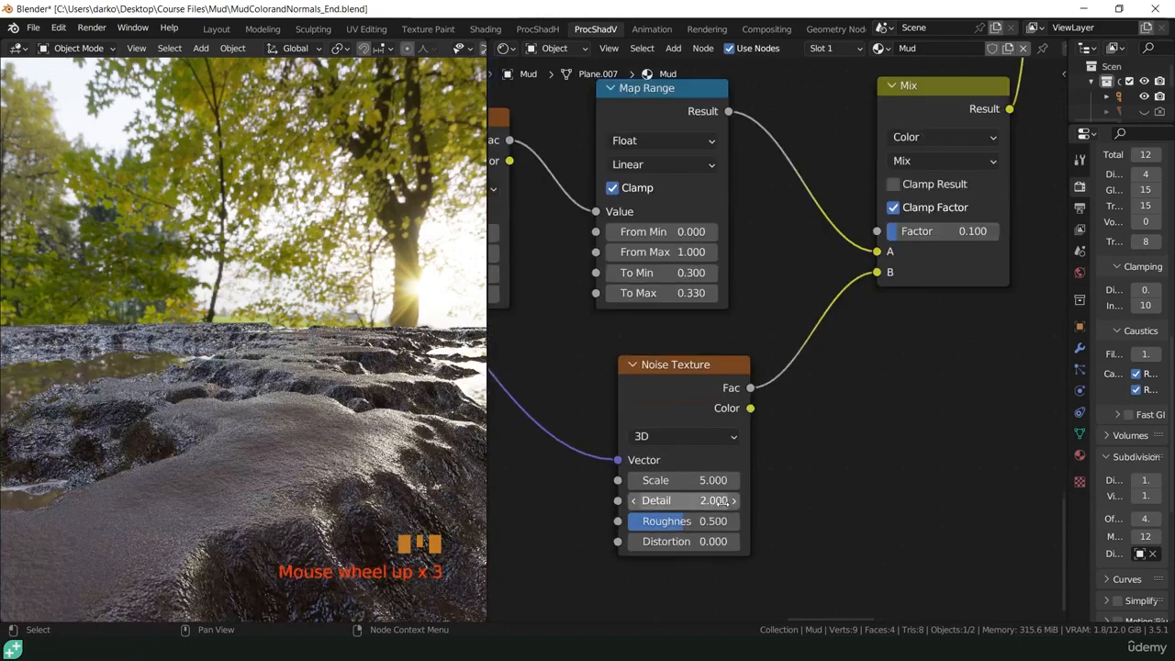
left_click_drag(679, 498, 735, 498)
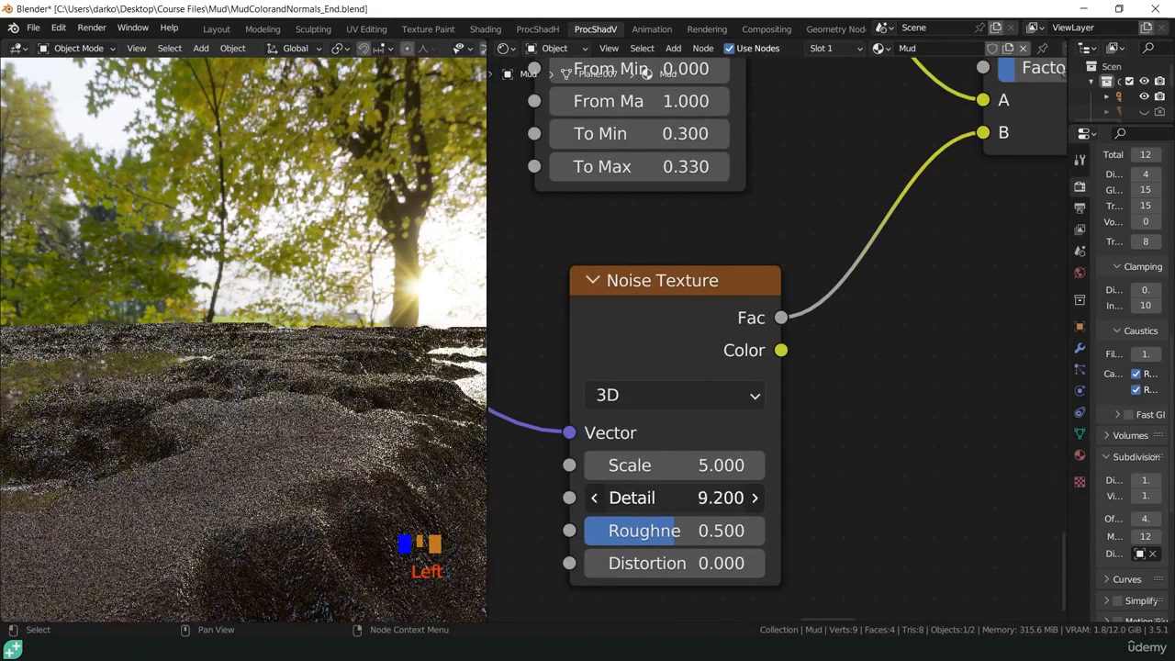
left_click_drag(682, 539, 748, 539)
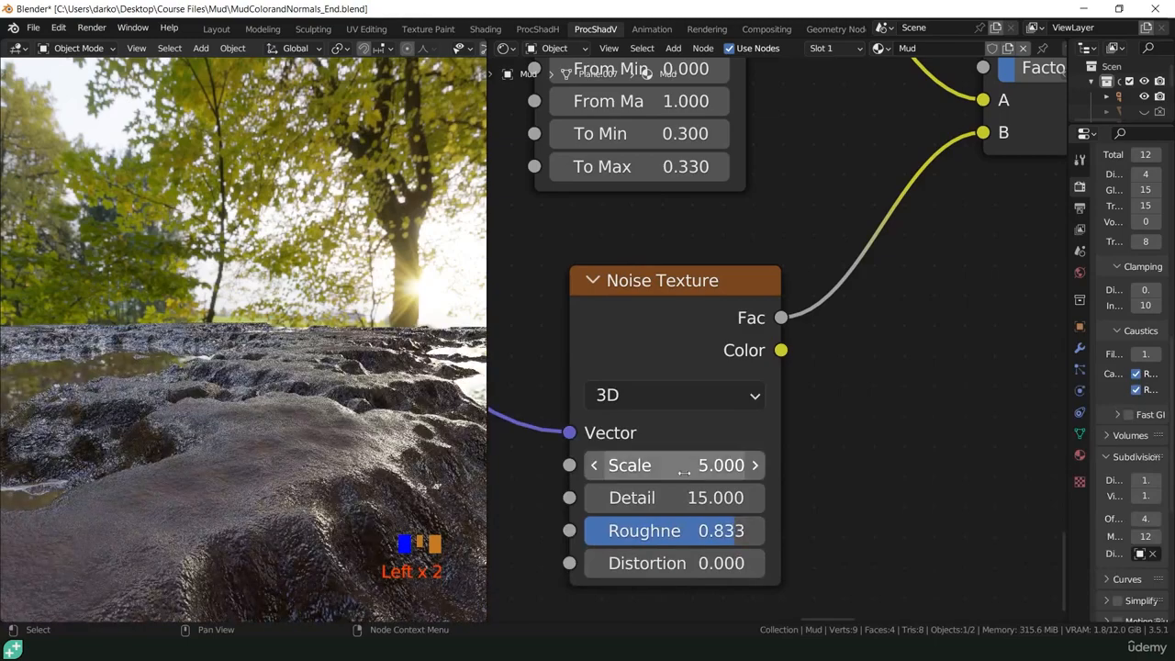
- Try a Scale of 29.6 and a Distortion of 3.2 on the new Noise Texture
left_click_drag(684, 465, 689, 521)
middle_click_drag(274, 465, 340, 445)
scroll(340, 445, "up", 2)
scroll(340, 454, "up", 3)
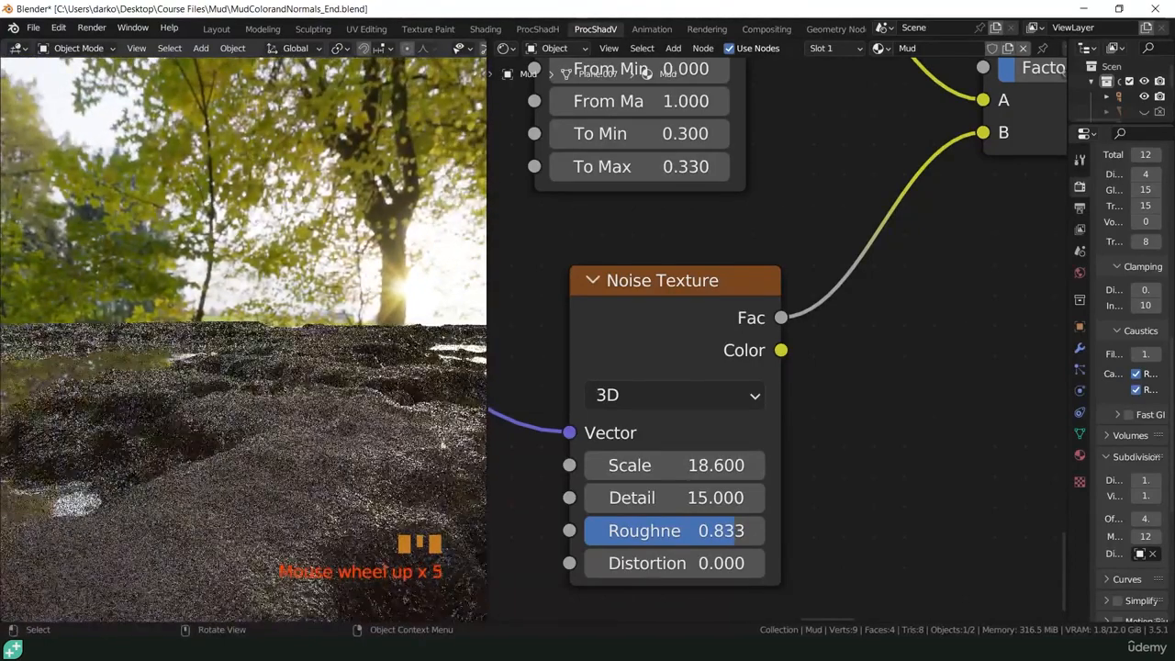
left_click_drag(679, 465, 761, 465)
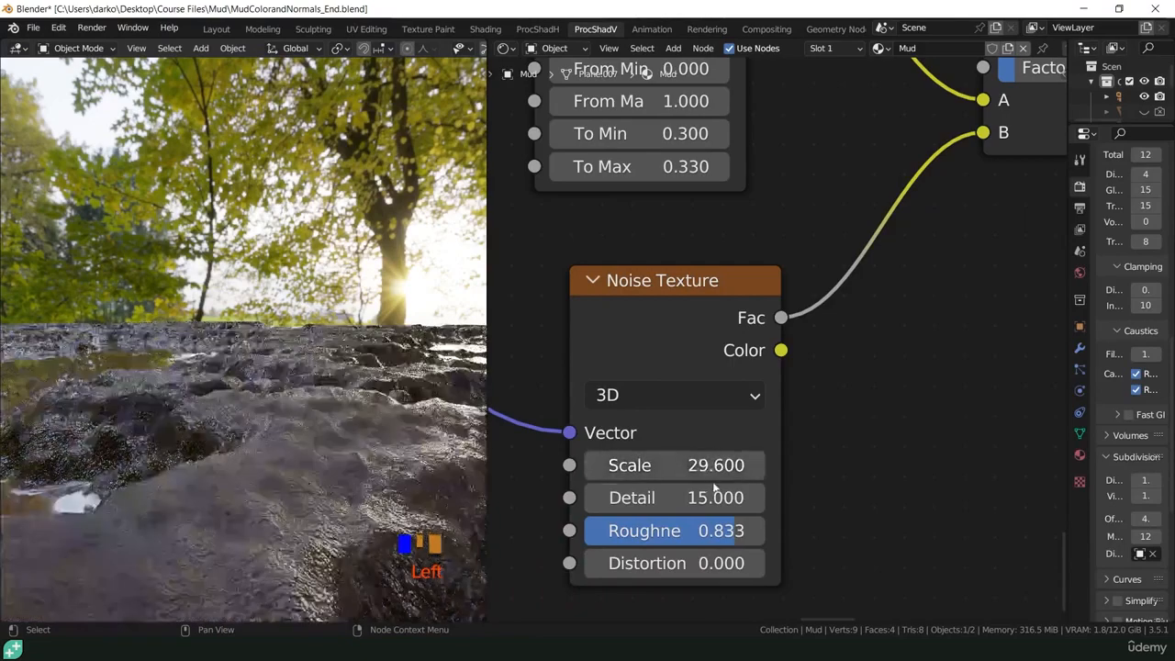
left_click_drag(709, 562, 752, 563)
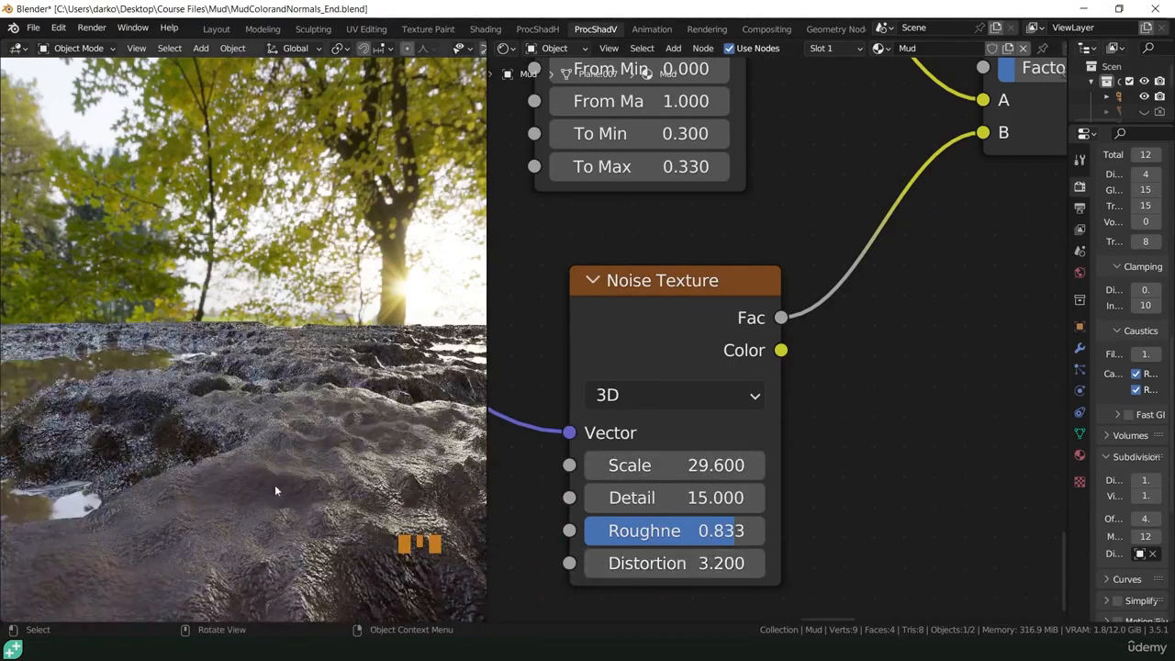
- Examine the new noise previewed on its own and the mud surface with the Principled BSDF previewed
middle_click_drag(344, 473, 308, 485)
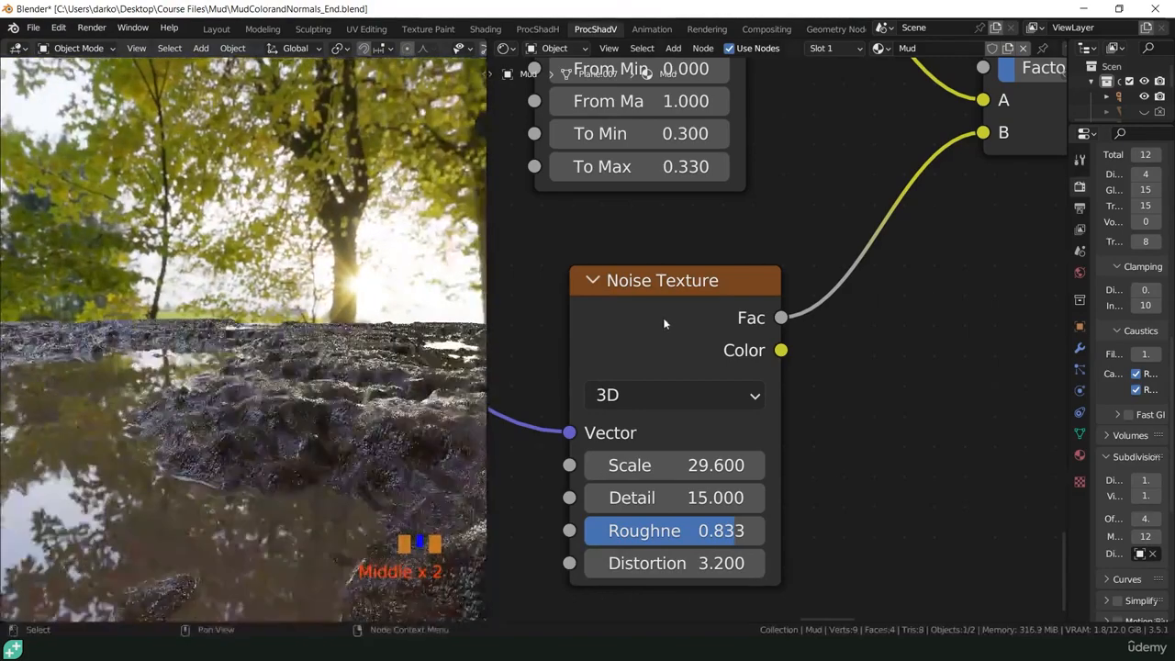
left_click(668, 313, "ctrl+shift")
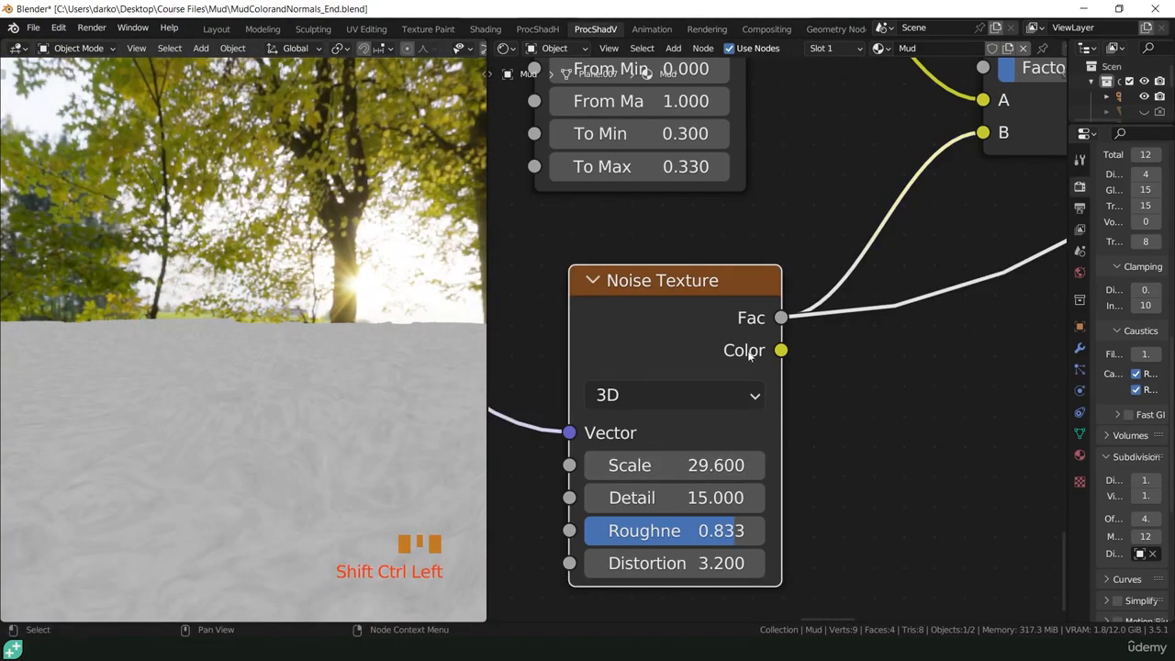
scroll(750, 357, "down", 16)
middle_click_drag(952, 307, 673, 80, "shift")
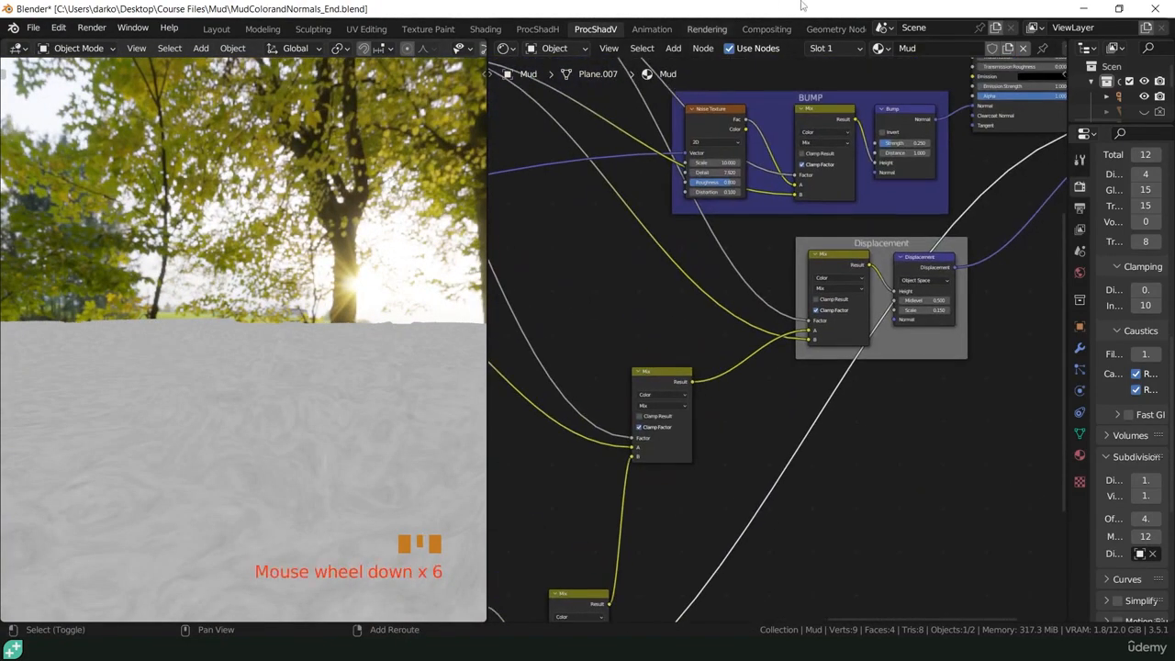
scroll(807, 246, "down", 6)
middle_click_drag(807, 246, 640, 527, "shift")
scroll(735, 360, "up", 4)
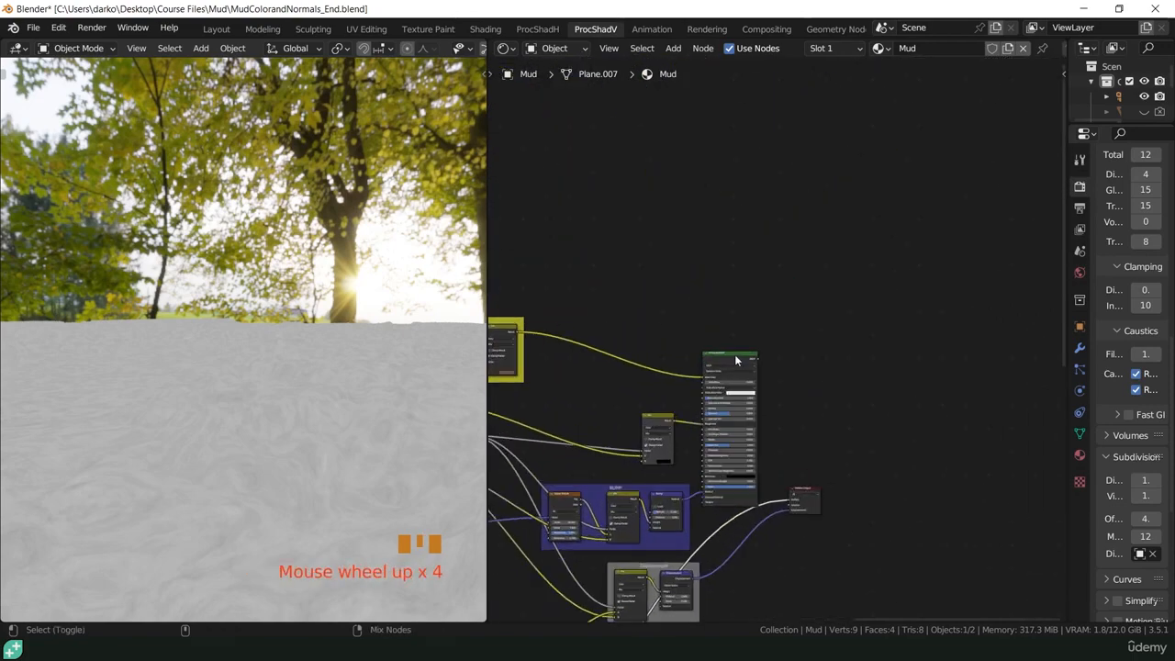
left_click(735, 360, "ctrl+shift")
middle_click_drag(340, 495, 313, 464)
scroll(237, 393, "up", 8)
scroll(329, 474, "up", 3)
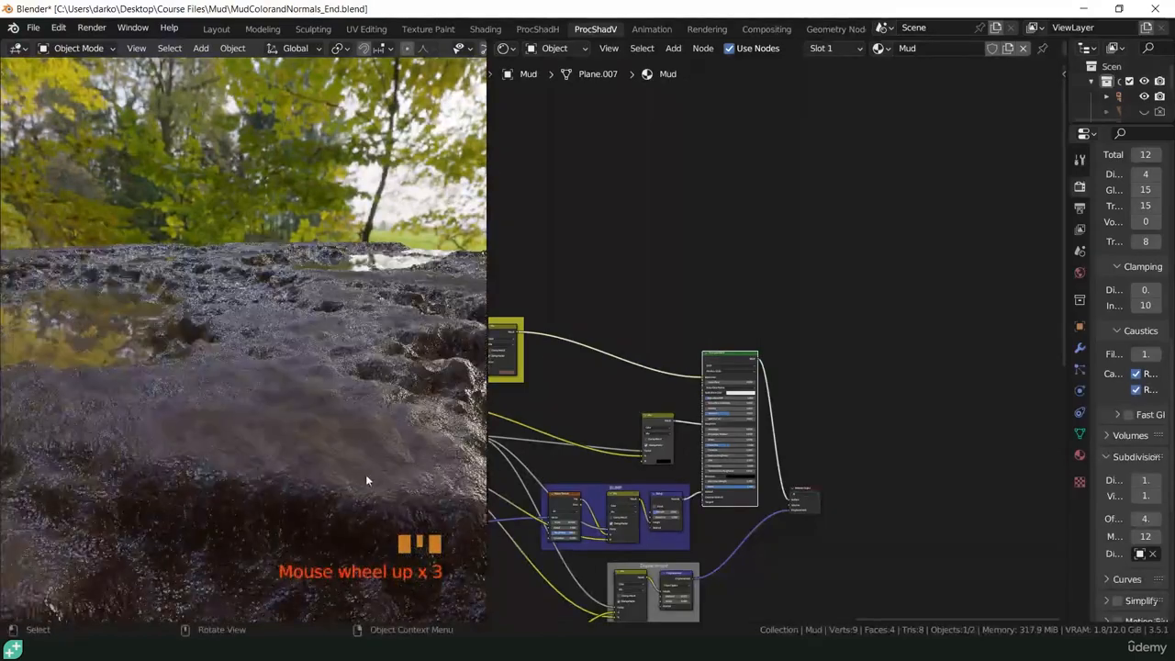
scroll(366, 480, "up", 3)
- Set the new Noise Texture's Scale to 25 and Distortion to 0.2
middle_click_drag(712, 516, 827, 419, "shift")
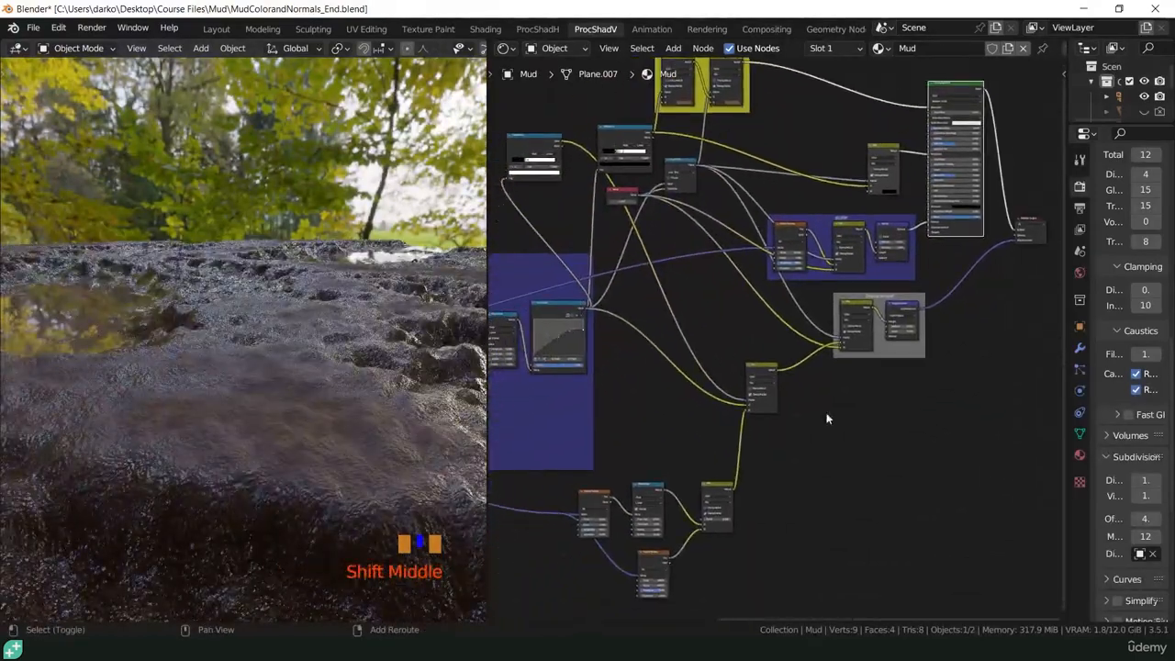
scroll(606, 515, "up", 19)
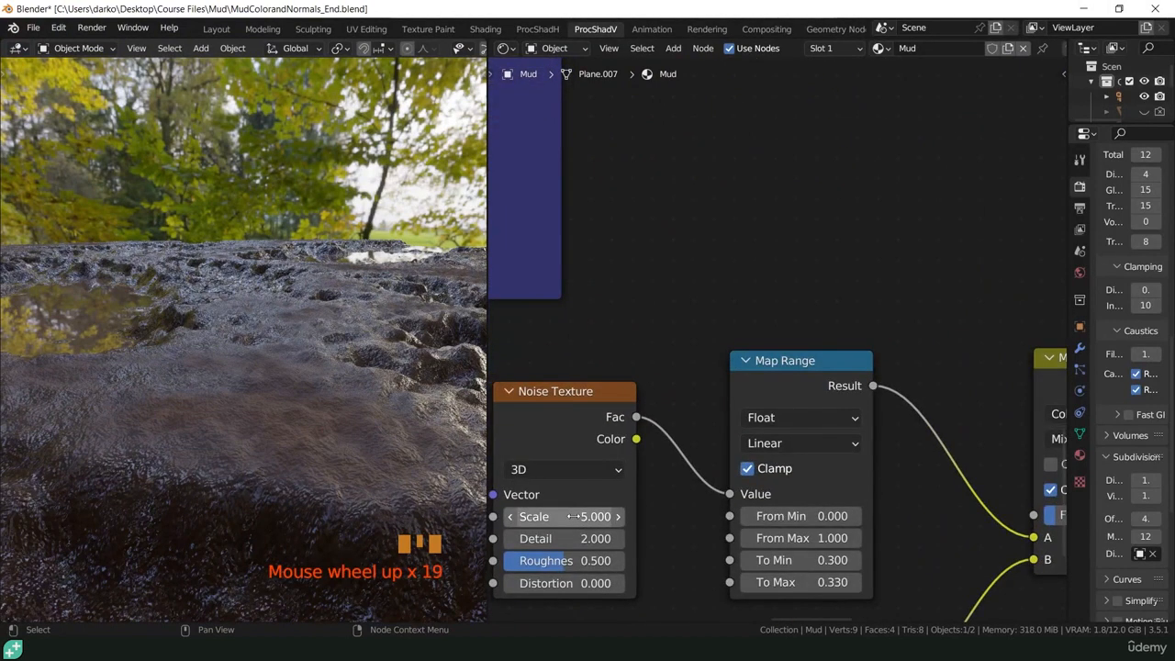
scroll(659, 528, "down", 4)
middle_click_drag(659, 528, 713, 427, "shift")
scroll(730, 483, "up", 8)
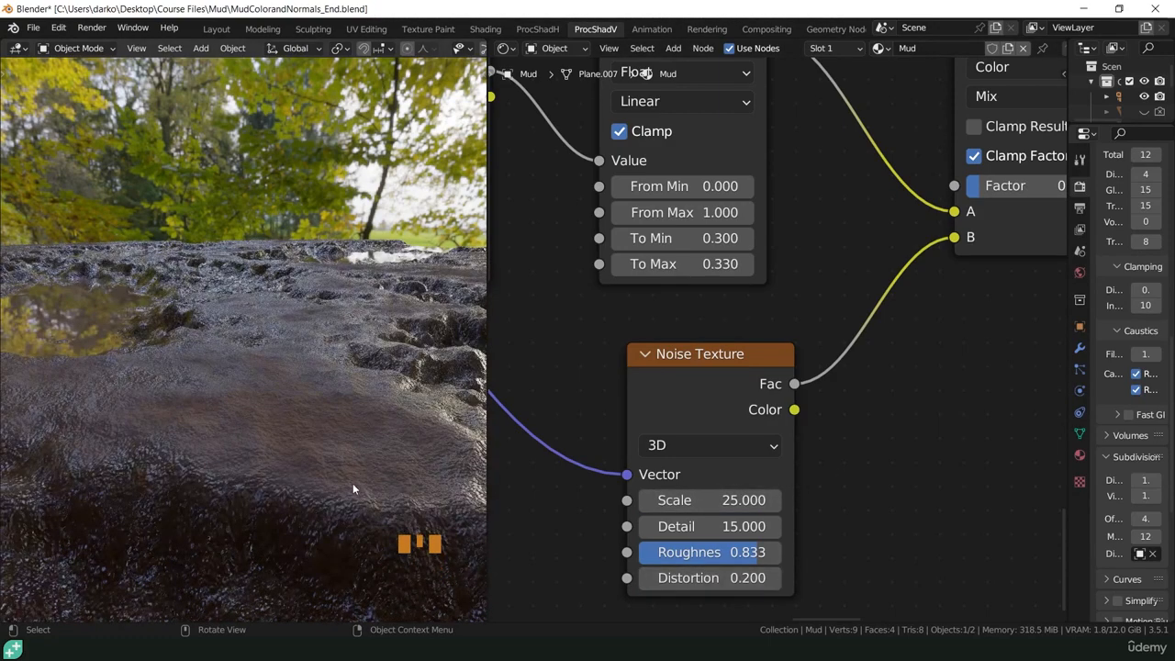
scroll(352, 485, "up", 1)
- Preview the new Noise Texture and insert a ColorRamp between its Fac output and the Mix node's B input
left_click(720, 381, "ctrl+shift")
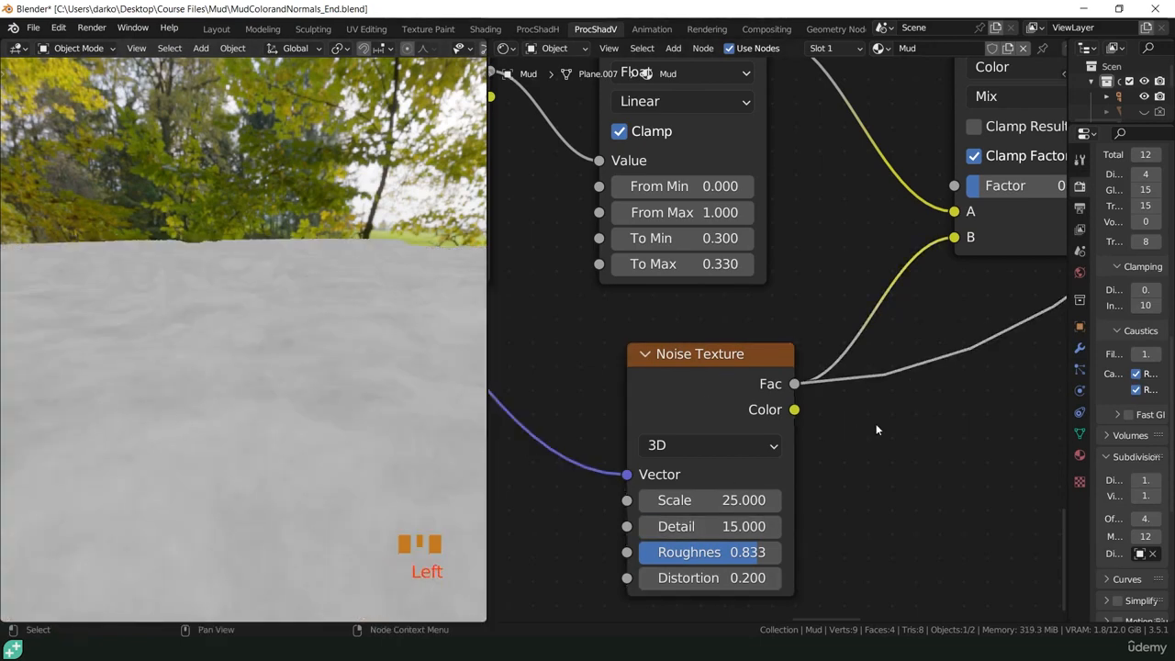
scroll(875, 430, "down", 5)
middle_click_drag(935, 432, 798, 479, "shift")
key("shift+a")
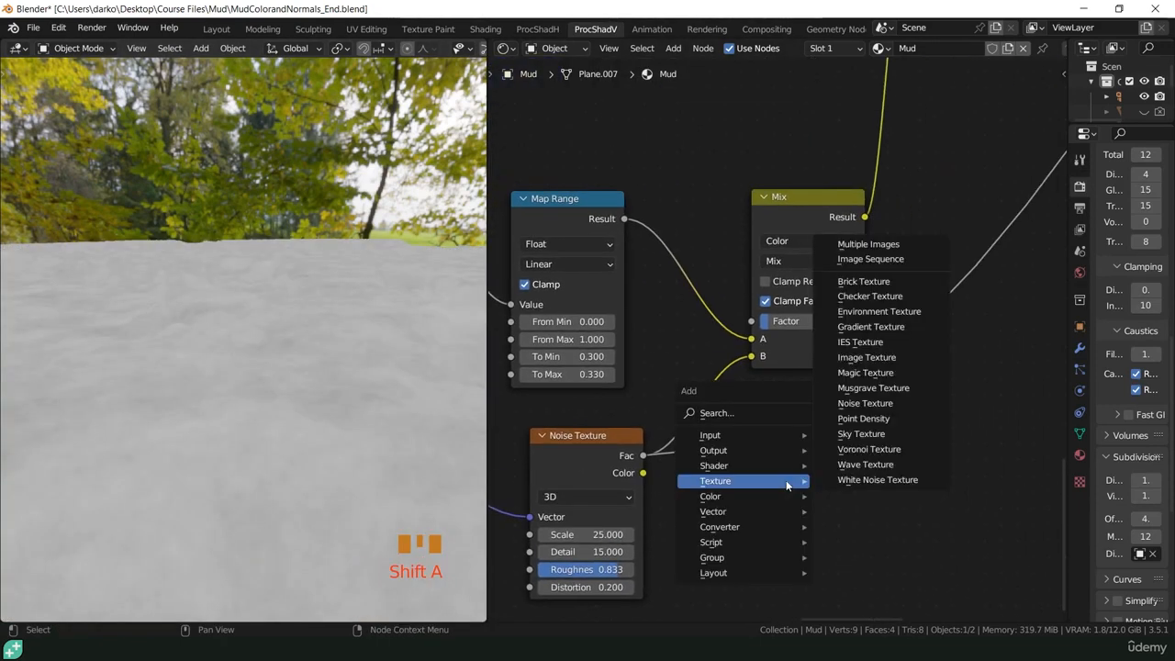
mouse_move(750, 529)
left_click(877, 359)
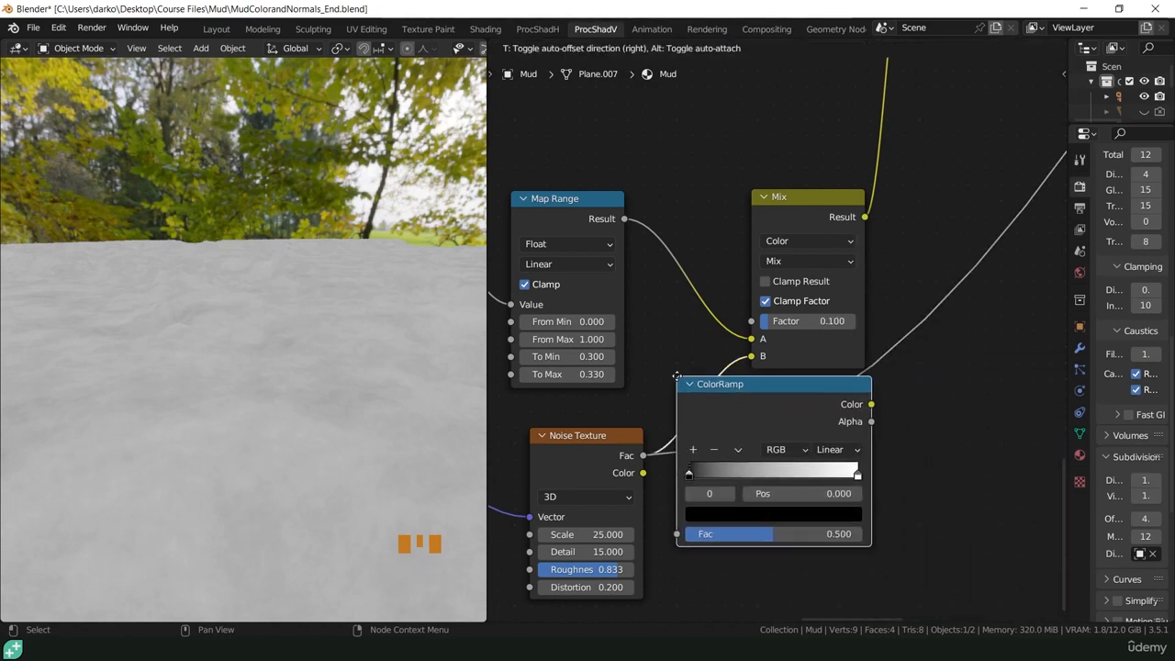
left_click(708, 377)
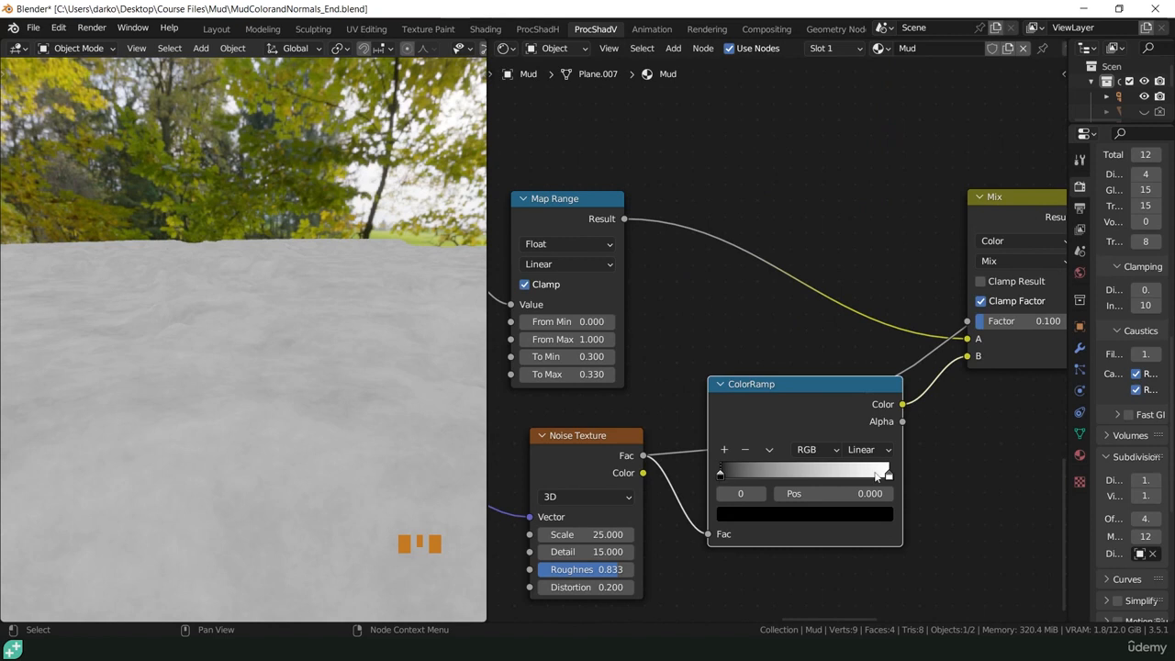
- Tighten the ColorRamp by moving the black stop inward and the white stop to 0.585, and preview the Principled BSDF again
left_click_drag(721, 472, 785, 472)
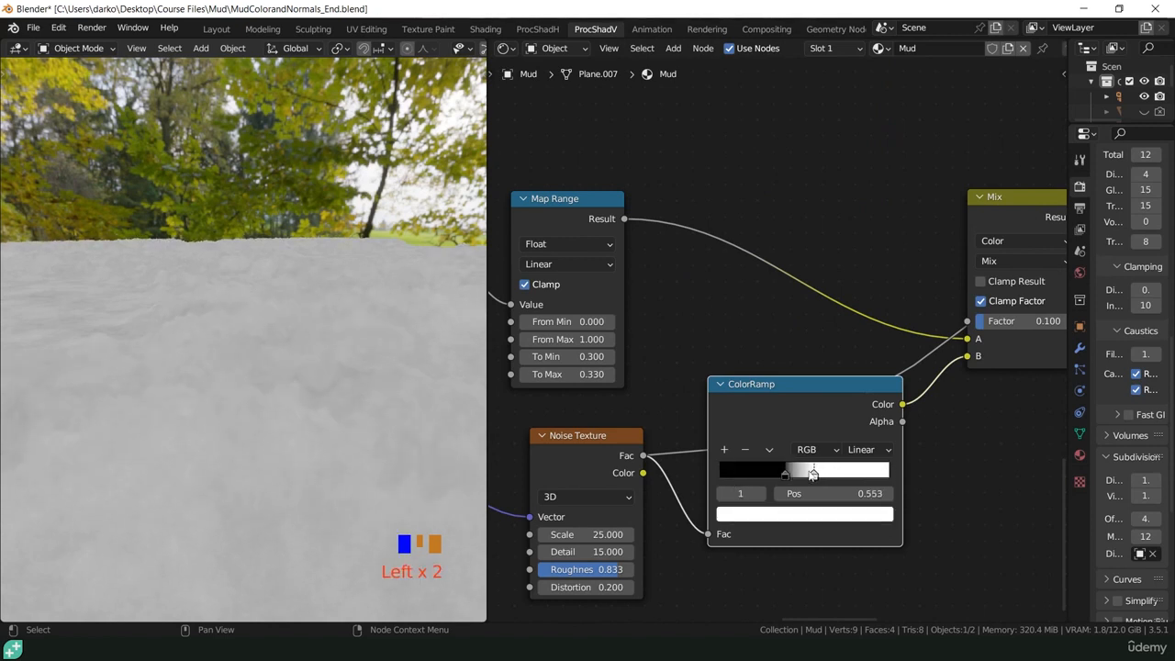
scroll(825, 419, "down", 10)
middle_click_drag(873, 399, 572, 572, "shift")
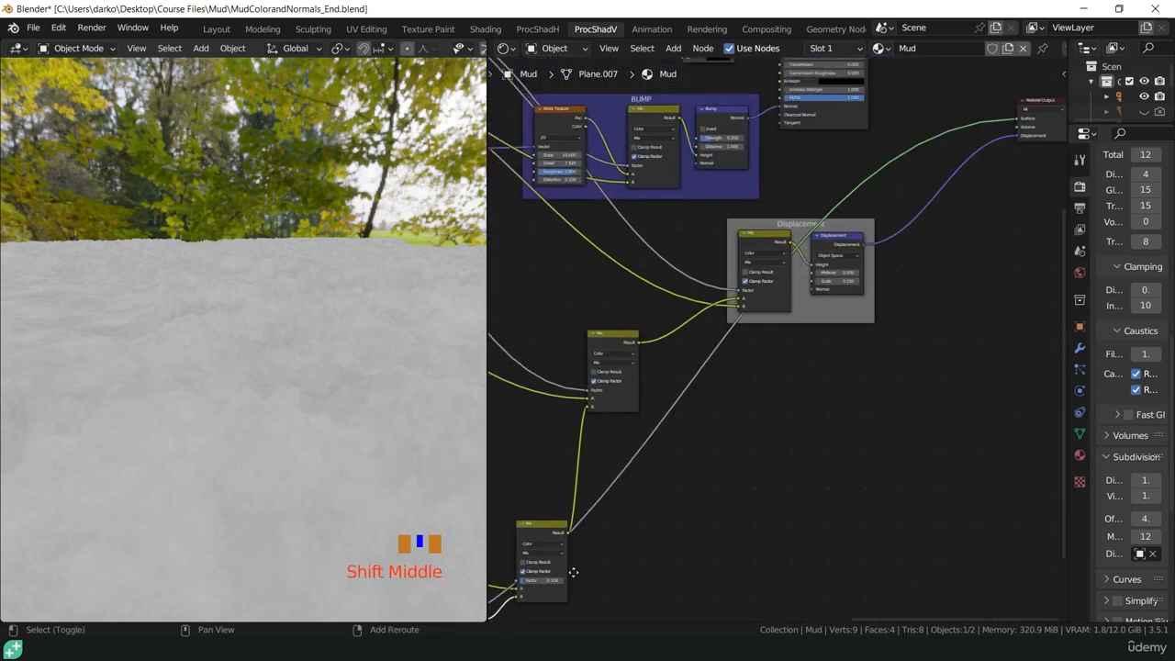
scroll(912, 294, "down", 9)
middle_click_drag(912, 295, 740, 446)
scroll(698, 417, "up", 8)
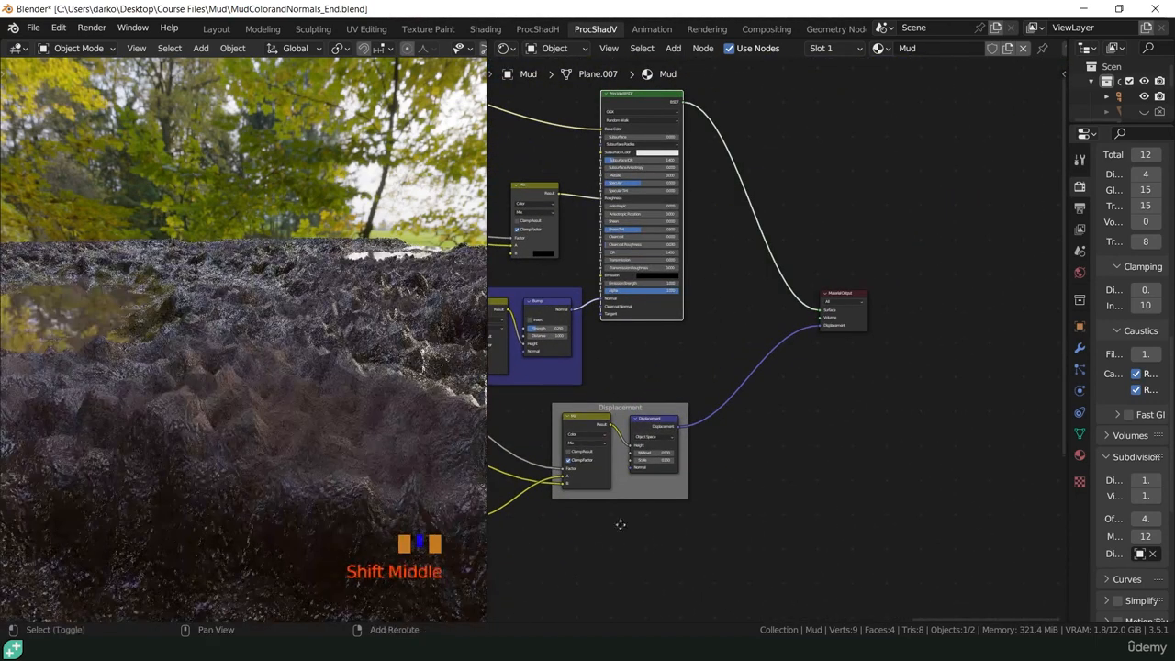
- Try the Add blending mode on the Mix node that combines the remapped noise with the ColorRamp
middle_click_drag(618, 525, 831, 371, "shift")
middle_click_drag(623, 552, 682, 466, "shift")
scroll(682, 466, "up", 11)
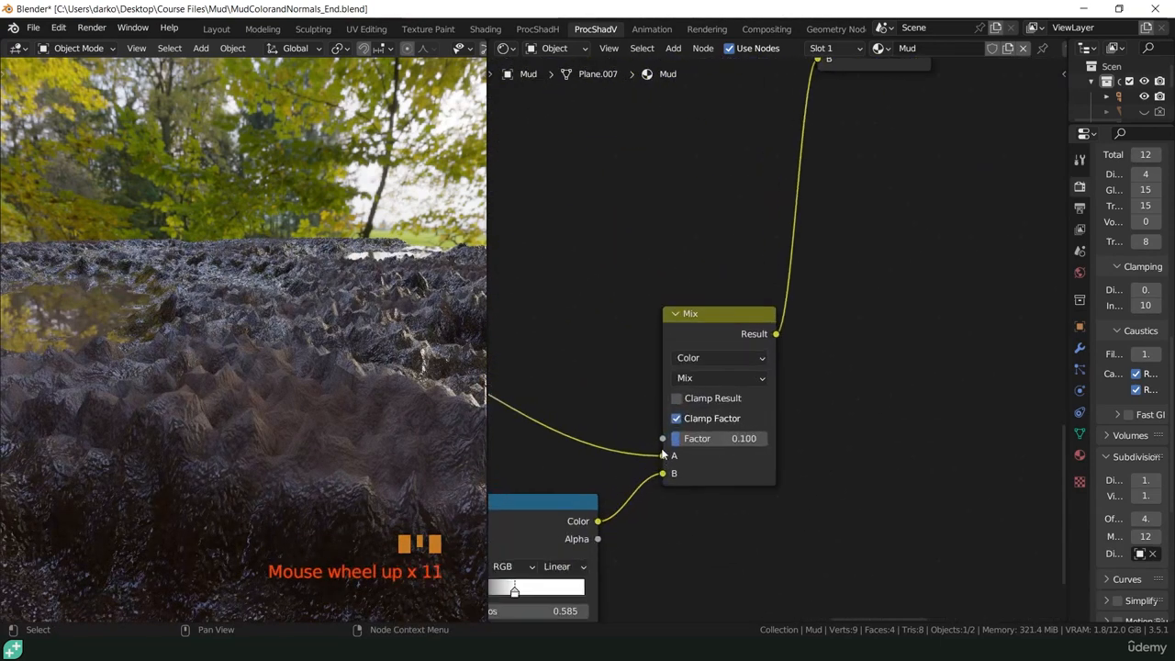
middle_click_drag(628, 510, 790, 434, "shift")
scroll(790, 434, "up", 4)
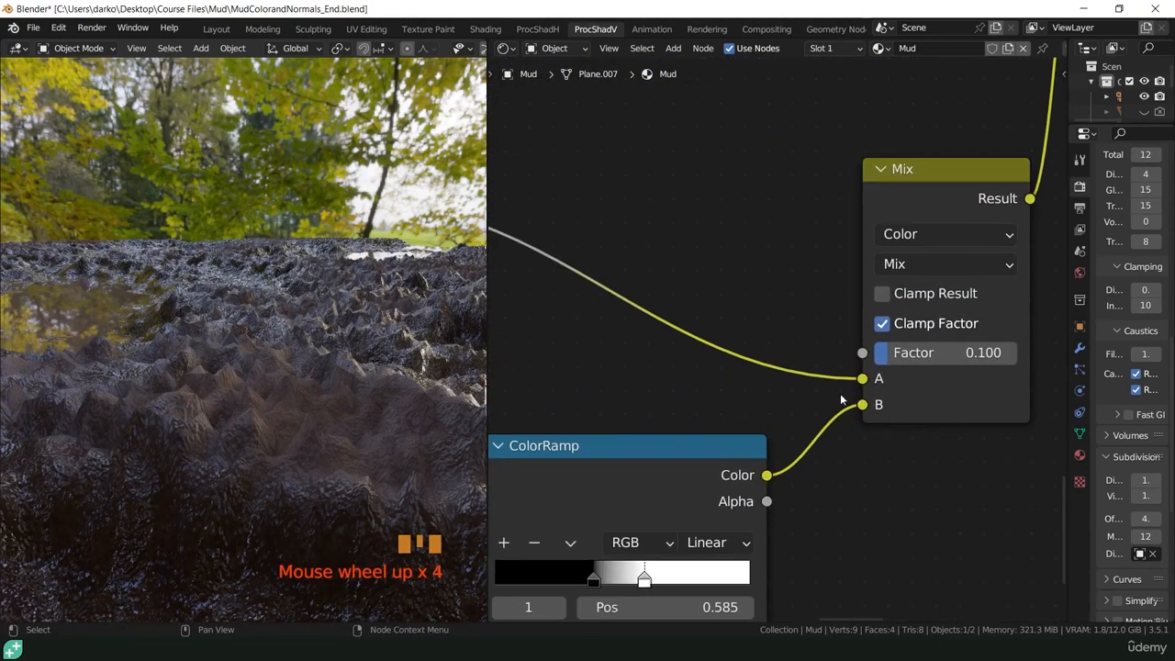
middle_click_drag(931, 244, 820, 323)
left_click(822, 340)
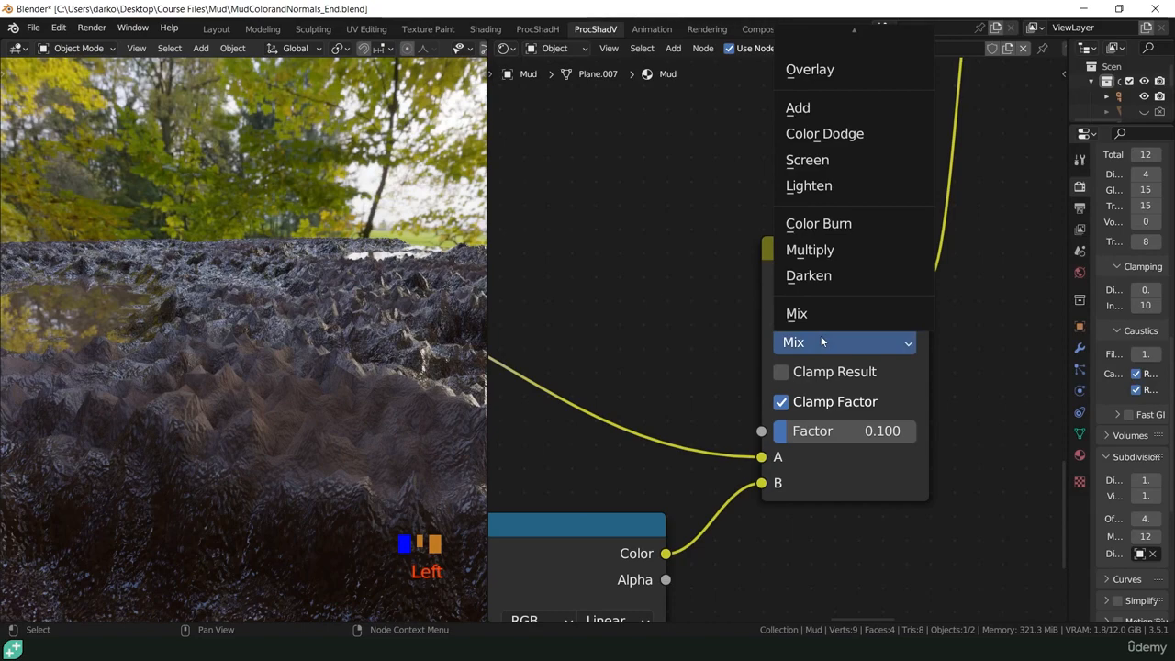
left_click(808, 110)
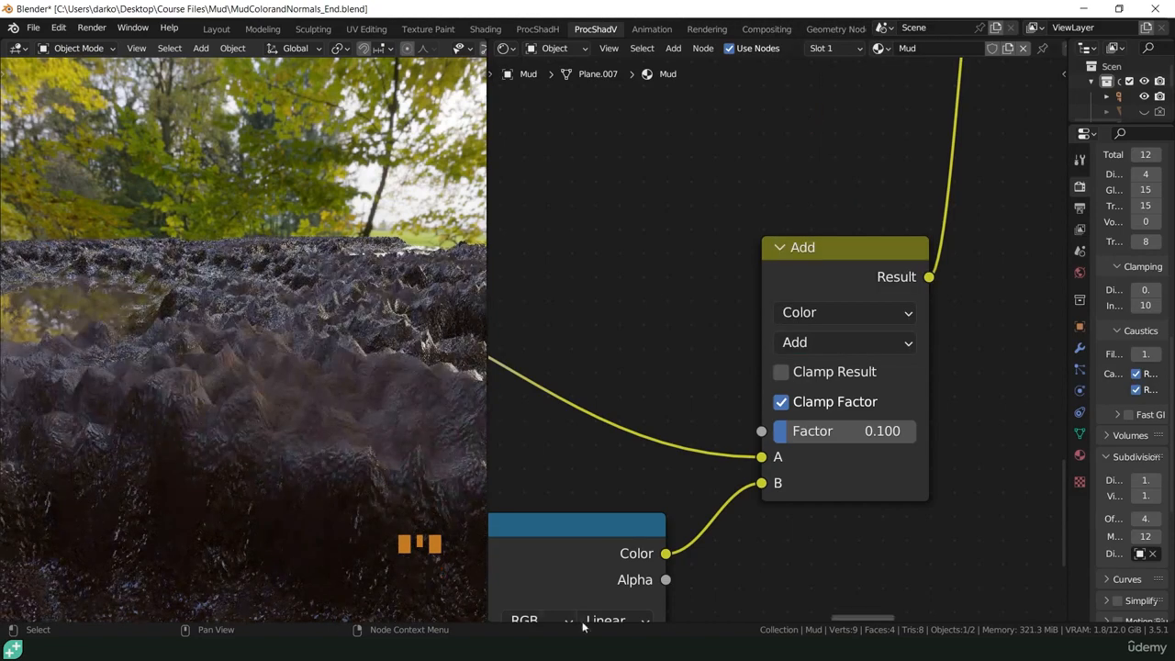
- Try lower Factor values, down to 0.000, on the Mix node in Add mode
middle_click_drag(660, 553, 758, 411)
left_click_drag(964, 288, 918, 287, "shift")
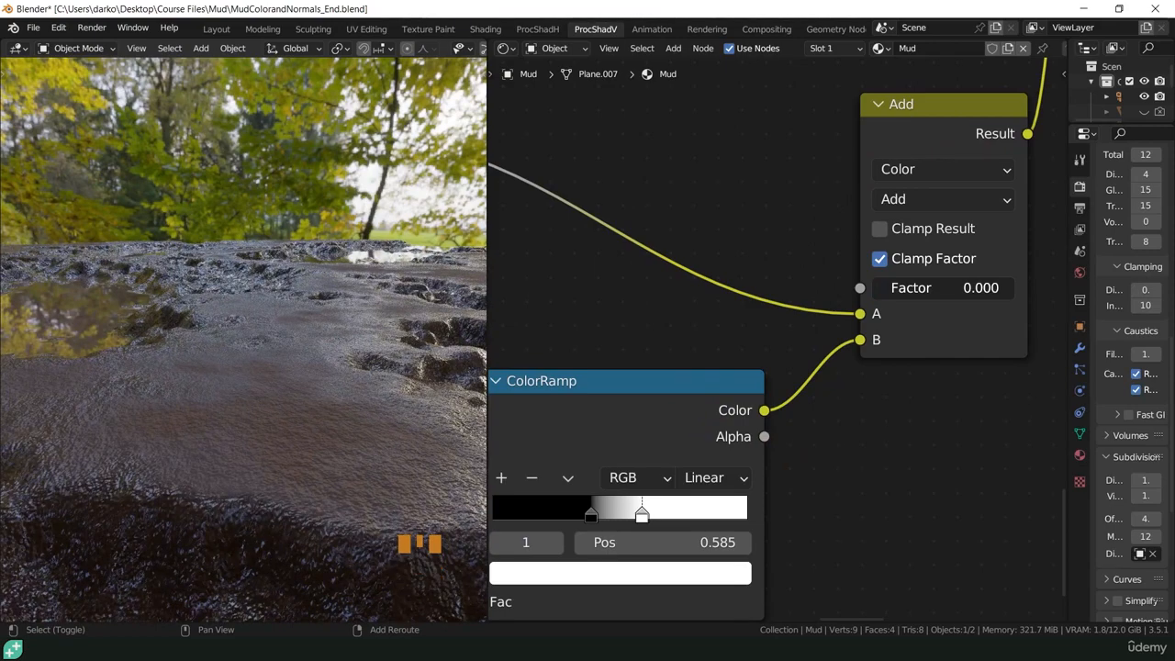
mouse_move(928, 288)
left_mouse_down("shift")
mouse_move(983, 287)
mouse_move(948, 288)
left_mouse_up("shift")
- Switch the Mix node's blending mode to Difference and set its Factor to 0.060
left_click(929, 200)
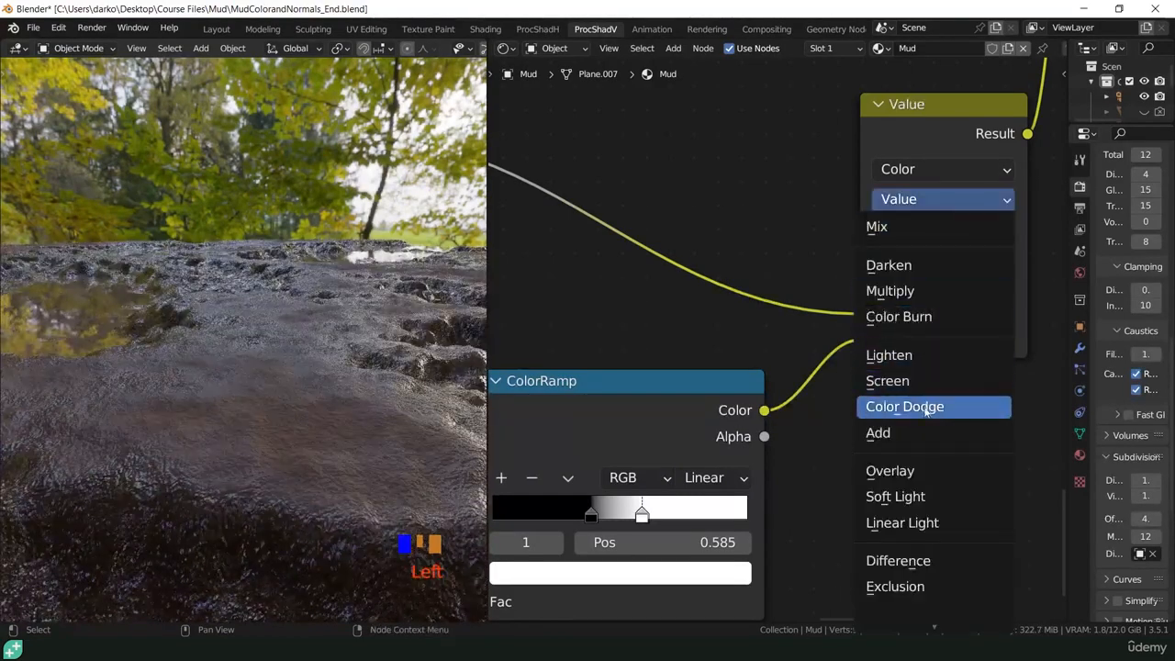
left_click(898, 560)
left_click_drag(890, 287, 956, 288)
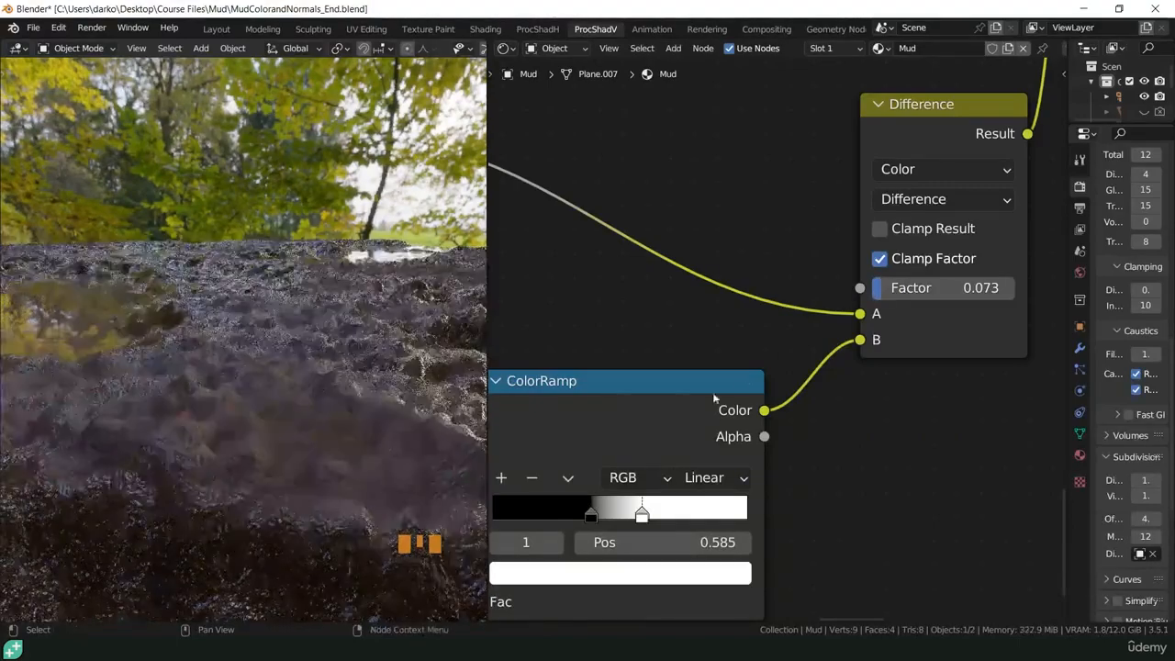
middle_click_drag(389, 389, 345, 505)
scroll(333, 453, "down", 10)
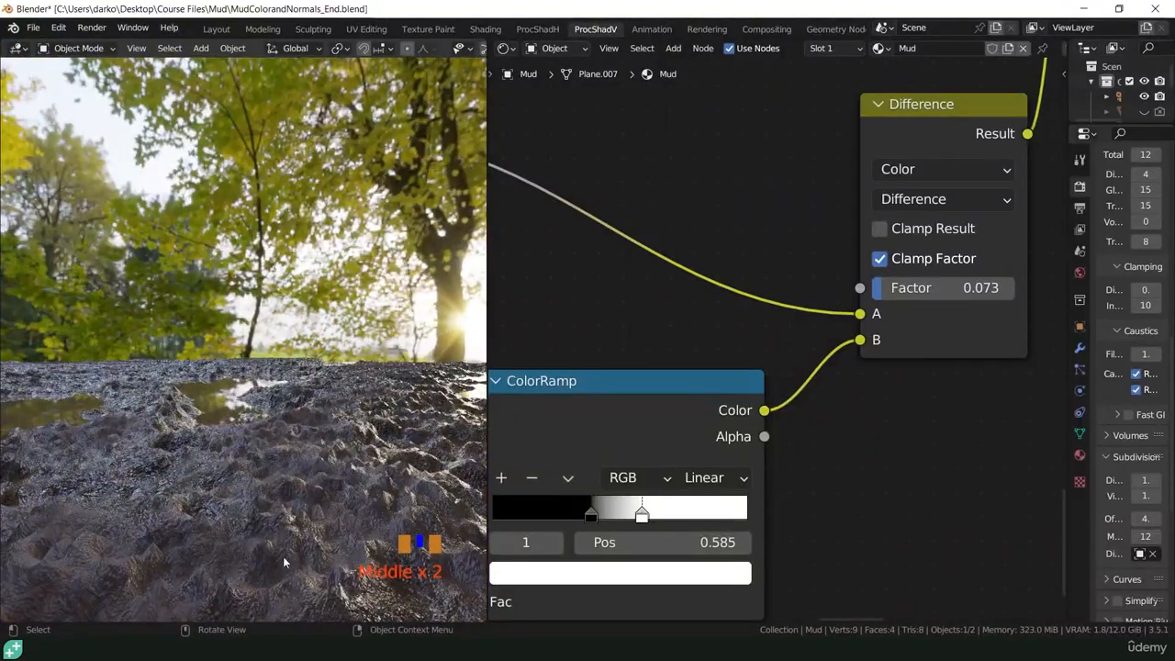
left_click_drag(899, 288, 880, 288, "shift")
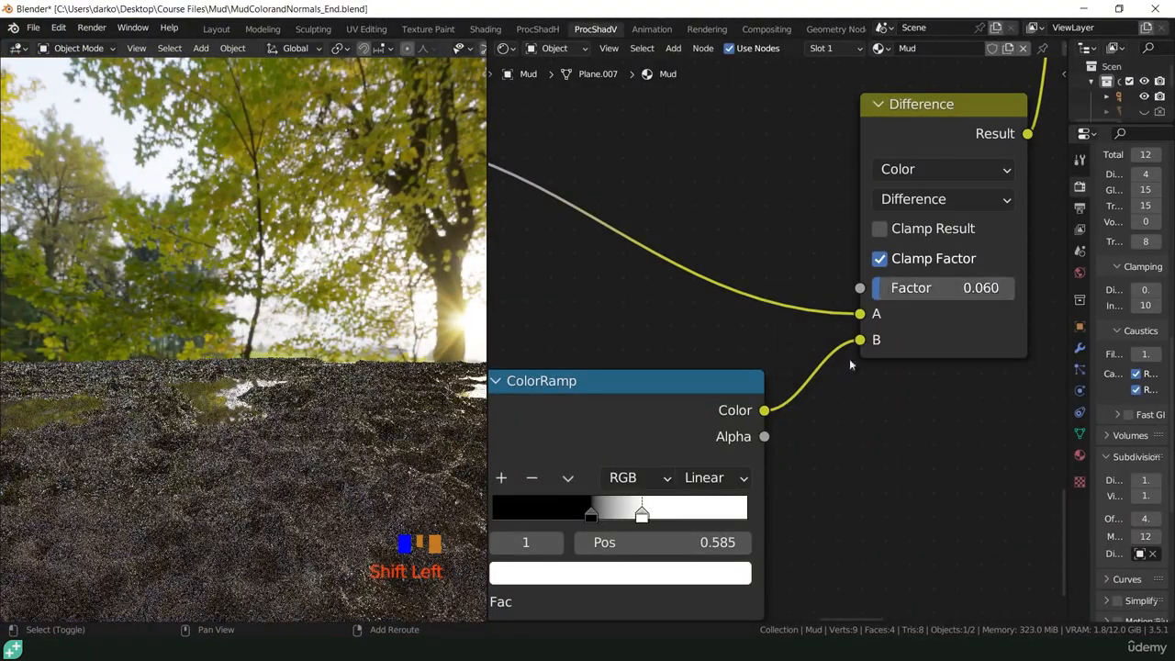
- Widen the second noise's ColorRamp gradient by moving the black stop to 0.258 and the white stop to 0.724
left_click_drag(589, 520, 554, 517)
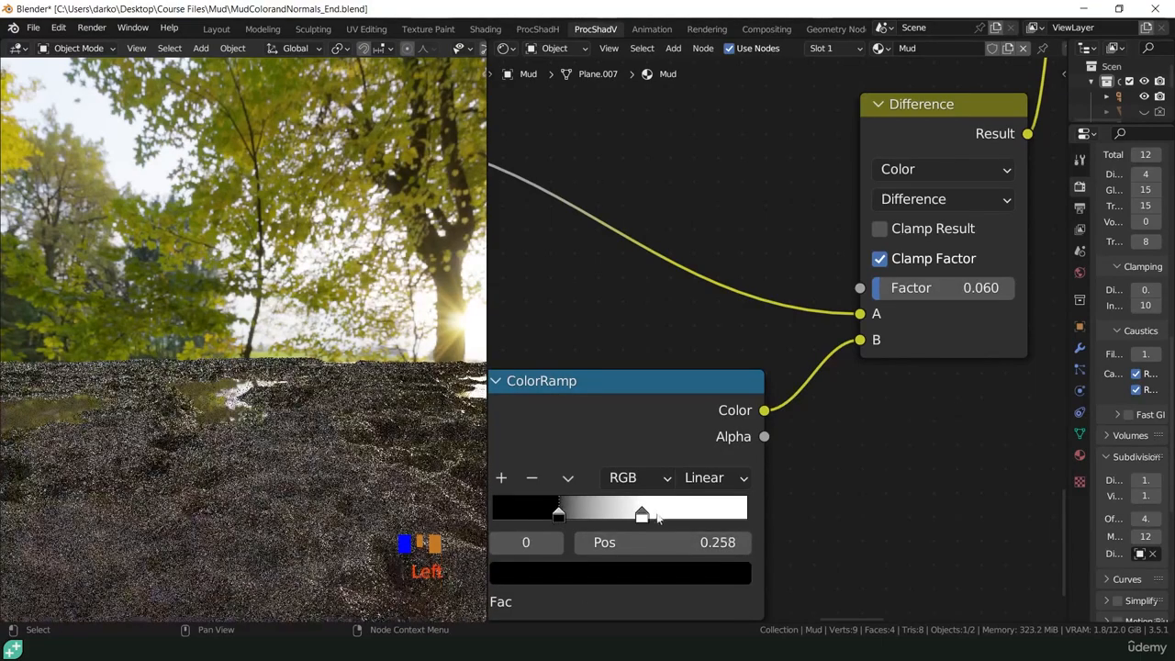
left_click_drag(643, 516, 677, 517)
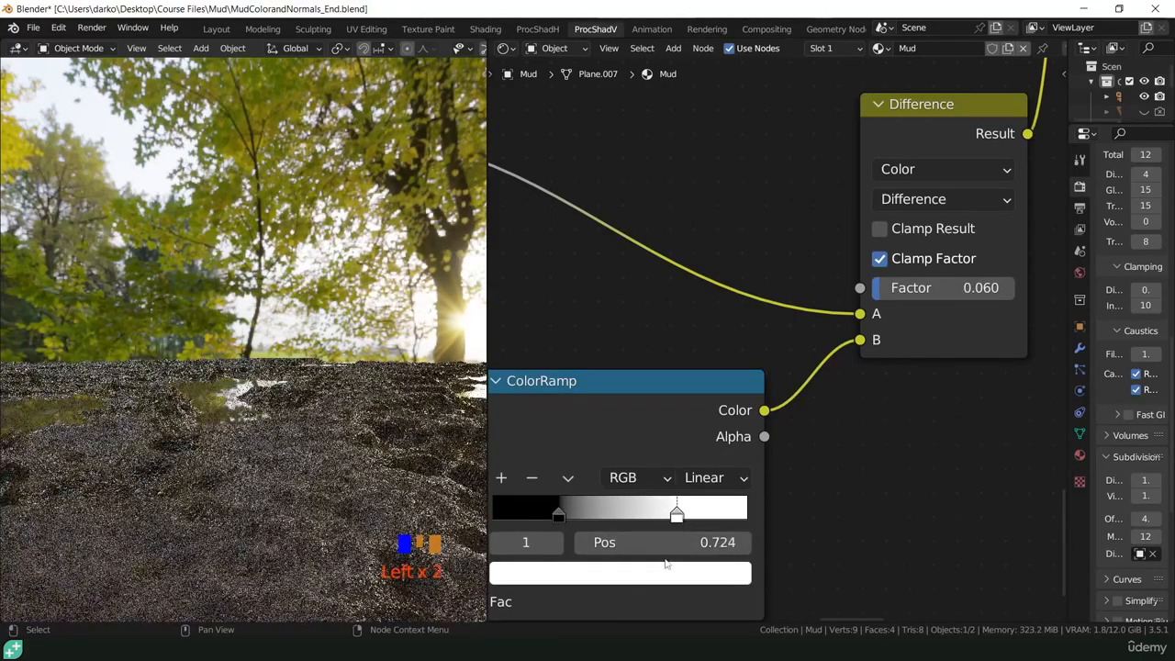
middle_click_drag(385, 521, 386, 486)
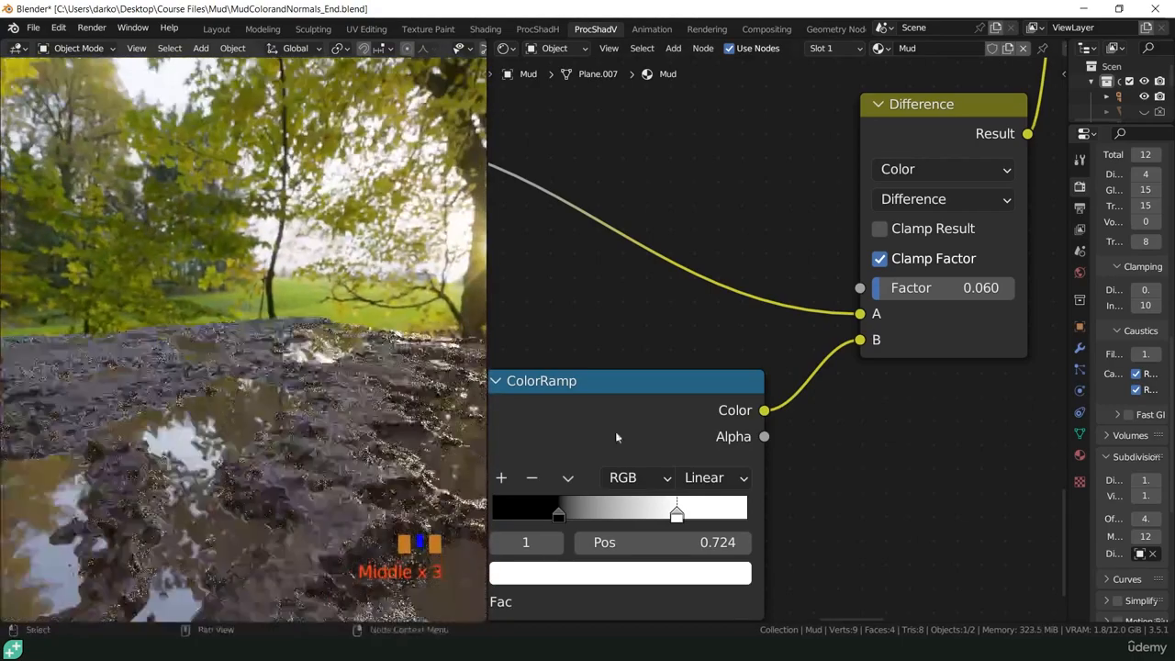
- Soften the ColorRamp that masks the displacement Mix by moving the white stop outward and the black stop to 0.196
scroll(615, 431, "down", 3)
middle_click_drag(642, 400, 765, 564, "shift")
scroll(728, 411, "down", 10)
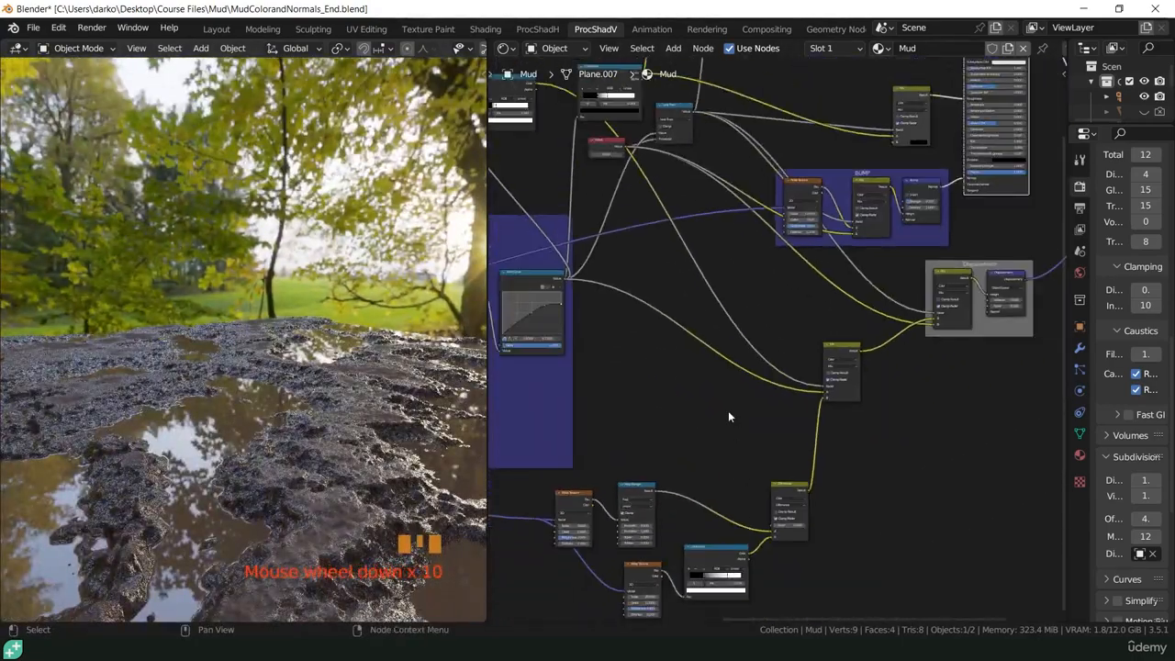
middle_click_drag(656, 280, 777, 625, "shift")
scroll(625, 450, "up", 20)
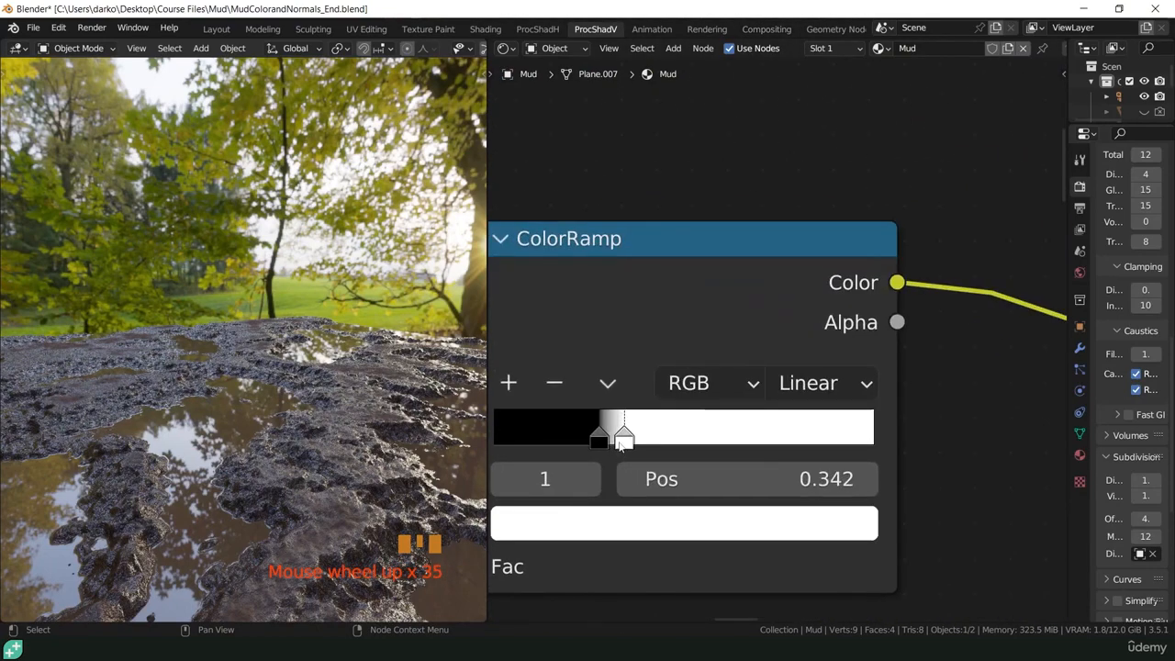
scroll(375, 497, "up", 2)
middle_click_drag(378, 495, 354, 441, "shift")
scroll(352, 439, "up", 1)
scroll(352, 439, "up", 3)
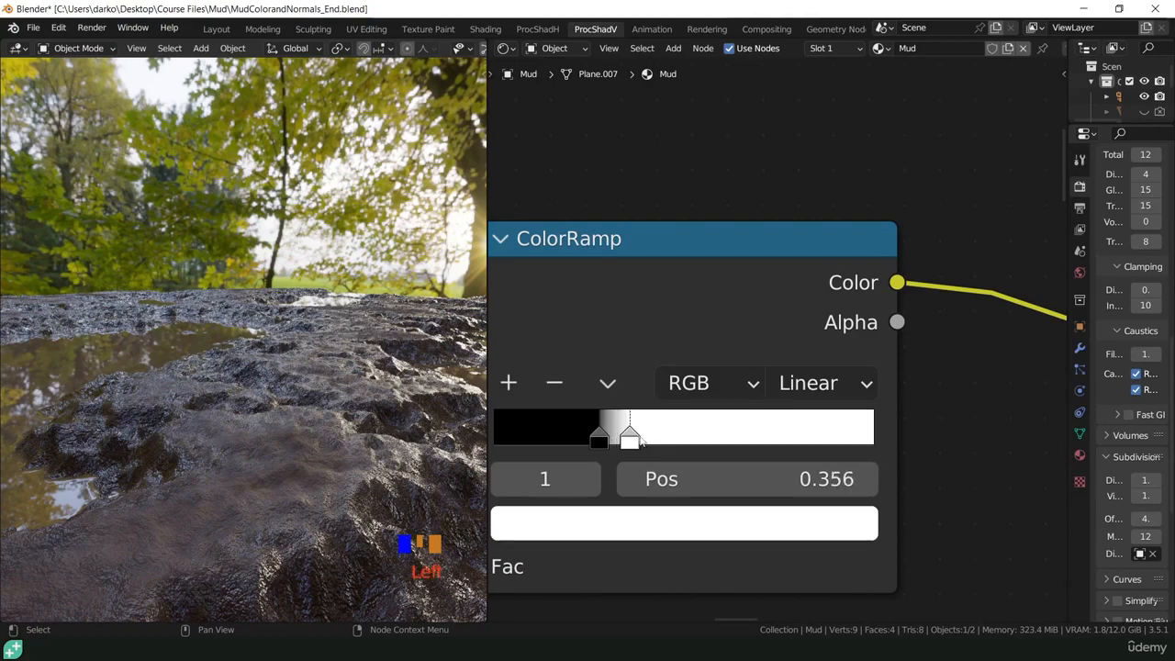
left_click_drag(641, 441, 710, 444)
left_click_drag(582, 439, 574, 439)
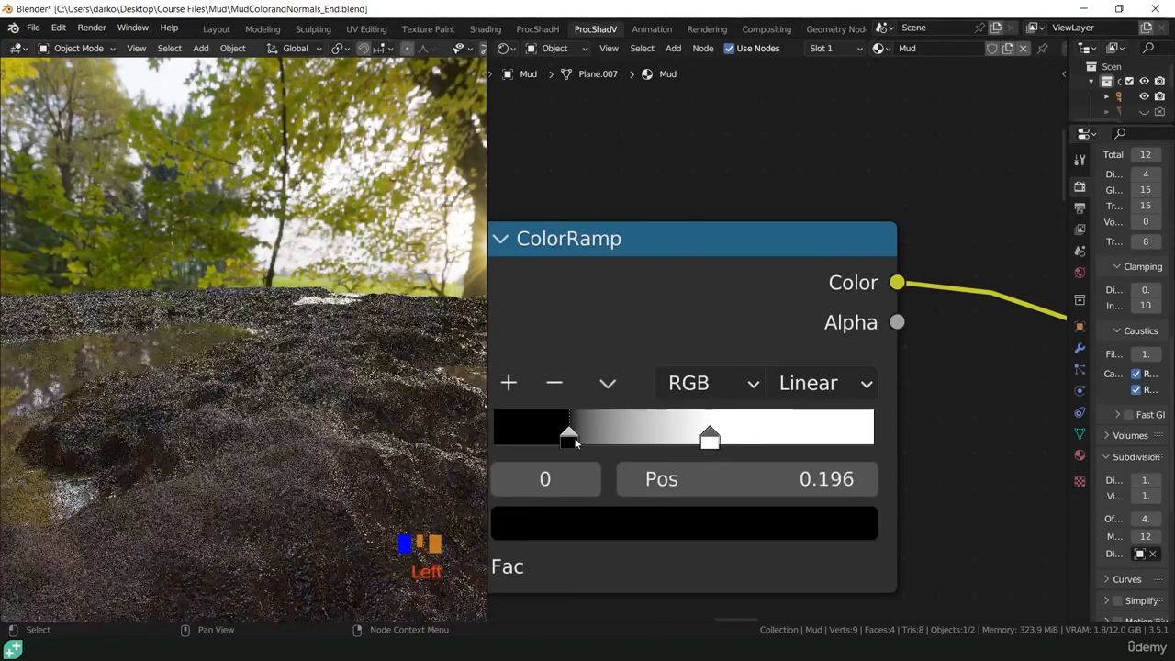
- Examine the displaced mud surface around the puddles from several angles and distances
scroll(292, 490, "down", 10)
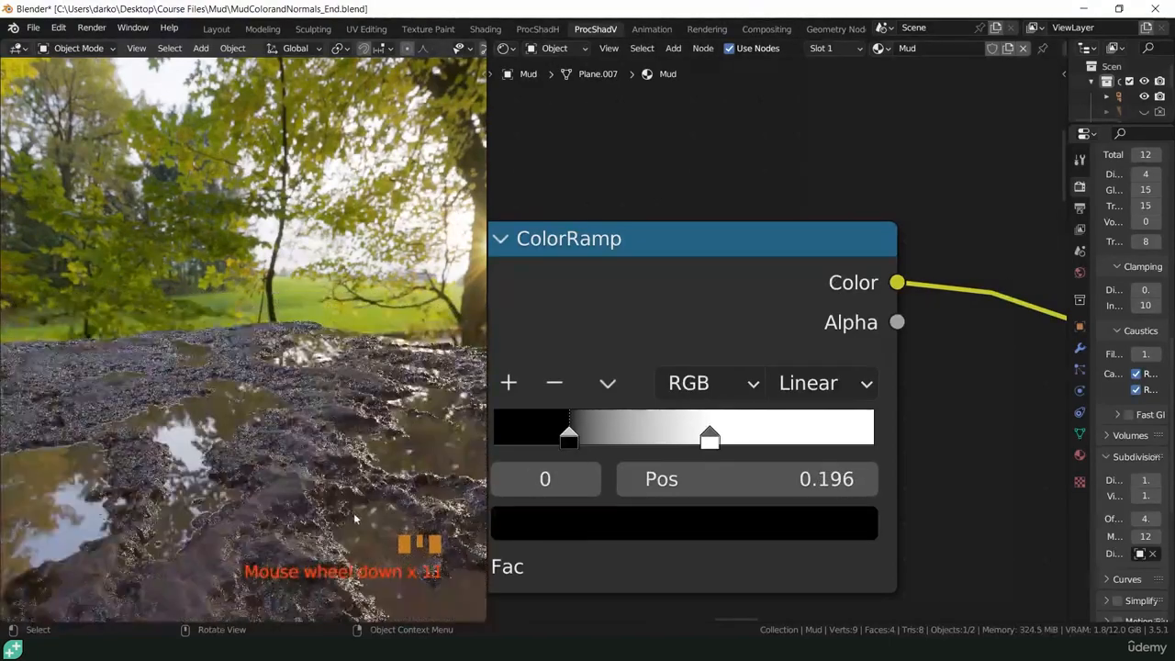
middle_click_drag(353, 512, 378, 428, "shift")
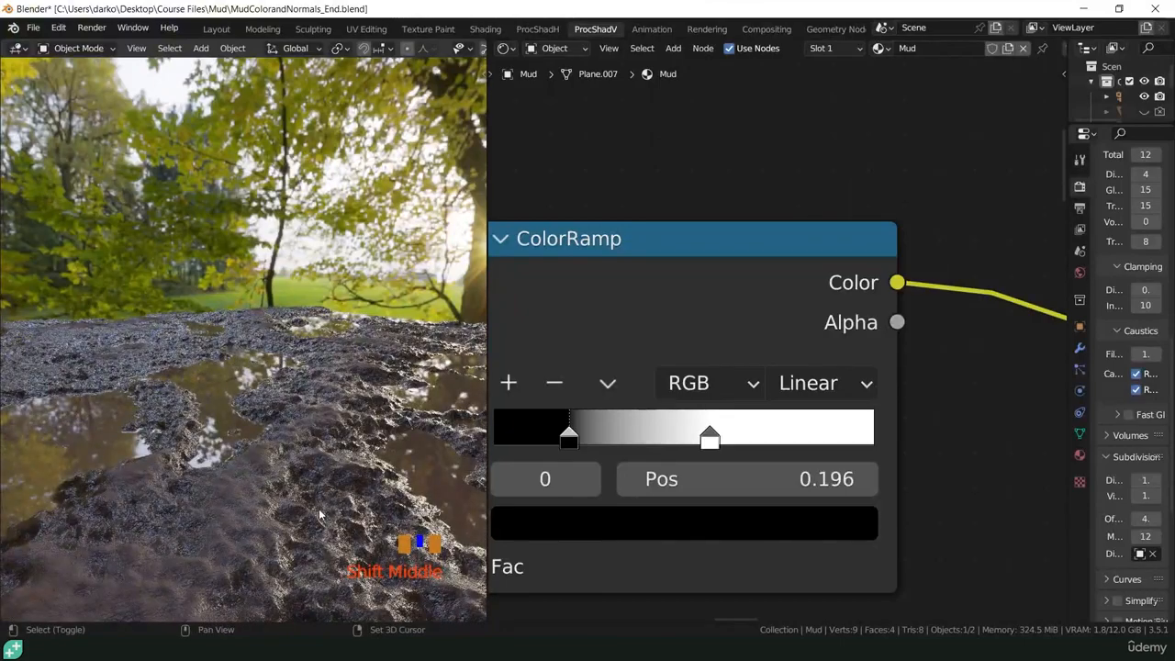
middle_click_drag(320, 515, 298, 475, "shift")
scroll(324, 494, "down", 6)
scroll(296, 483, "up", 2)
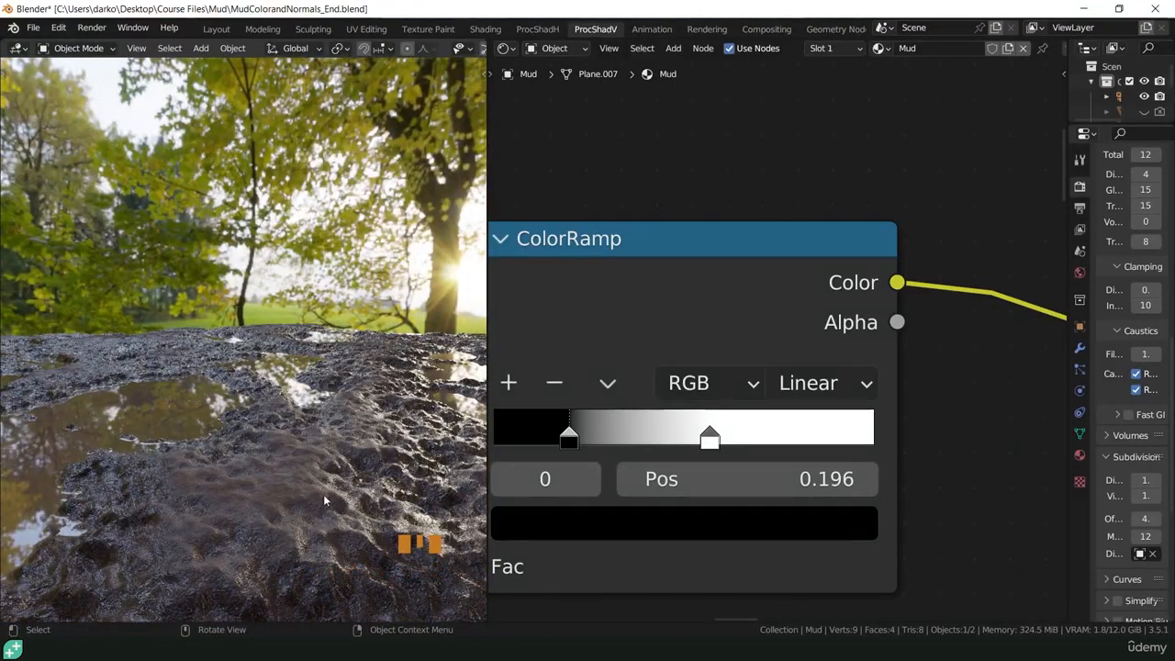
middle_click_drag(382, 486, 243, 477)
scroll(237, 470, "up", 3)
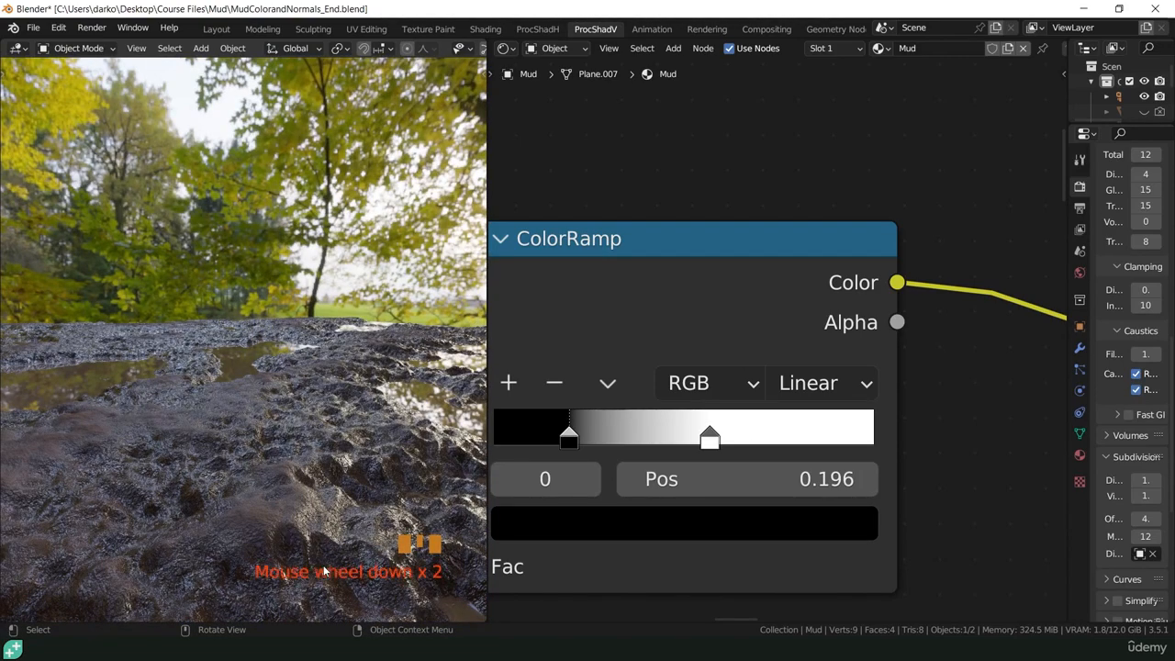
middle_click_drag(323, 572, 315, 506)
scroll(331, 500, "up", 3)
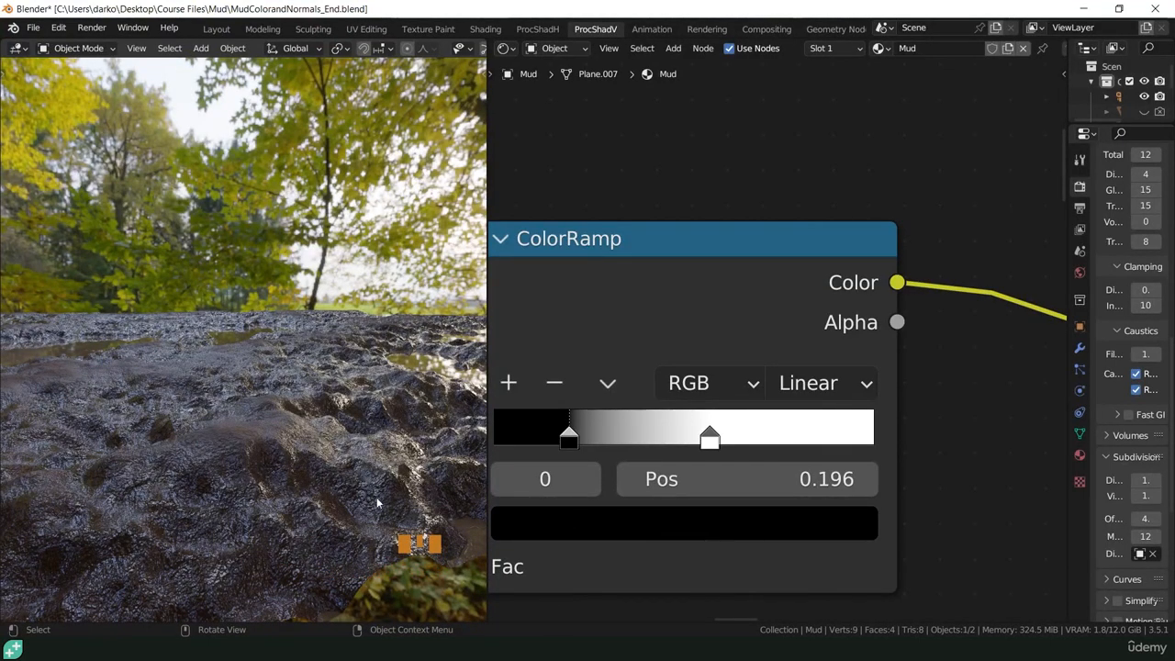
middle_click_drag(377, 502, 370, 479)
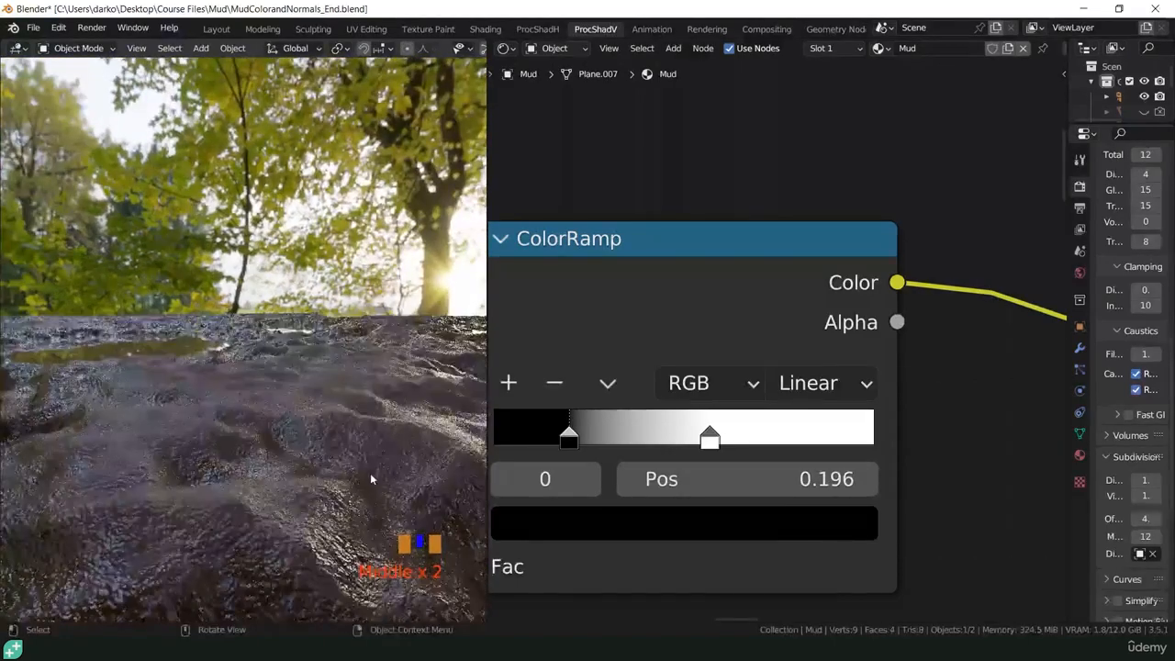
scroll(288, 548, "down", 3)
middle_click_drag(202, 487, 275, 459)
scroll(246, 475, "down", 2)
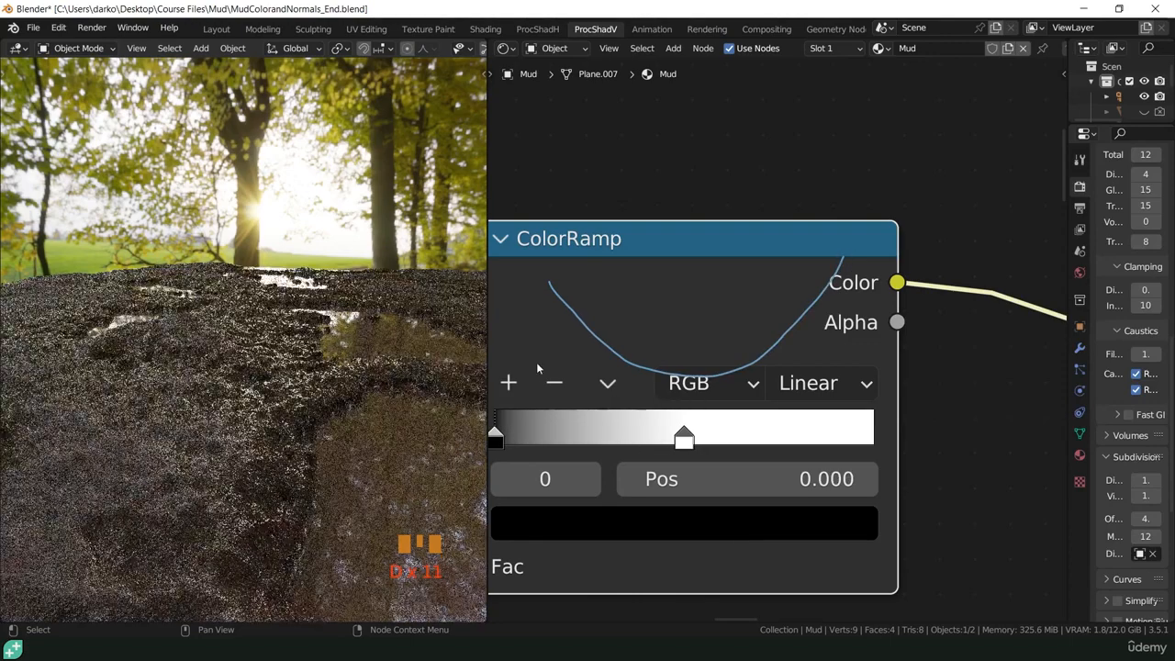
- Annotate a steep-sided dip profile with freehand strokes over the mask ColorRamp
key("d")
left_click_drag(517, 344, 566, 397)
mouse_move(588, 493)
left_mouse_down()
mouse_move(698, 501)
mouse_move(702, 334)
left_mouse_up()
left_click_drag(808, 338, 806, 342)
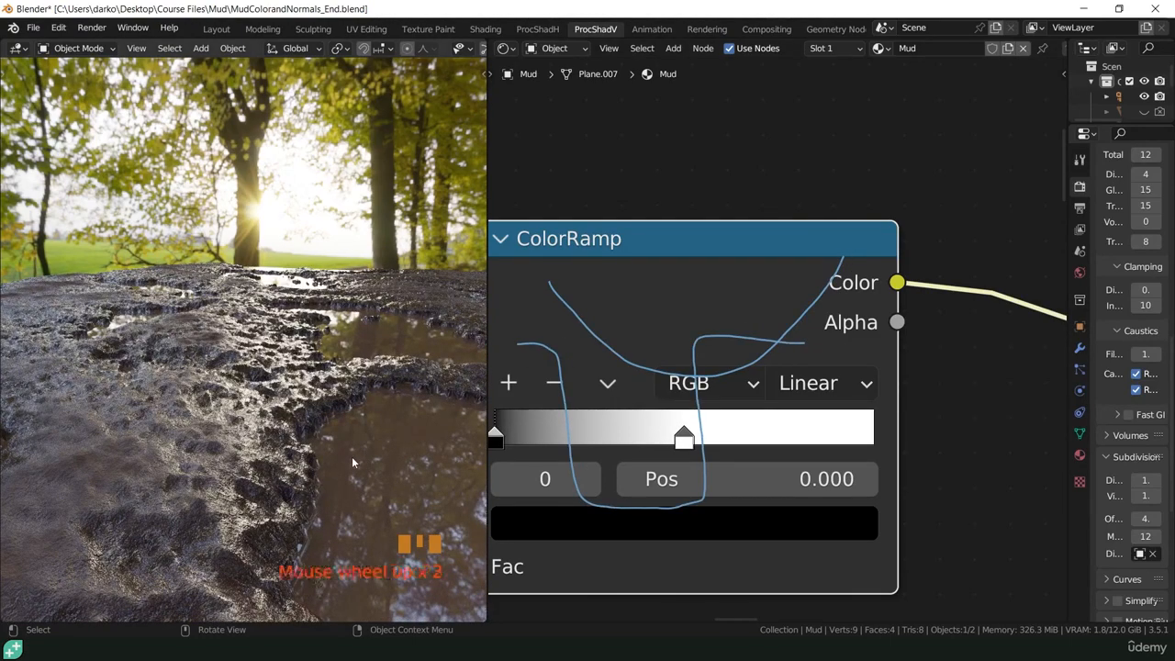
- Examine the steep mud bank along the puddle's edge up close
scroll(352, 459, "up", 1)
middle_click_drag(352, 459, 393, 496)
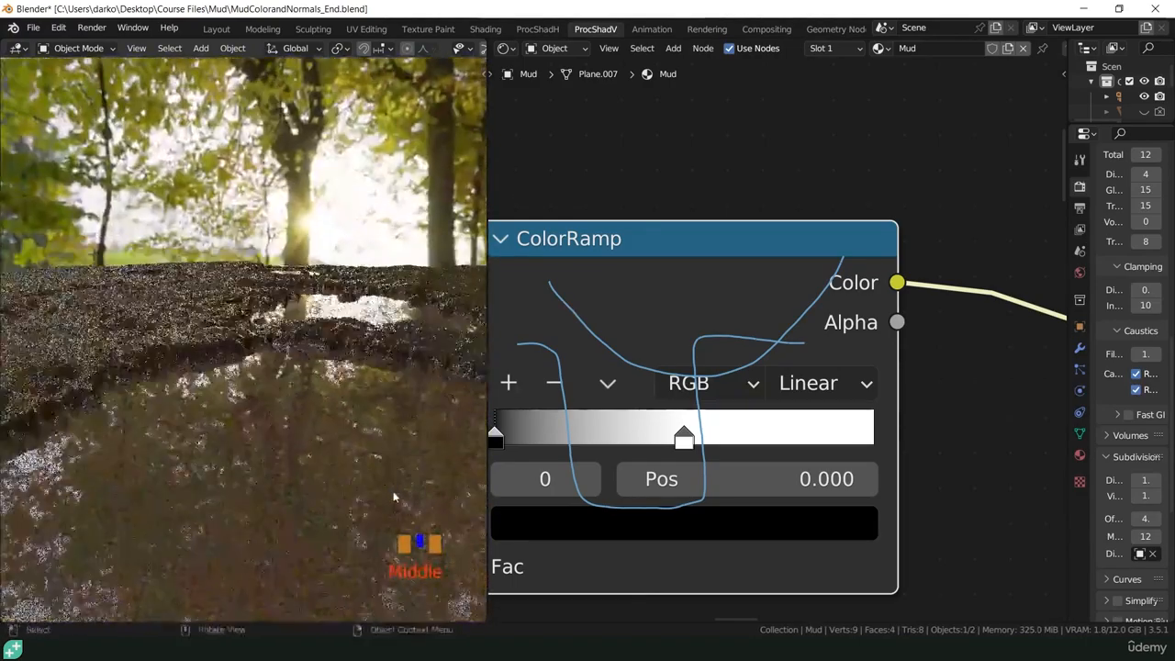
scroll(339, 481, "down", 7)
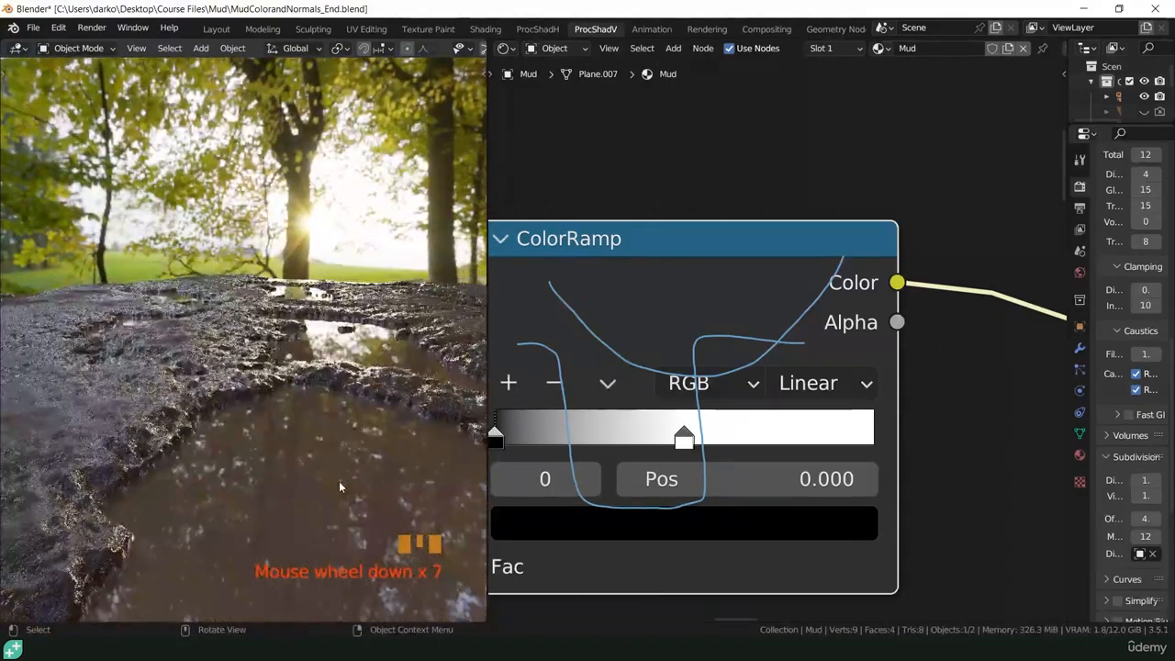
scroll(174, 441, "up", 18)
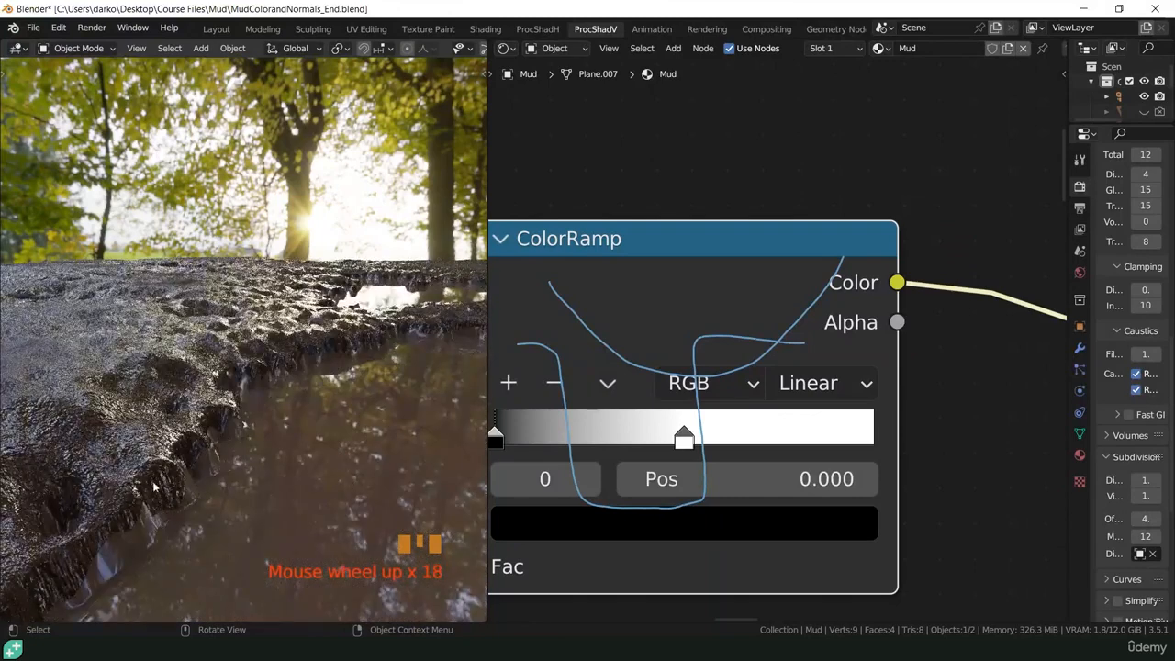
- Examine the node tree to find the level in the Value node feeding the Less Than threshold
scroll(790, 392, "down", 20)
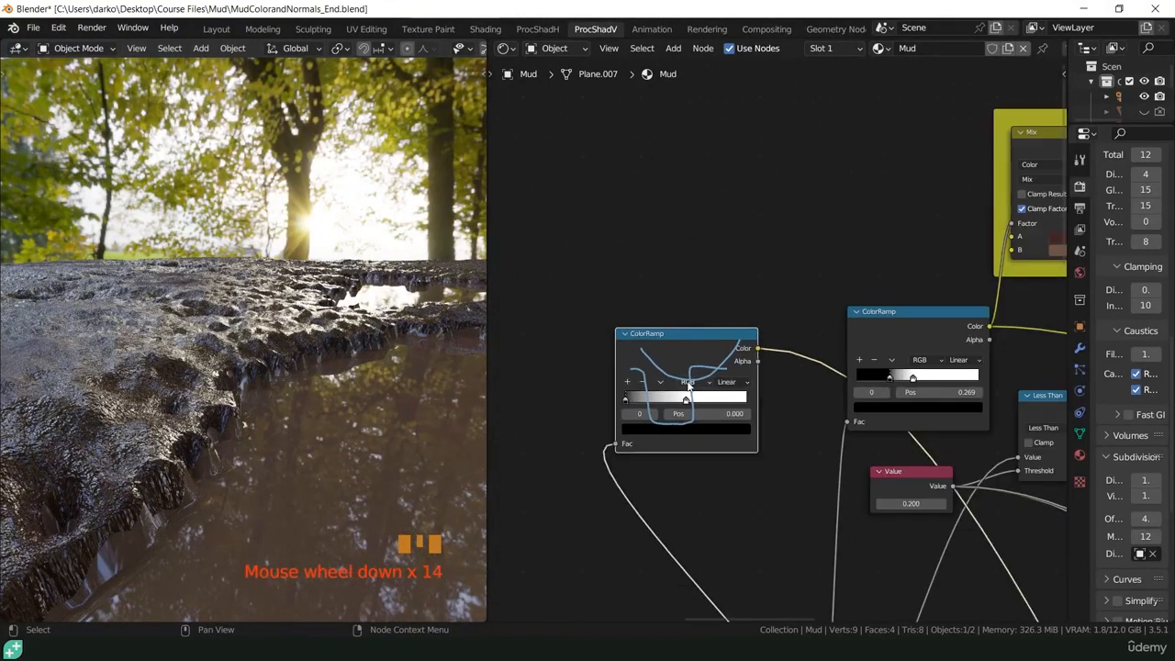
middle_click_drag(790, 391, 624, 328, "shift")
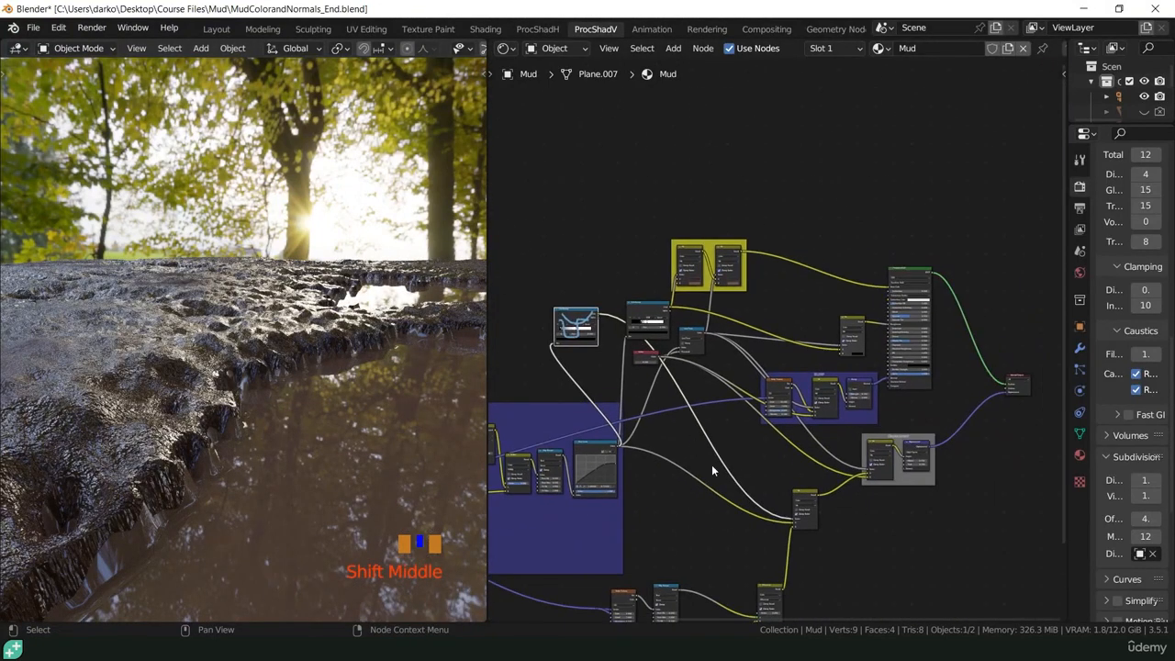
middle_click_drag(708, 472, 740, 380)
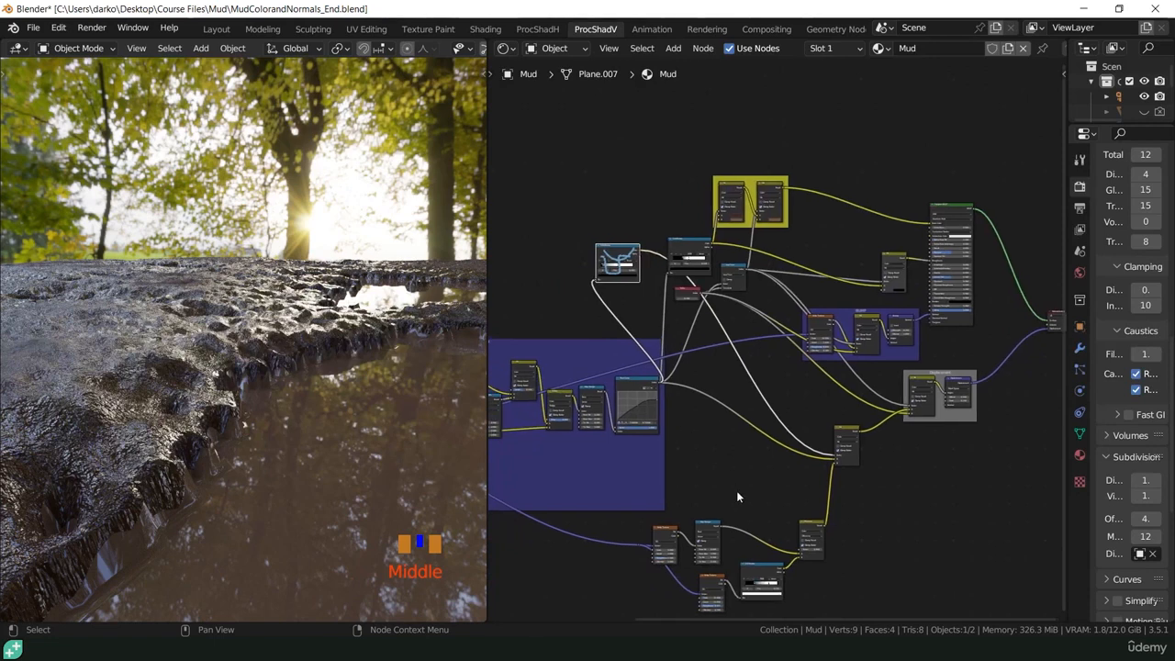
scroll(736, 496, "up", 3)
middle_click_drag(701, 259, 674, 450, "shift")
scroll(646, 395, "up", 16)
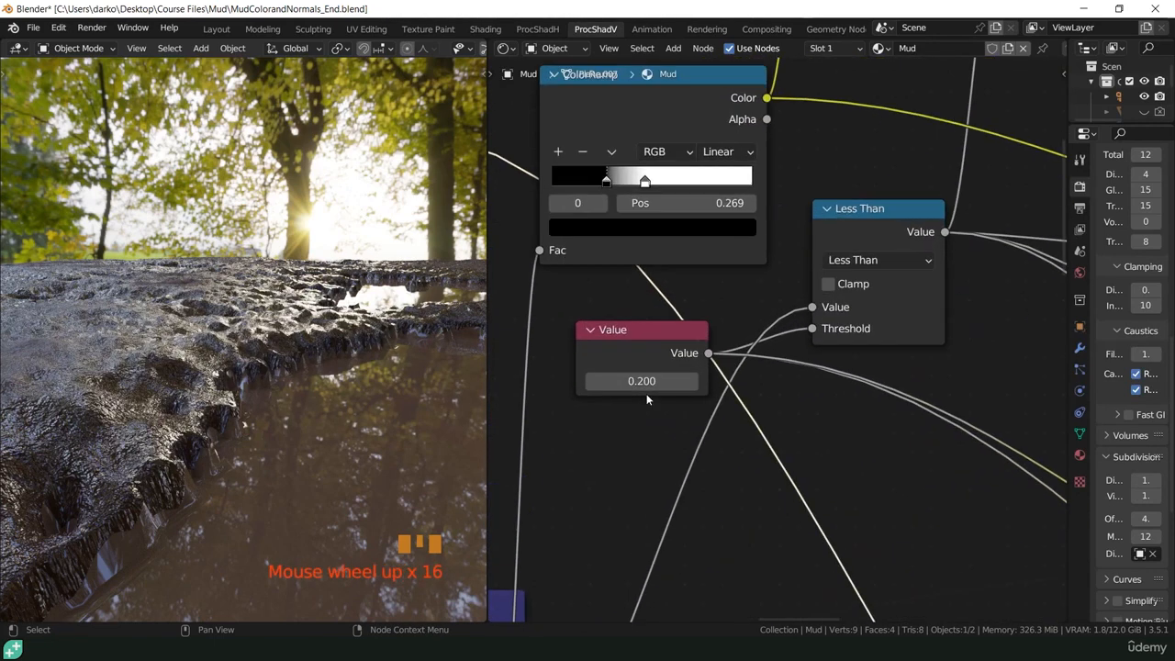
scroll(657, 410, "down", 6)
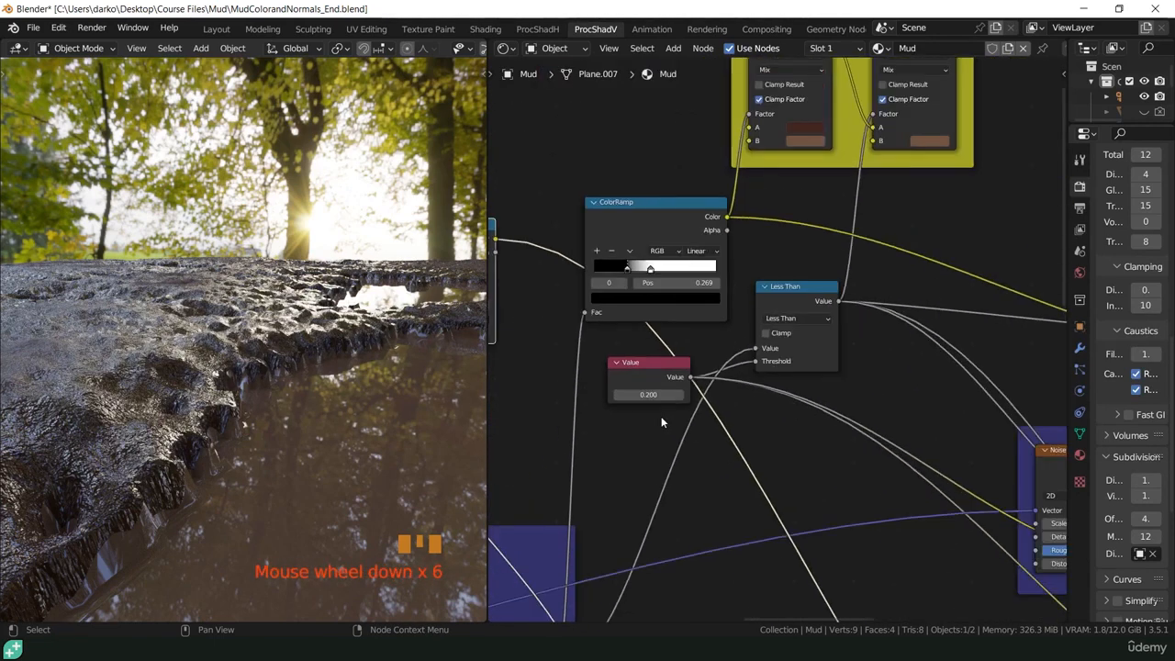
scroll(662, 416, "down", 8)
middle_click_drag(523, 345, 647, 401, "shift")
scroll(651, 401, "up", 12)
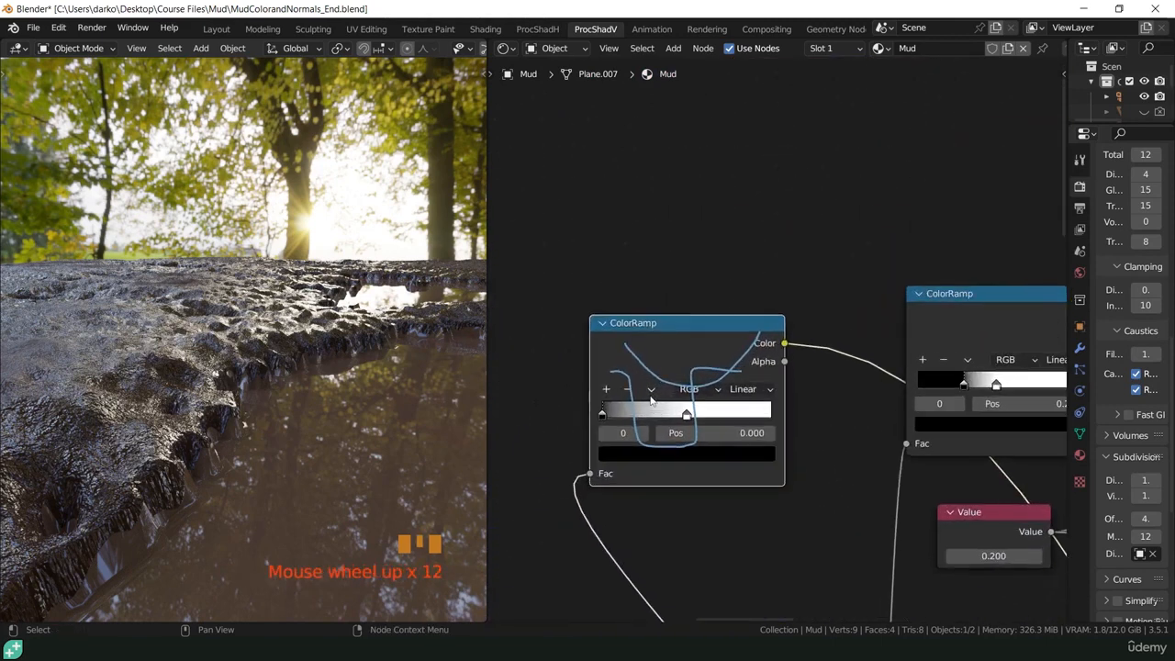
- Erase the freehand annotations drawn over the mask ColorRamp
scroll(651, 401, "up", 4)
right_click_drag(567, 285, 790, 316)
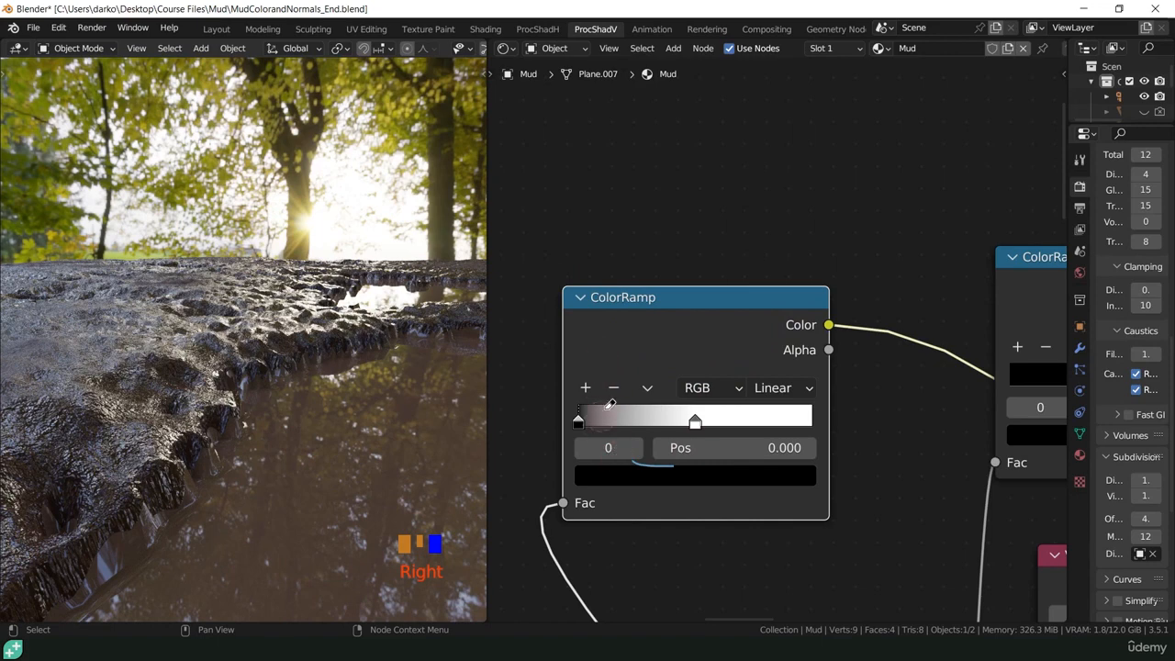
mouse_move(610, 404)
right_mouse_down()
mouse_move(637, 450)
mouse_move(641, 522)
right_mouse_up()
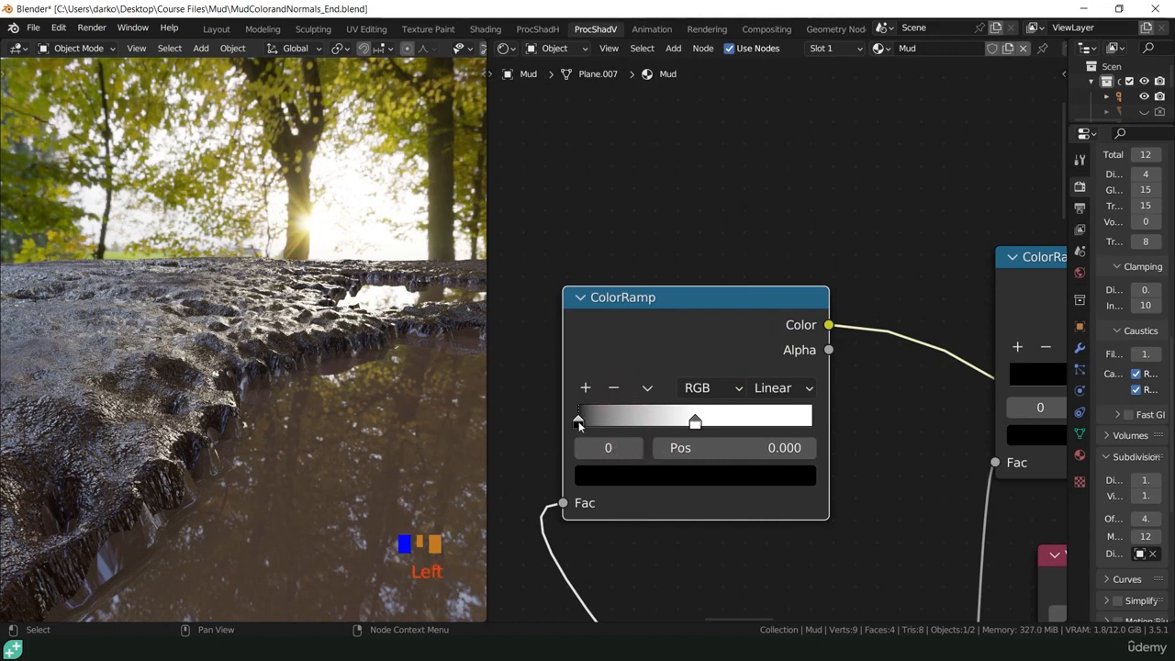
- Set the mask ColorRamp's black stop position to 0.2 and inspect the mud edge at the puddle
left_click(710, 448)
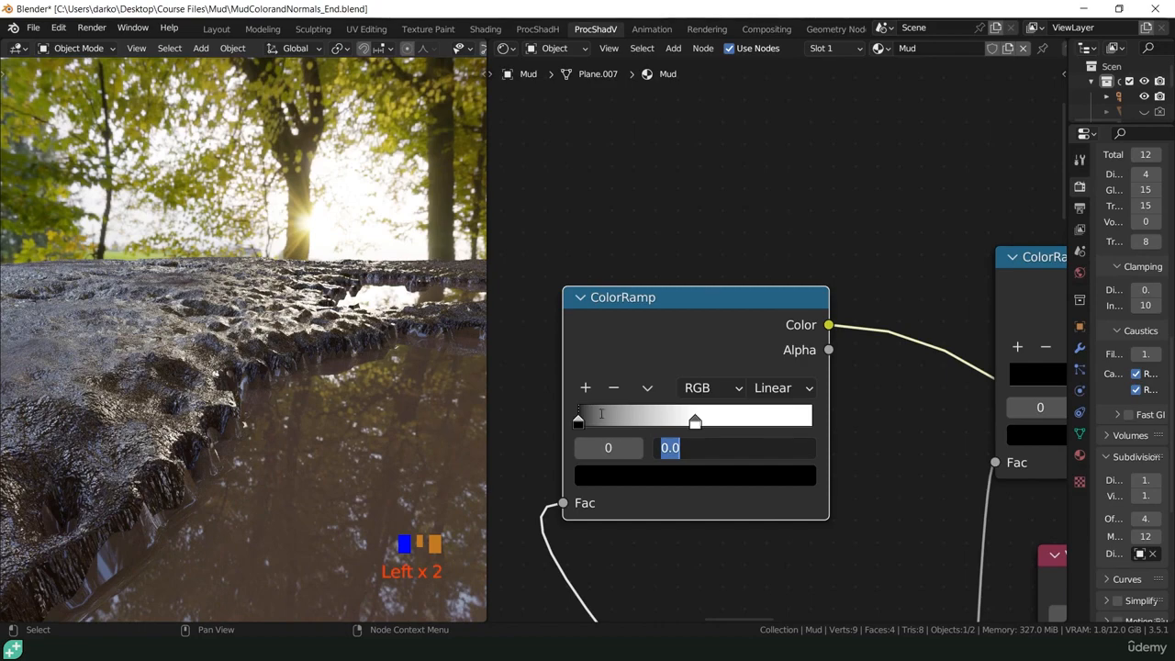
type(".2")
key("Return")
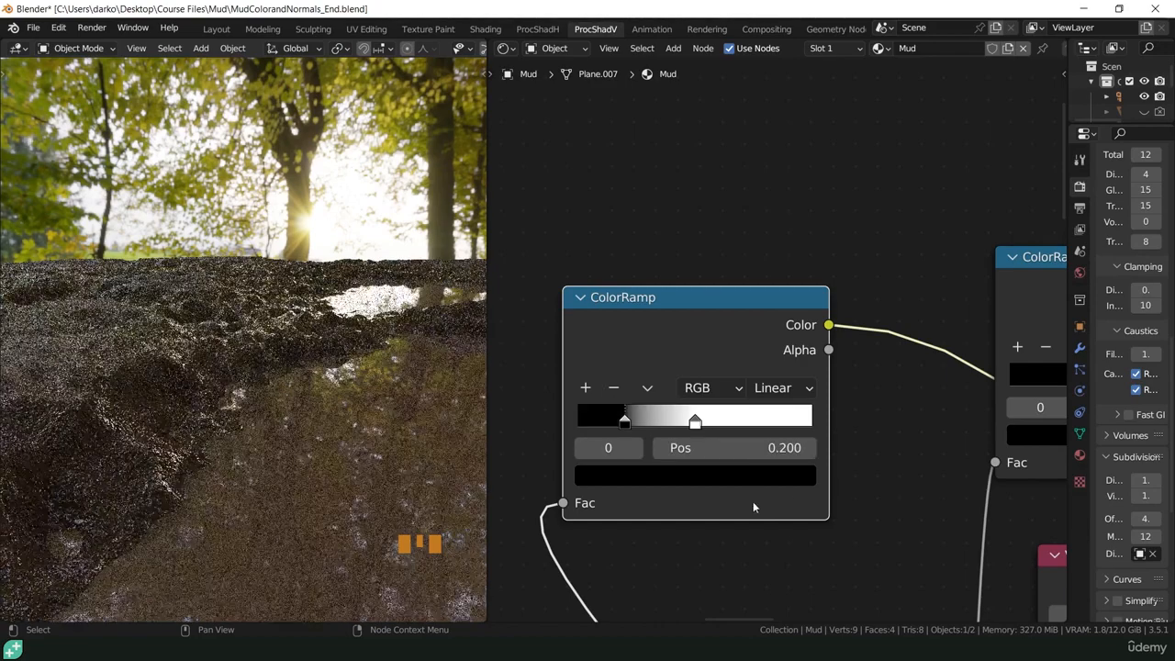
scroll(291, 458, "down", 19)
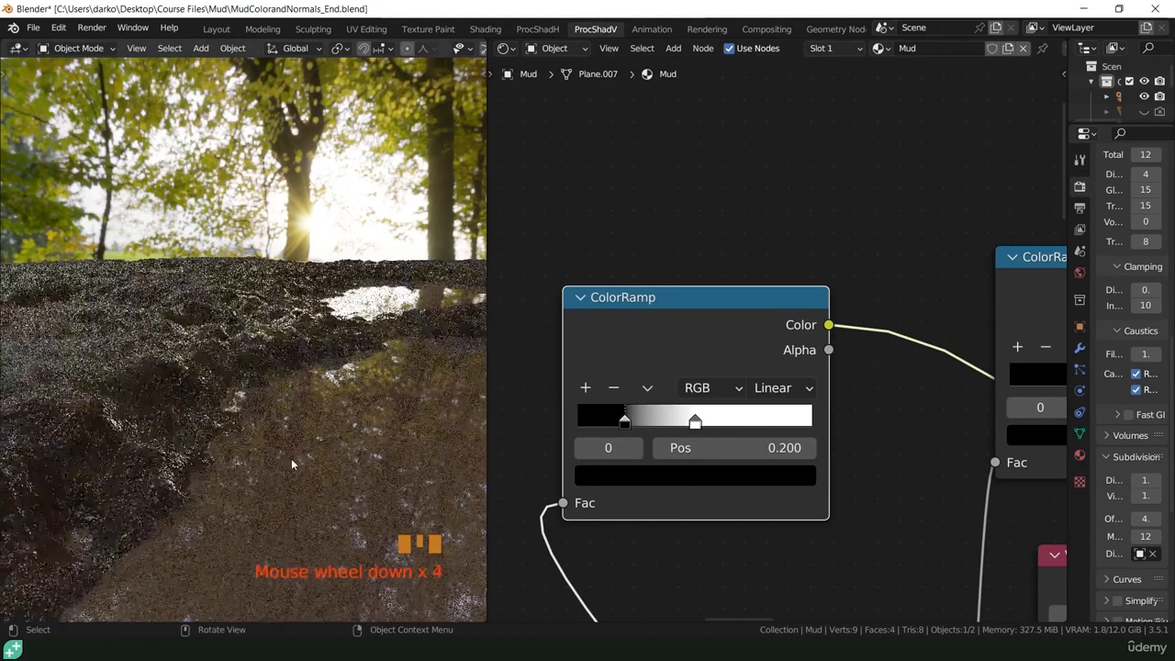
middle_click_drag(283, 530, 245, 463, "shift")
scroll(245, 463, "up", 12)
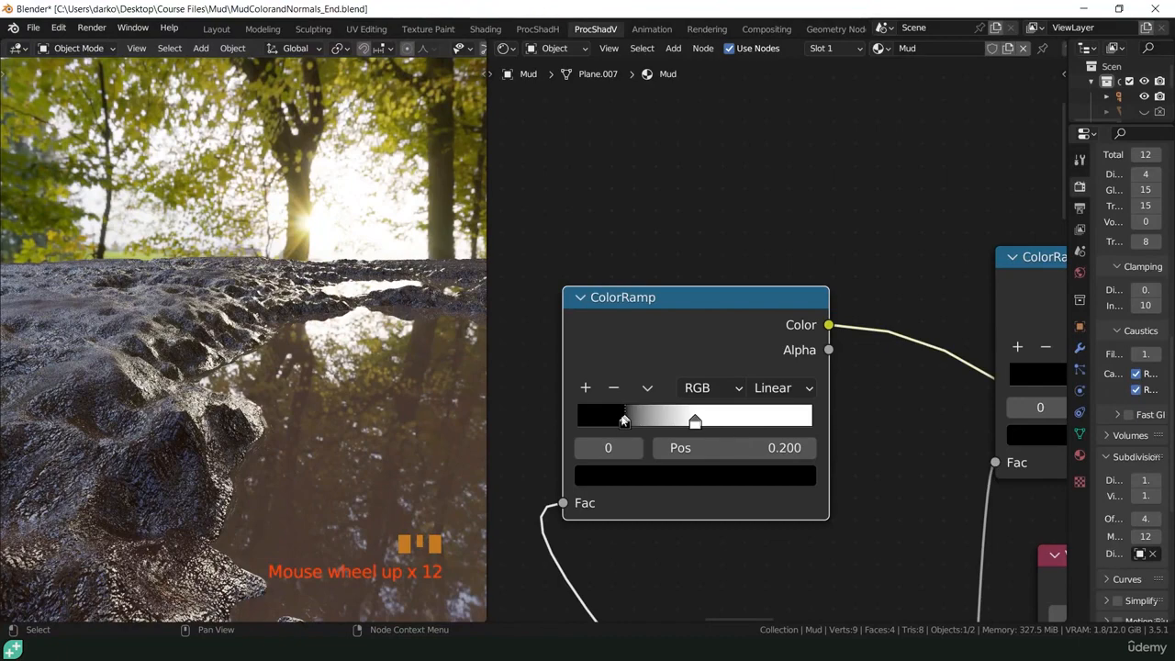
- Try the mask ColorRamp's black stop at 0.135 and undo the move
left_click_drag(624, 419, 608, 419)
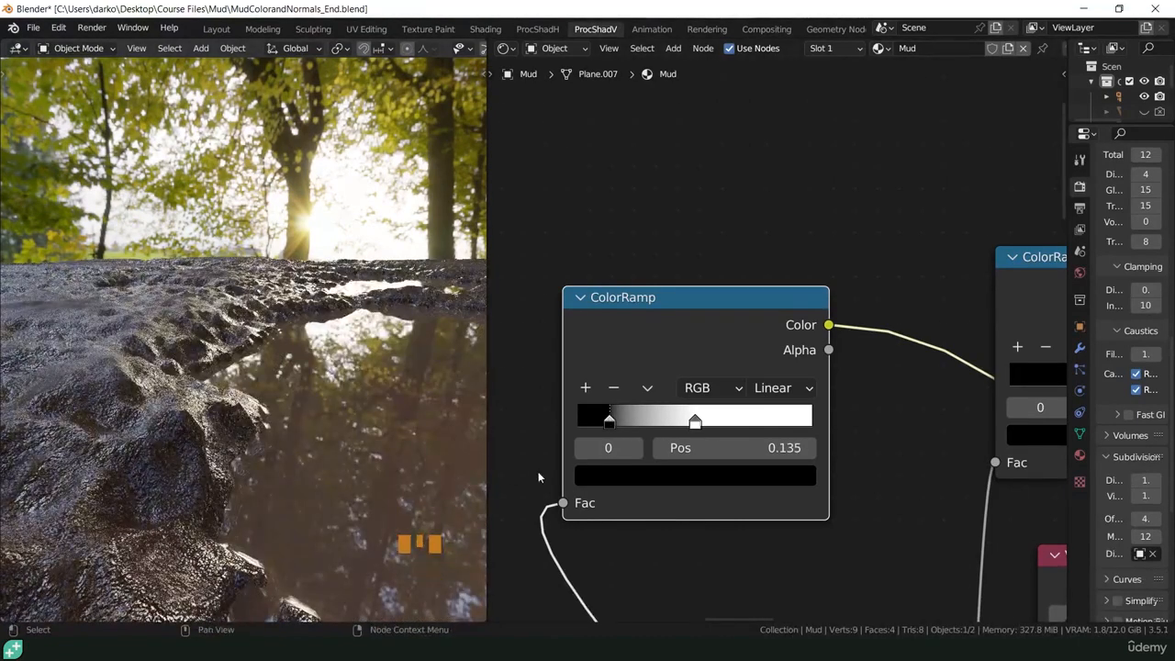
key("ctrl+z")
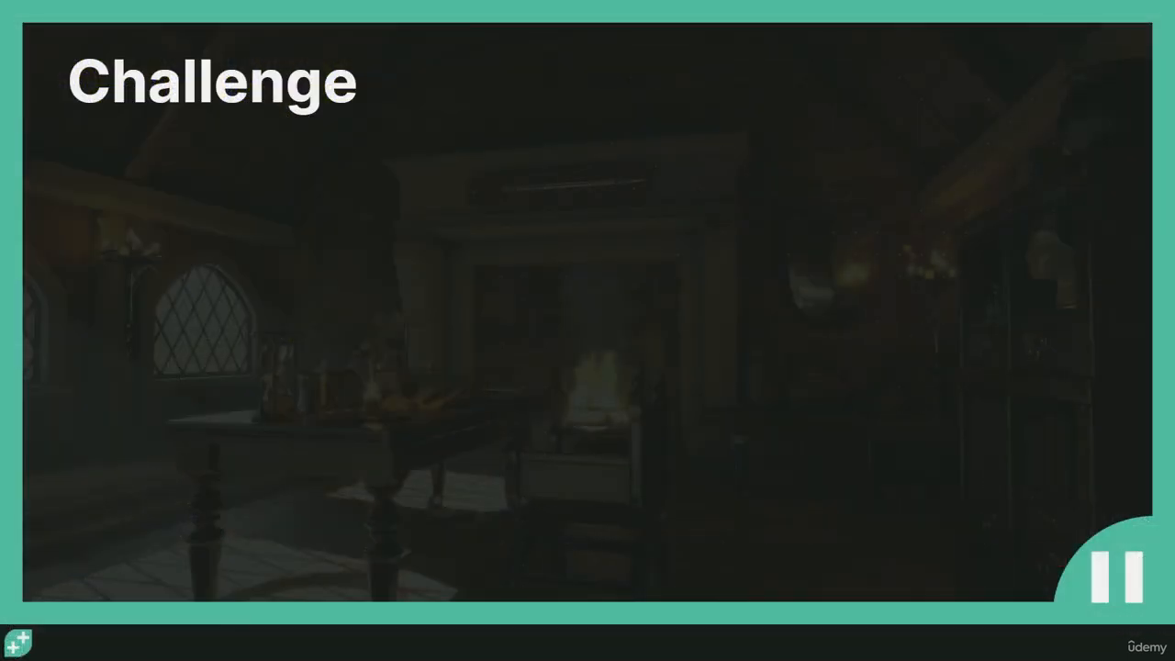